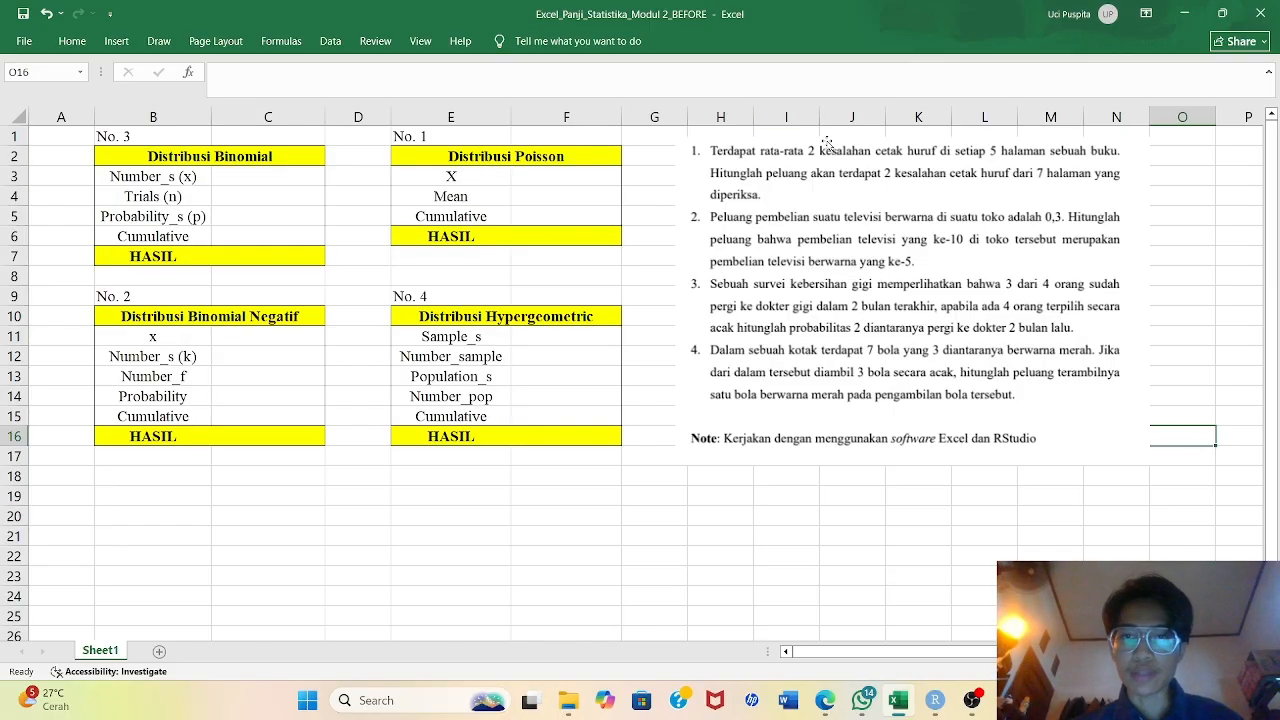
Fill in the Distribusi Poisson table with X 2, Mean 2,8 and Cumulative FALSE
{"action": "left_click", "coordinate": [553, 175]}
{"action": "type", "text": "2"}
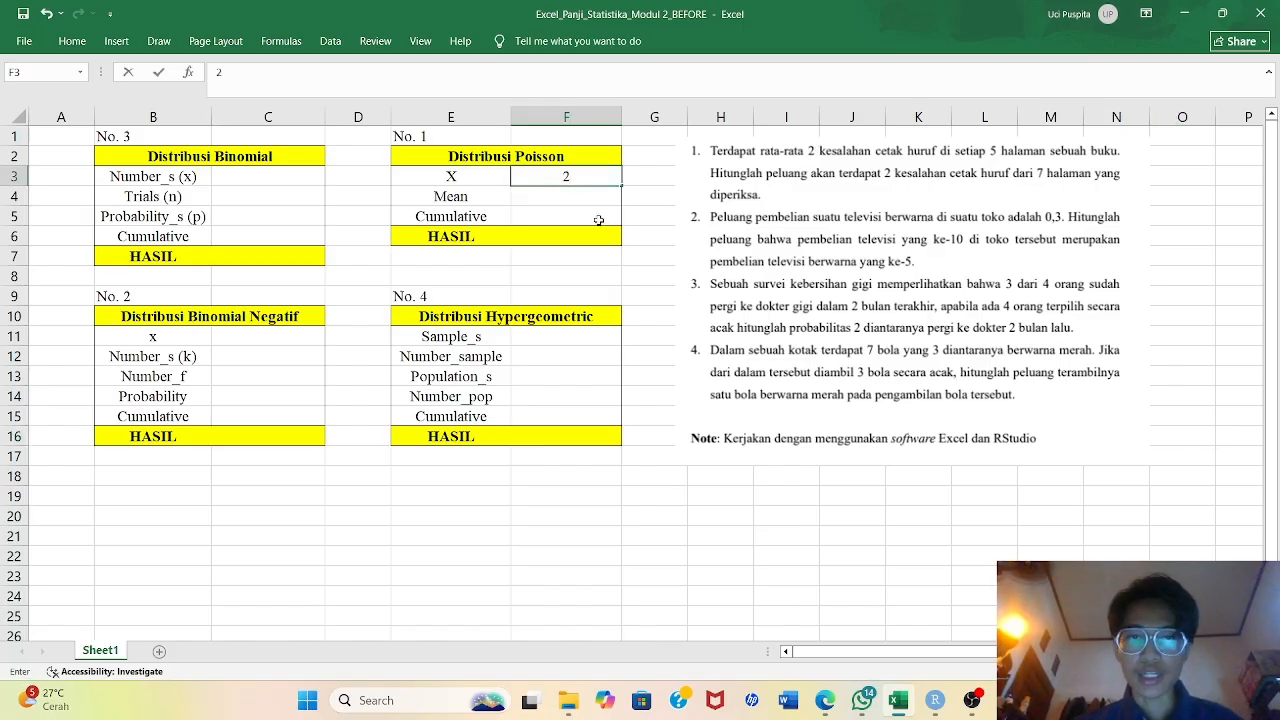
{"action": "key", "text": "Return"}
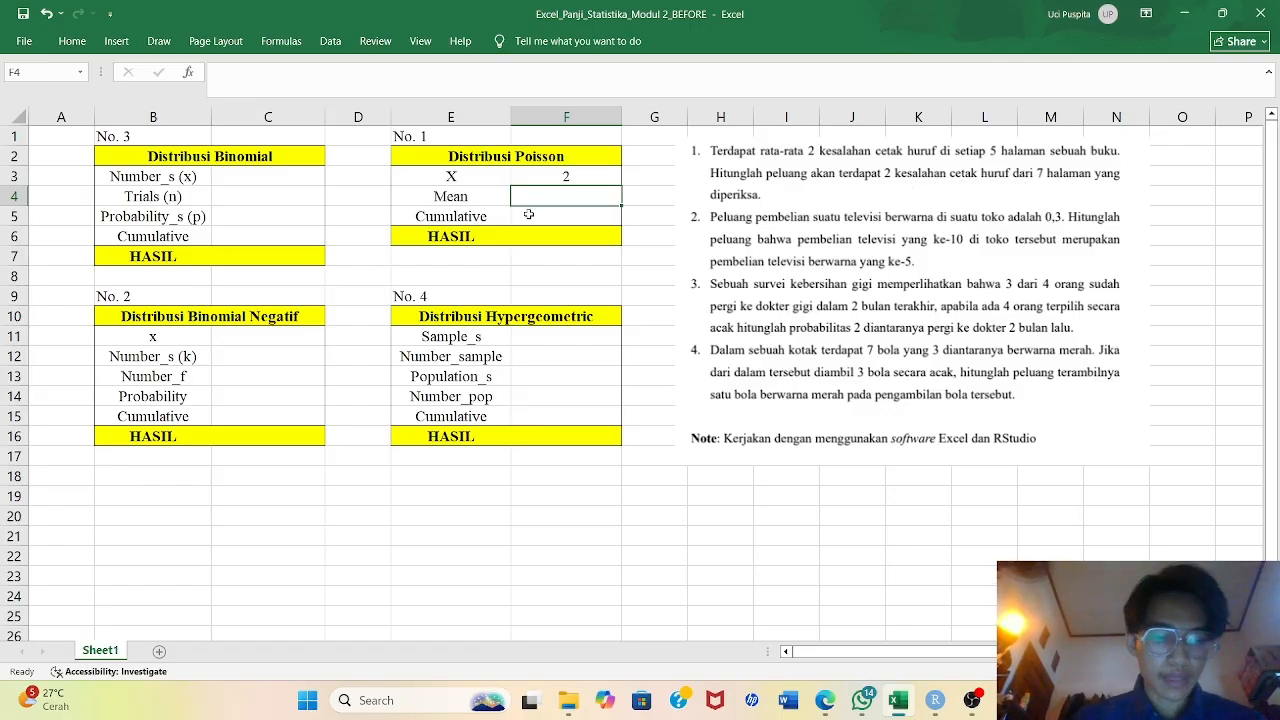
{"action": "type", "text": "2,8"}
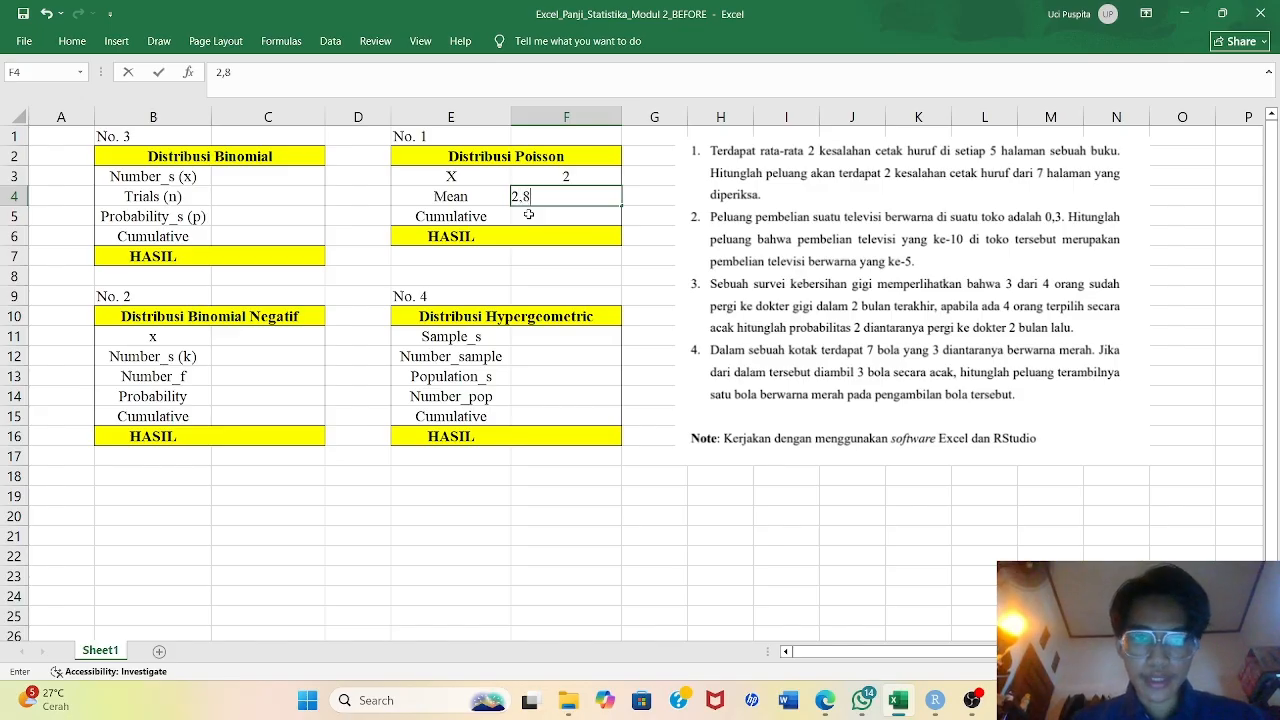
{"action": "key", "text": "Return"}
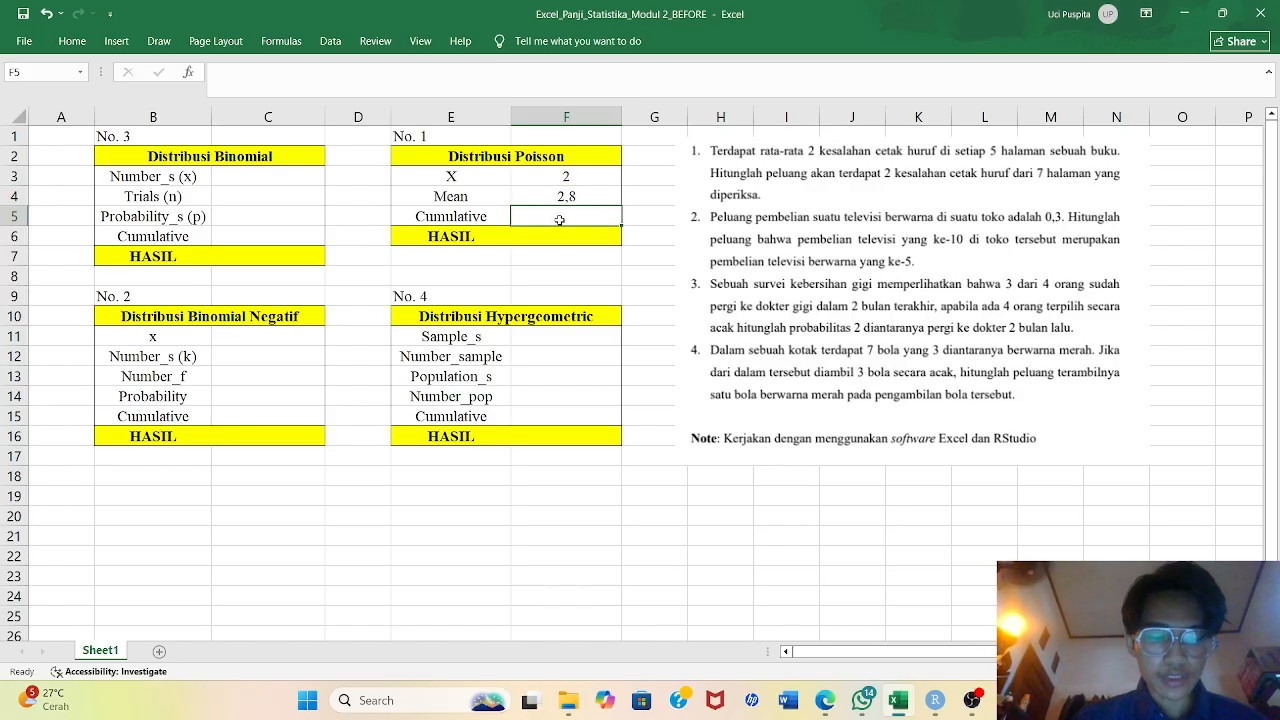
{"action": "type", "text": "FALSE"}
{"action": "key", "text": "Return"}
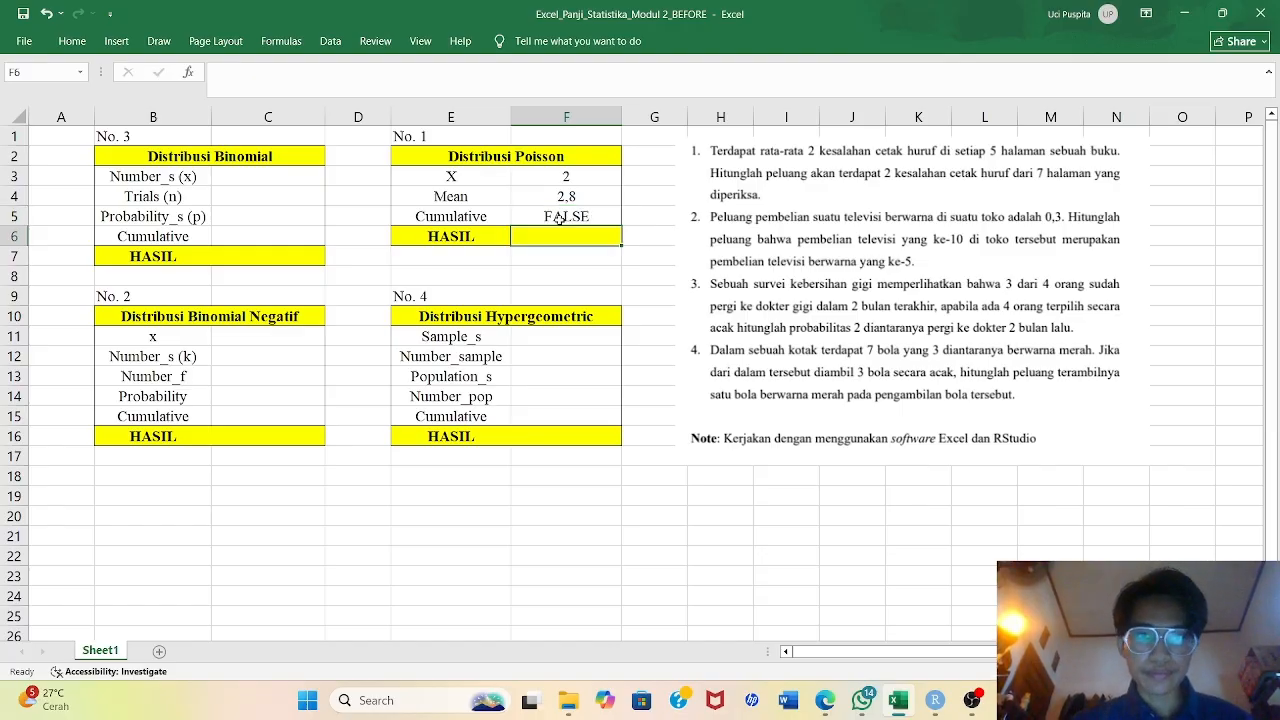
Calculate the Poisson HASIL in F6 with POISSON.DIST, using F3 as x, F4 as the mean and an empty cumulative argument
{"action": "type", "text": "="}
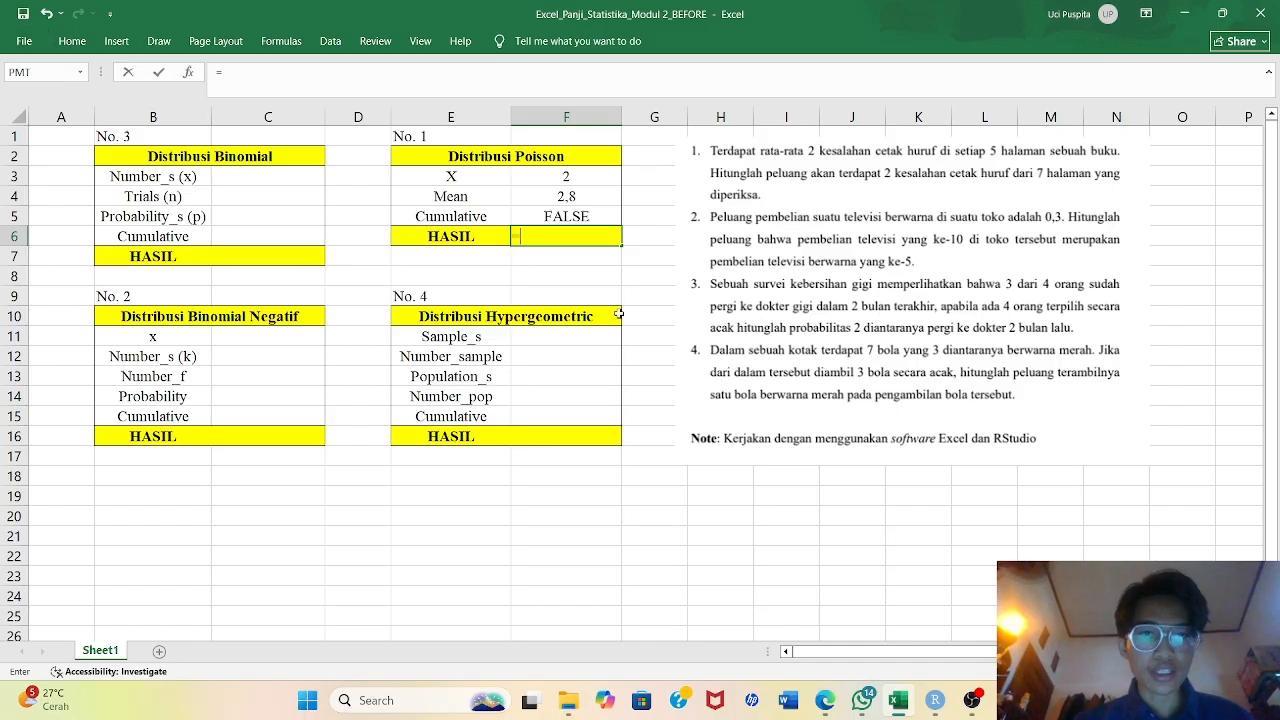
{"action": "type", "text": "poi"}
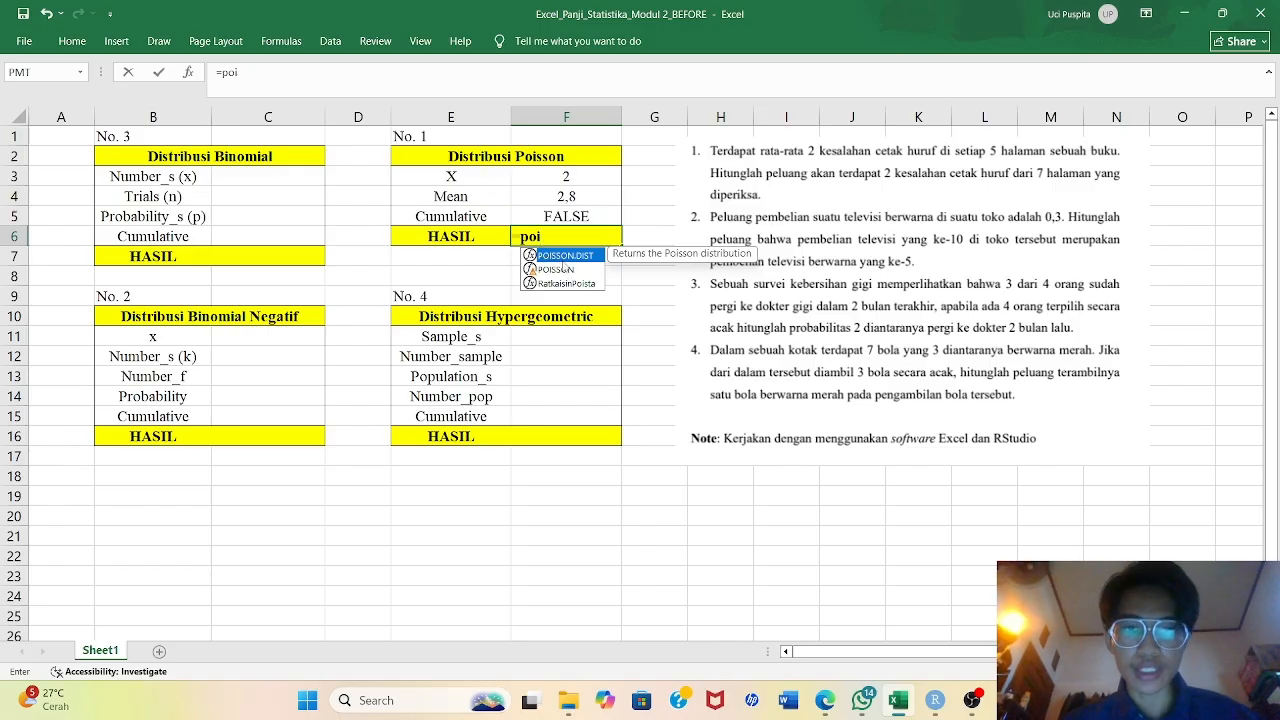
{"action": "double_click", "coordinate": [562, 256]}
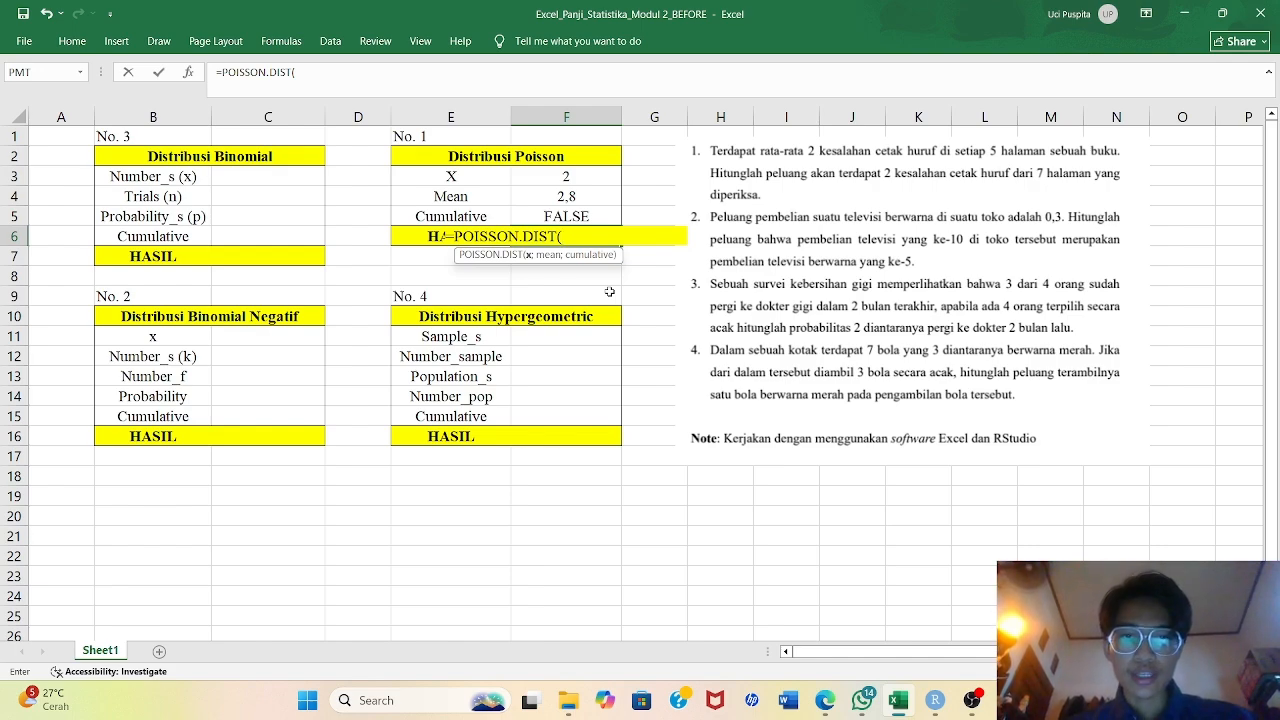
{"action": "left_click", "coordinate": [588, 178]}
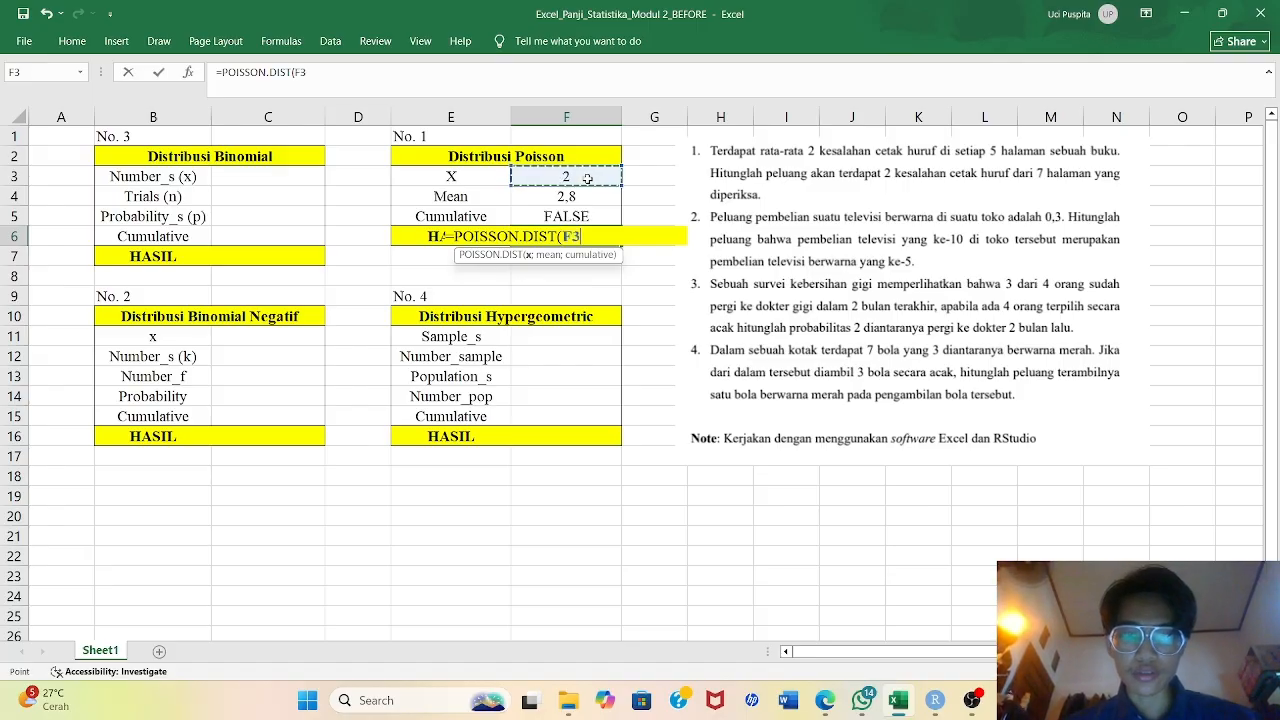
{"action": "type", "text": ";"}
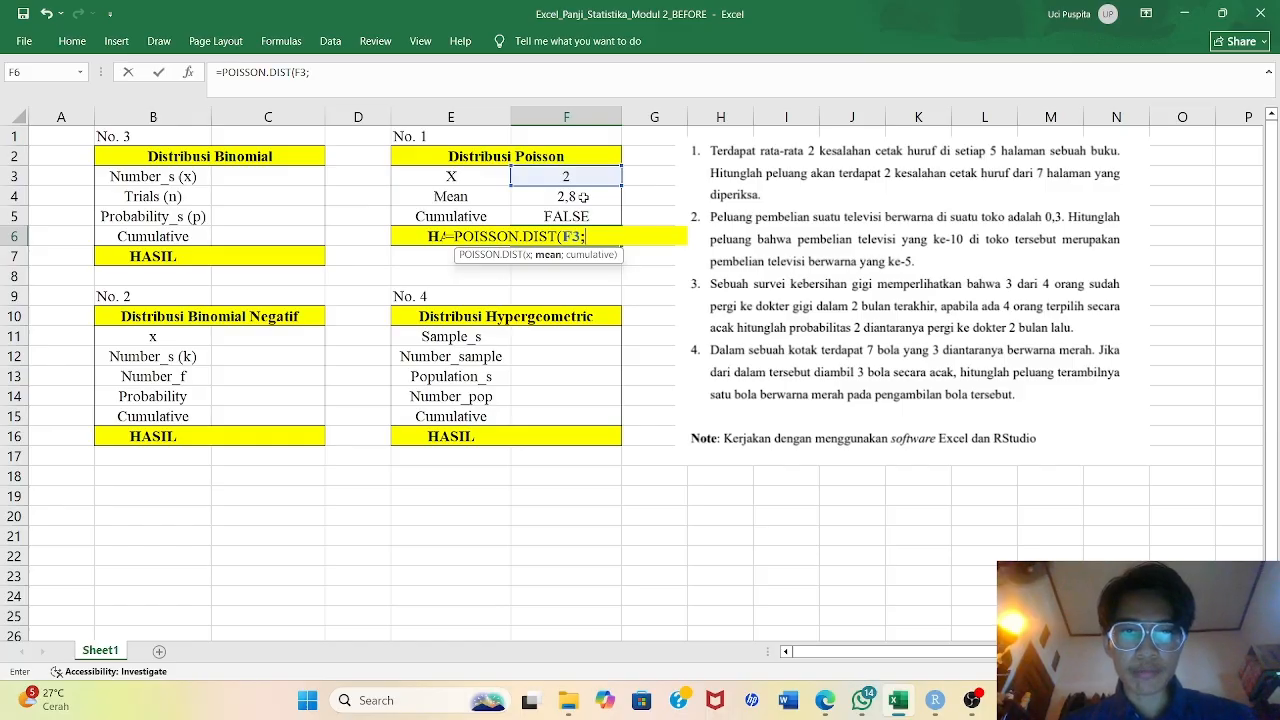
{"action": "left_click", "coordinate": [583, 197]}
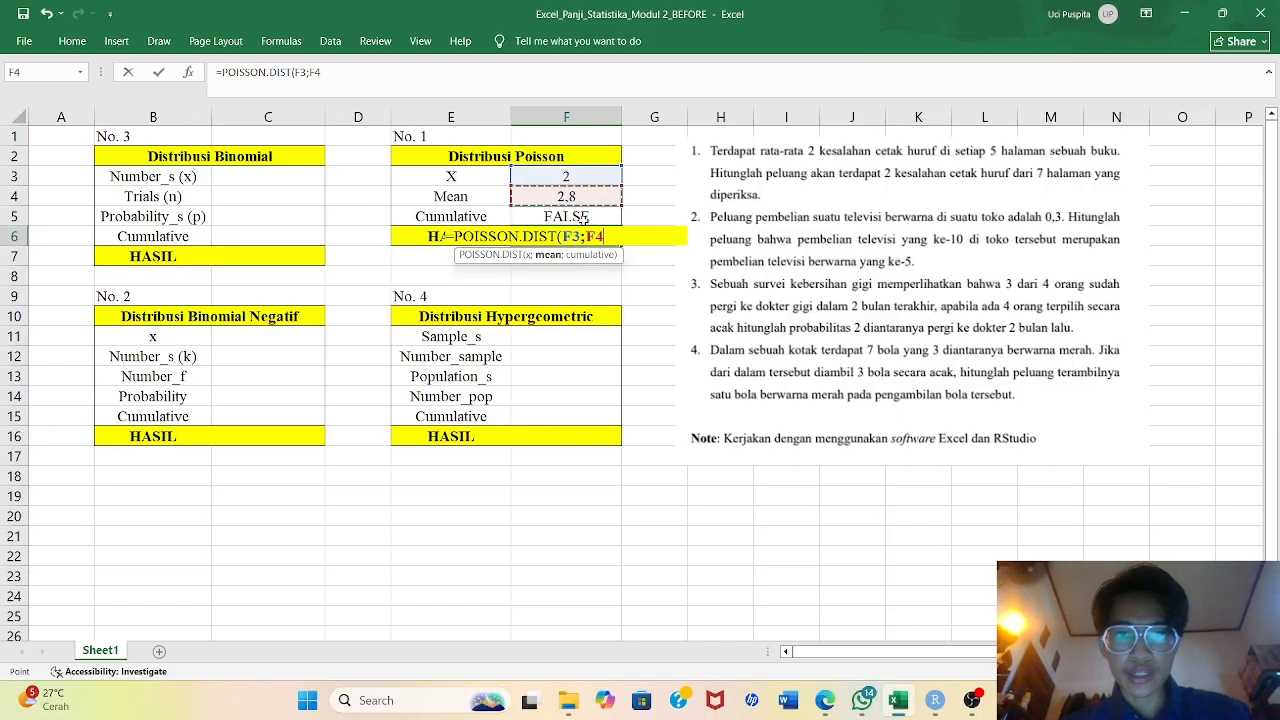
{"action": "type", "text": ";"}
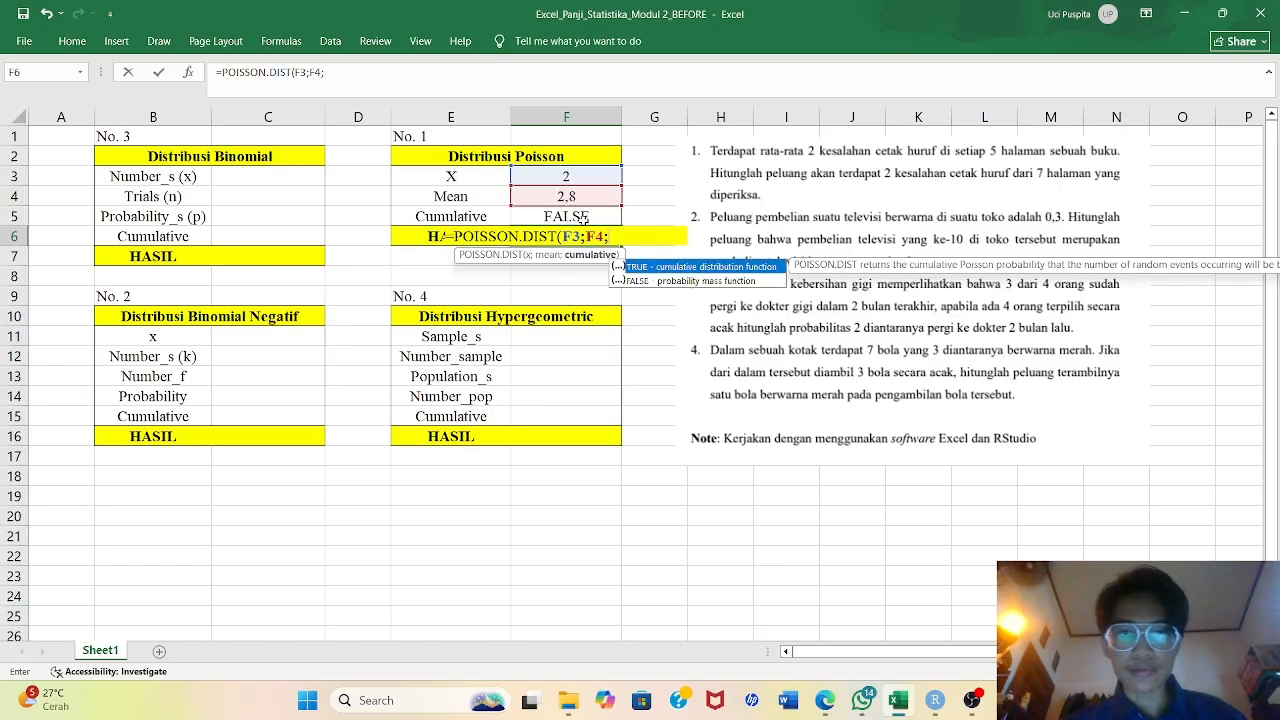
{"action": "key", "text": "Down"}
{"action": "left_click", "coordinate": [577, 216]}
{"action": "key", "text": "Return"}
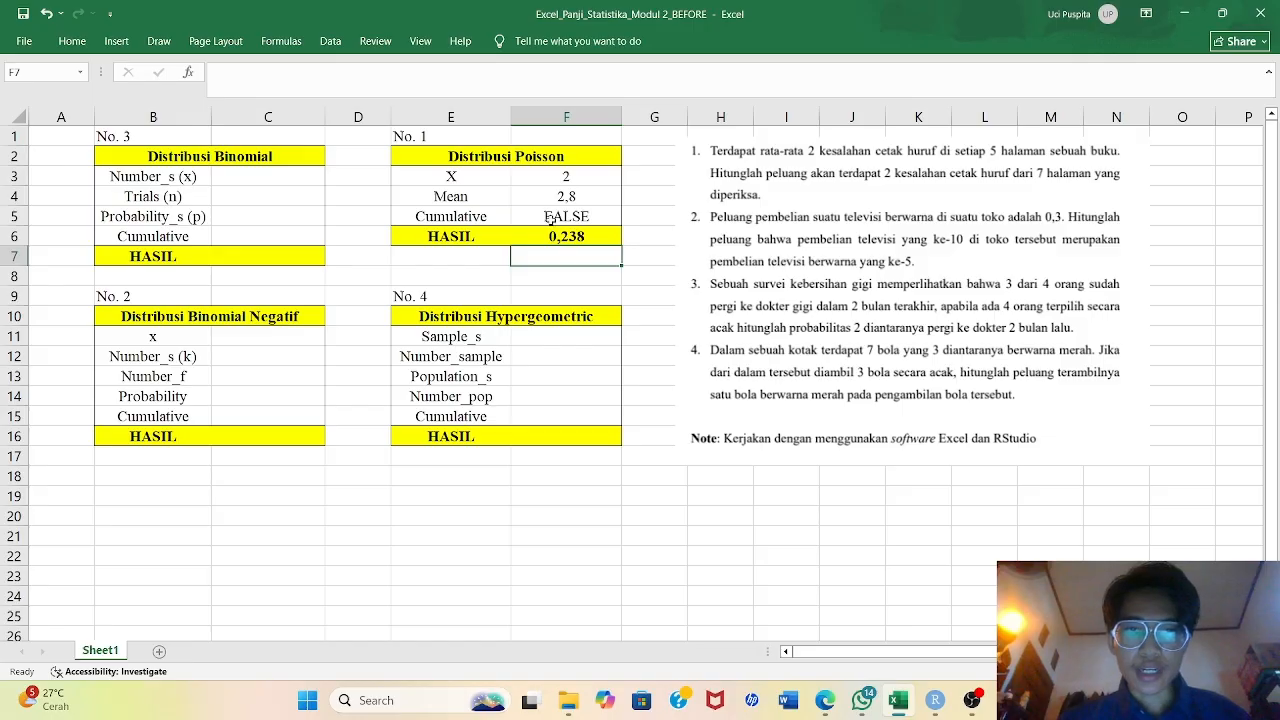
{"action": "left_click", "coordinate": [567, 240]}
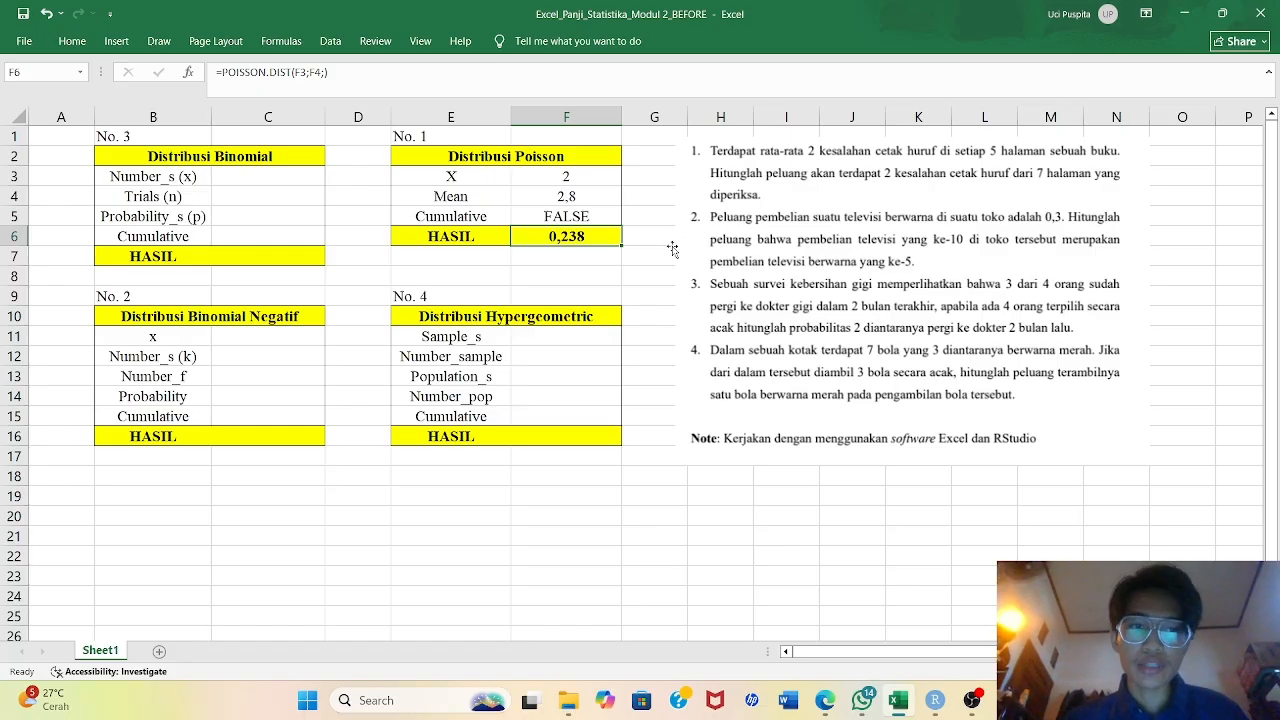
Fill in the Distribusi Binomial Negatif table with x 10, Number_s 5, Number_f 5, Probability 0,3 and Cumulative FALSE
{"action": "left_click", "coordinate": [243, 341]}
{"action": "type", "text": "10"}
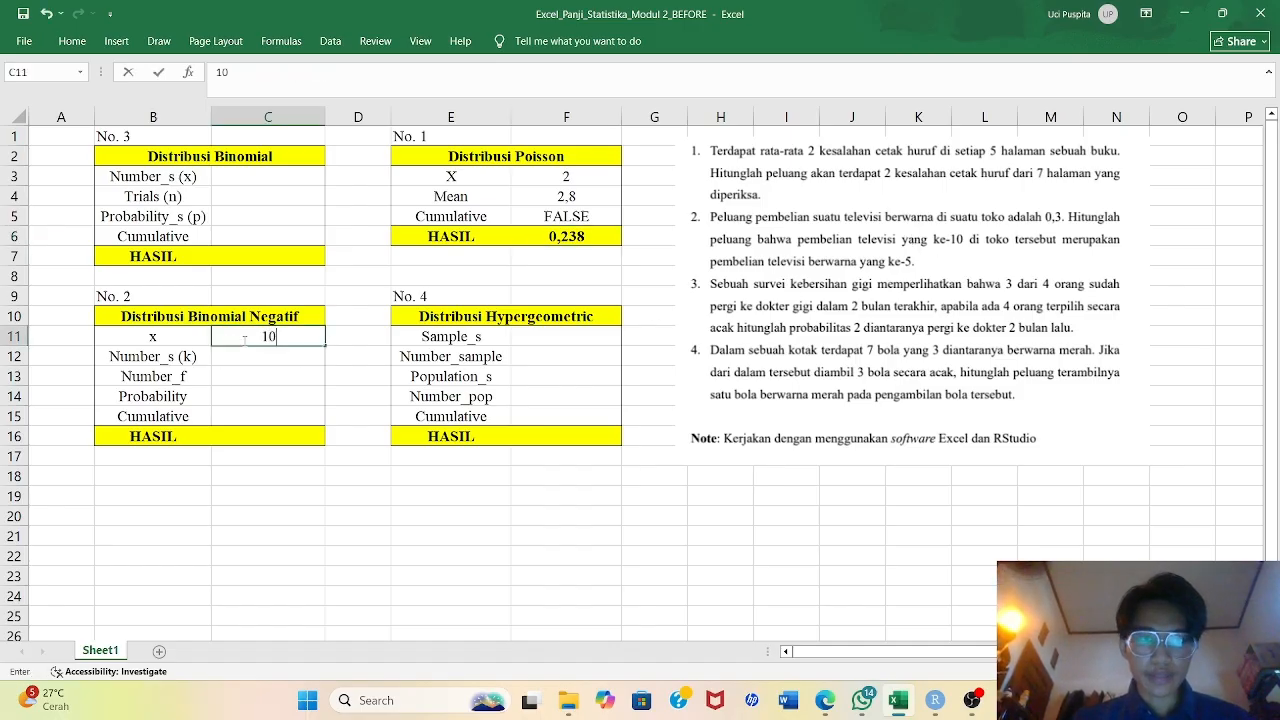
{"action": "key", "text": "Return"}
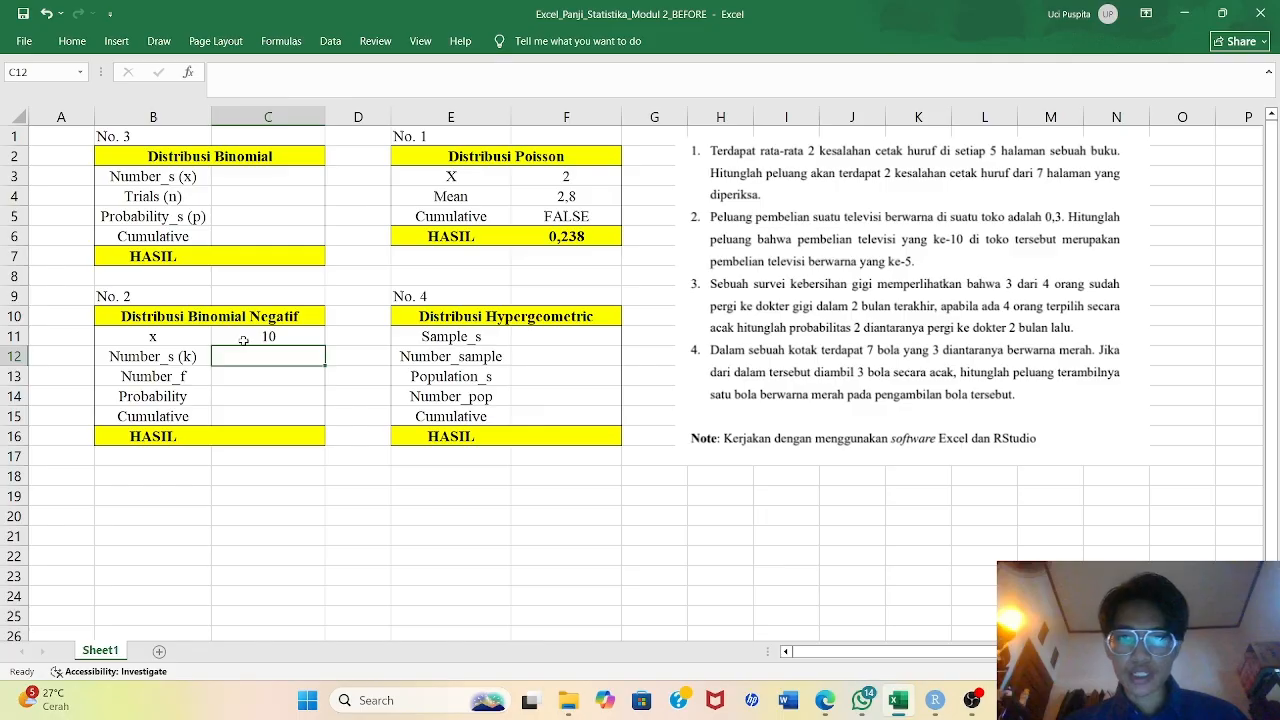
{"action": "type", "text": "5"}
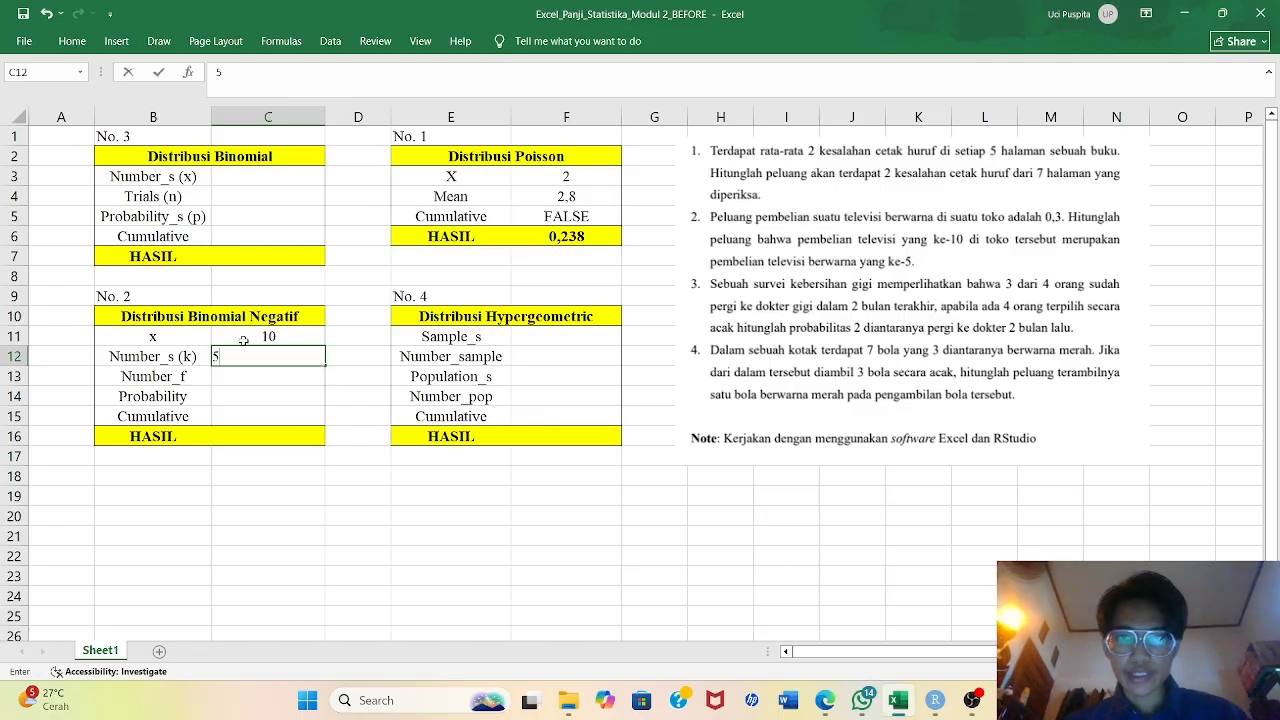
{"action": "key", "text": "Return"}
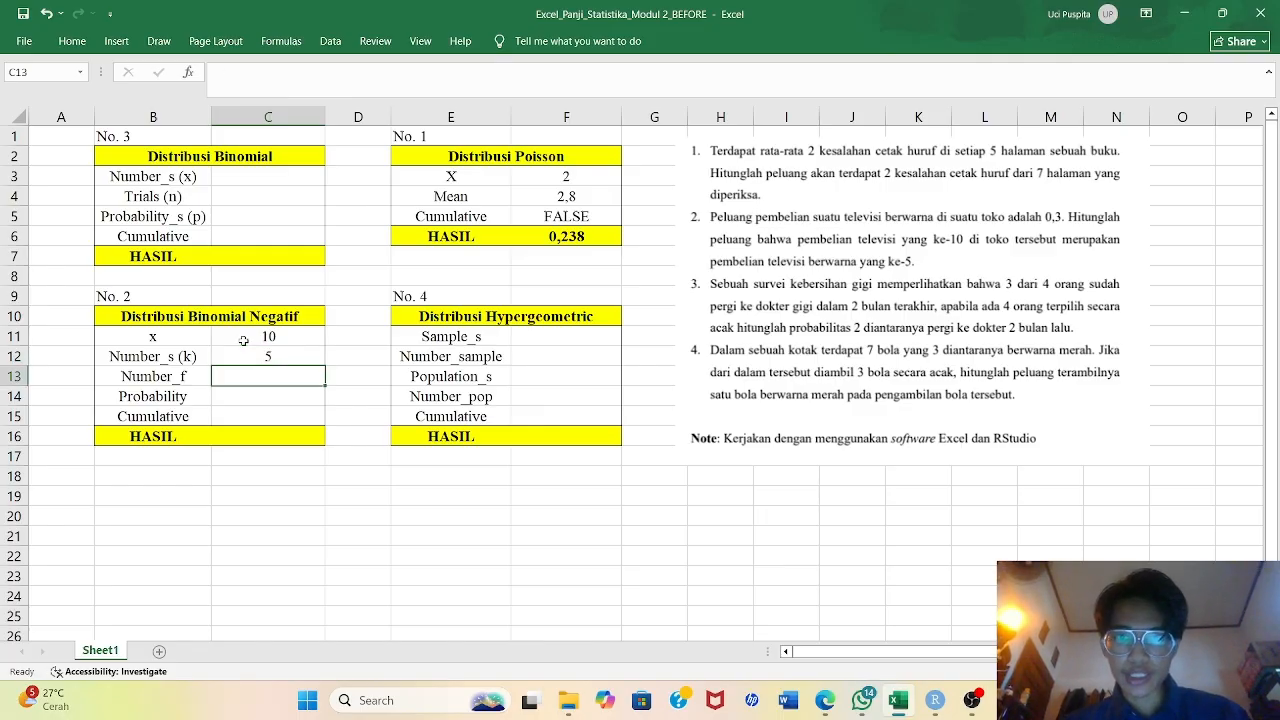
{"action": "type", "text": "5"}
{"action": "key", "text": "Return"}
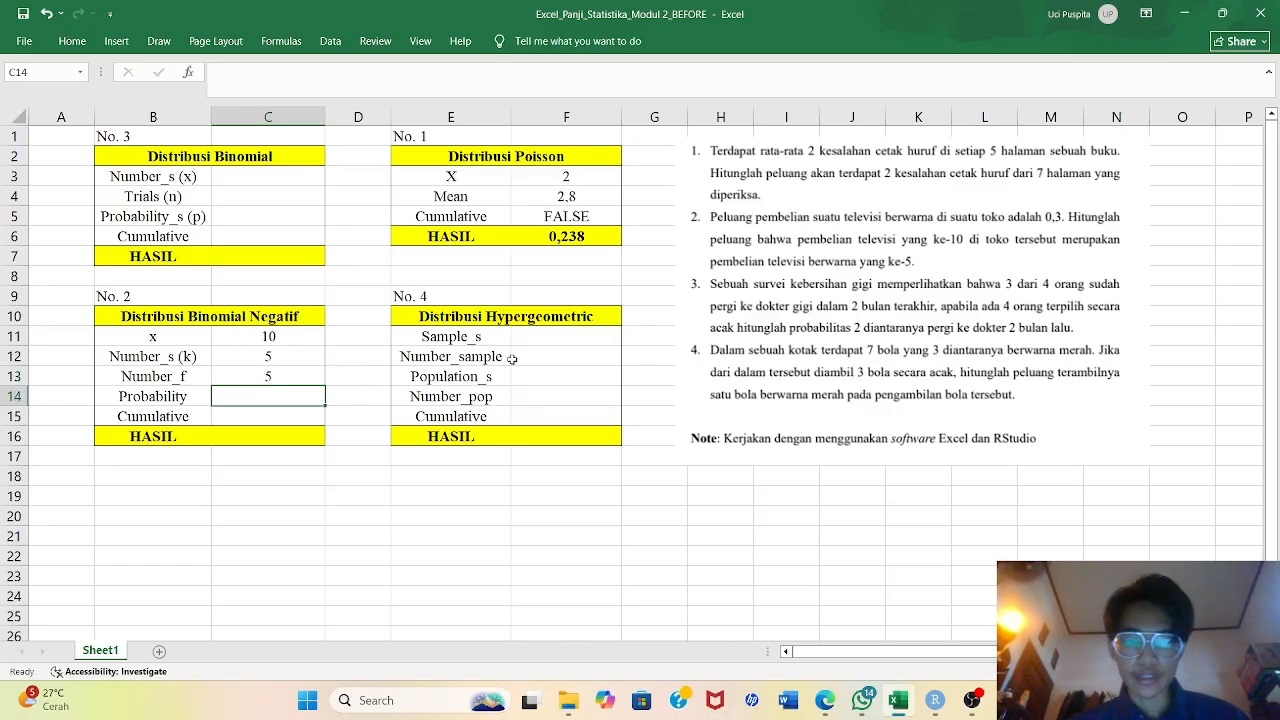
{"action": "type", "text": "0"}
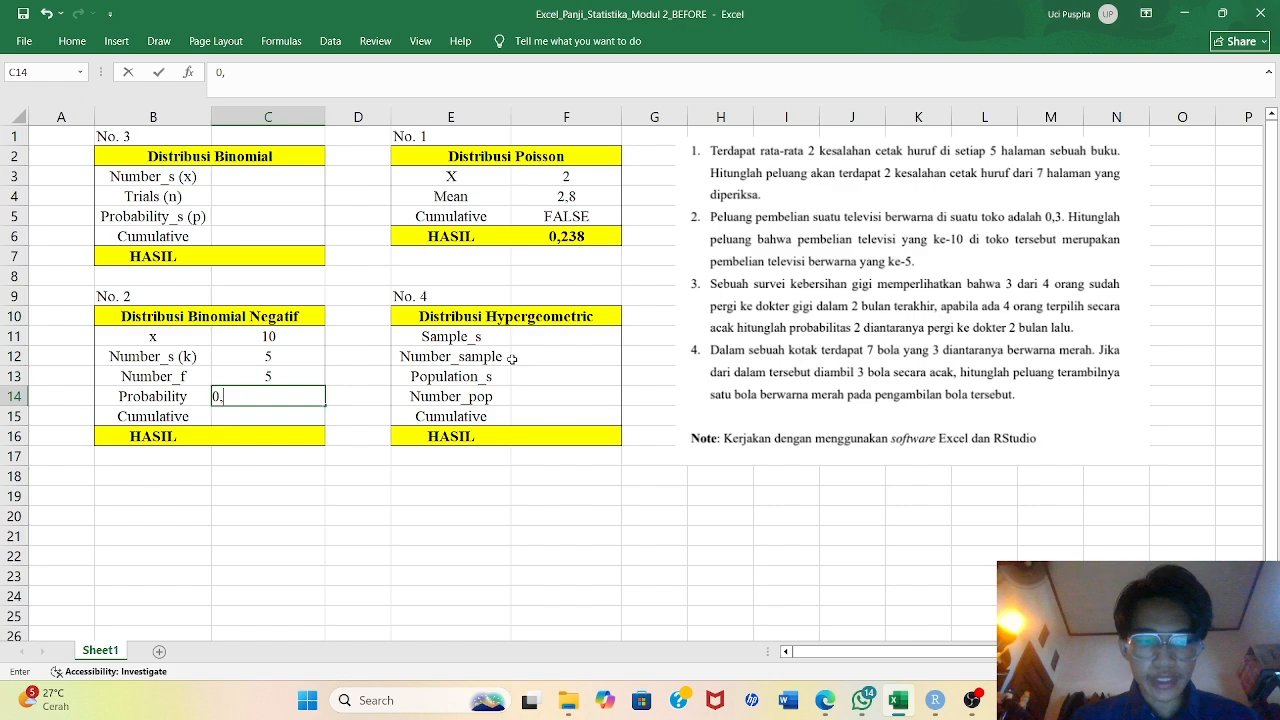
{"action": "type", "text": ",3"}
{"action": "key", "text": "Return"}
{"action": "type", "text": "FALSE"}
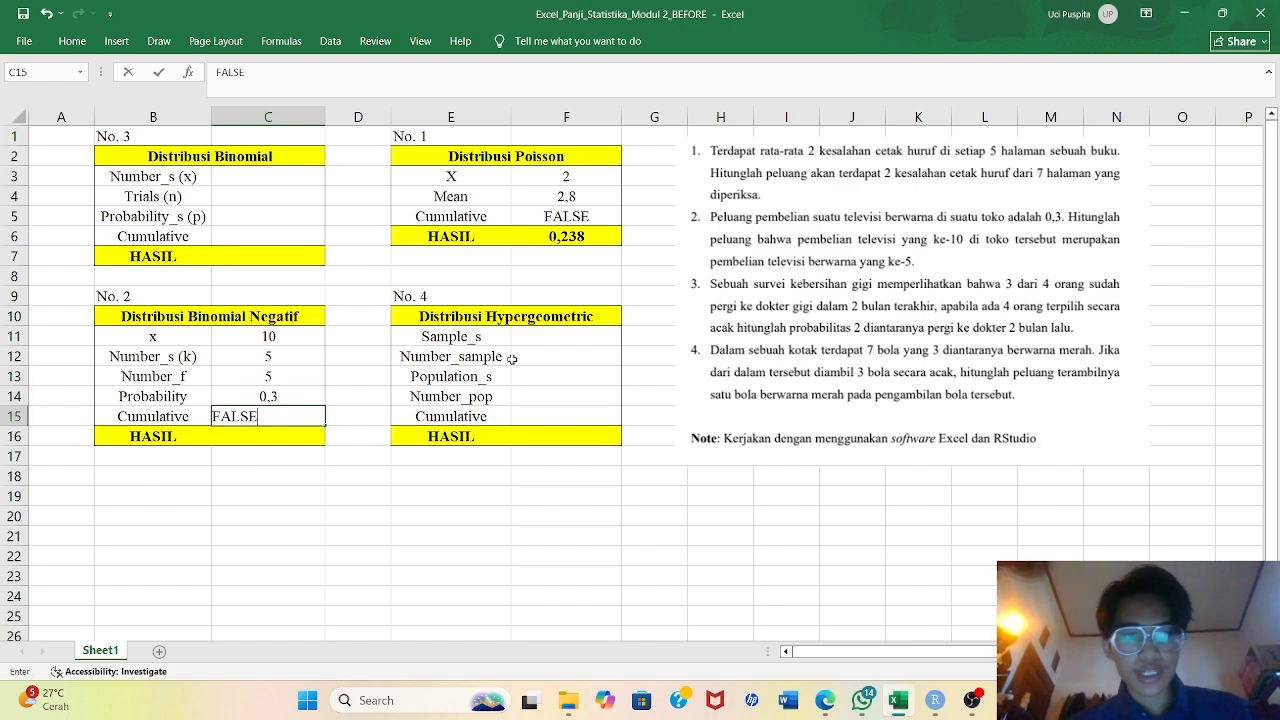
{"action": "key", "text": "Return"}
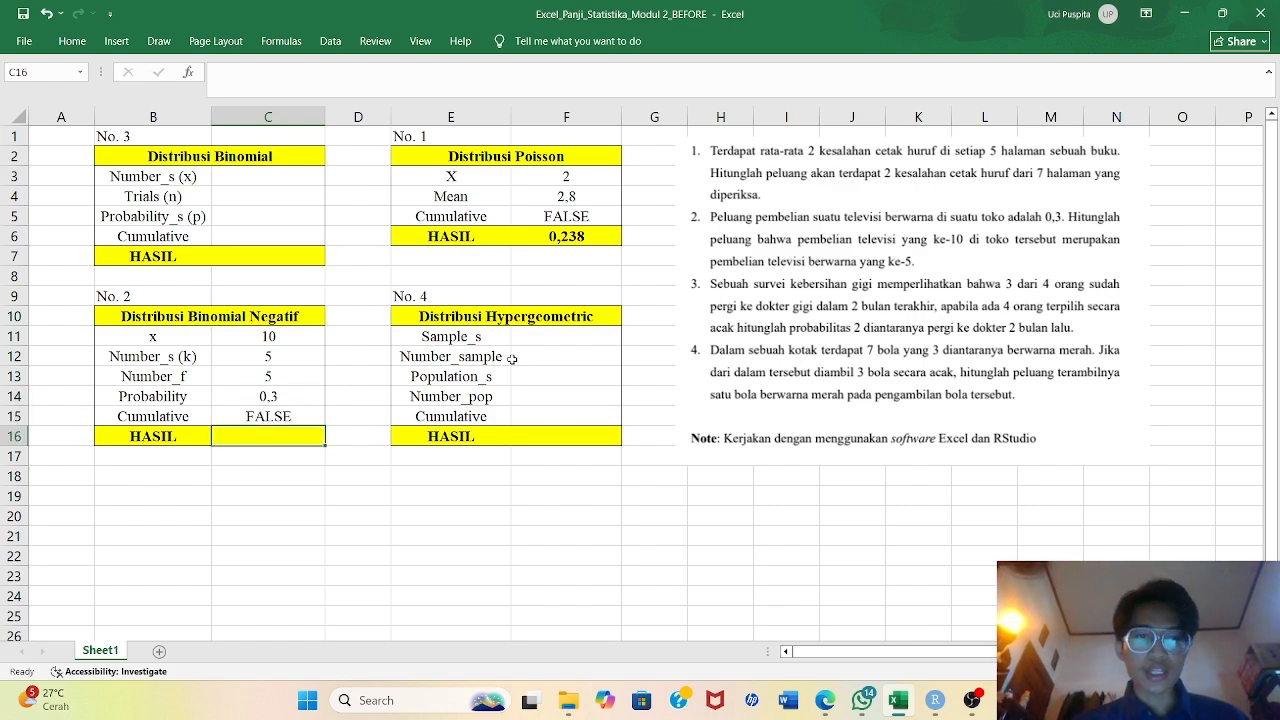
Build a NEGBINOM.DIST formula in C16 with C13 as number_f, C12 as number_s and C14 as probability_s
{"action": "type", "text": "="}
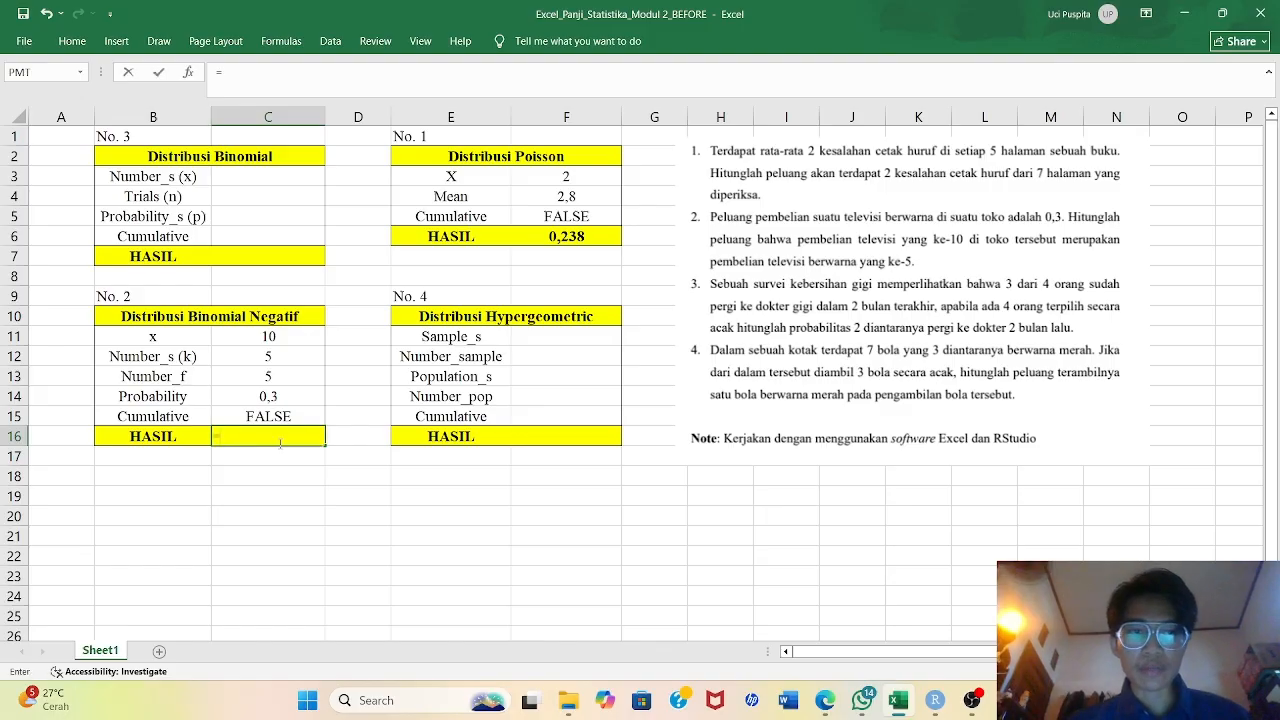
{"action": "type", "text": "bi"}
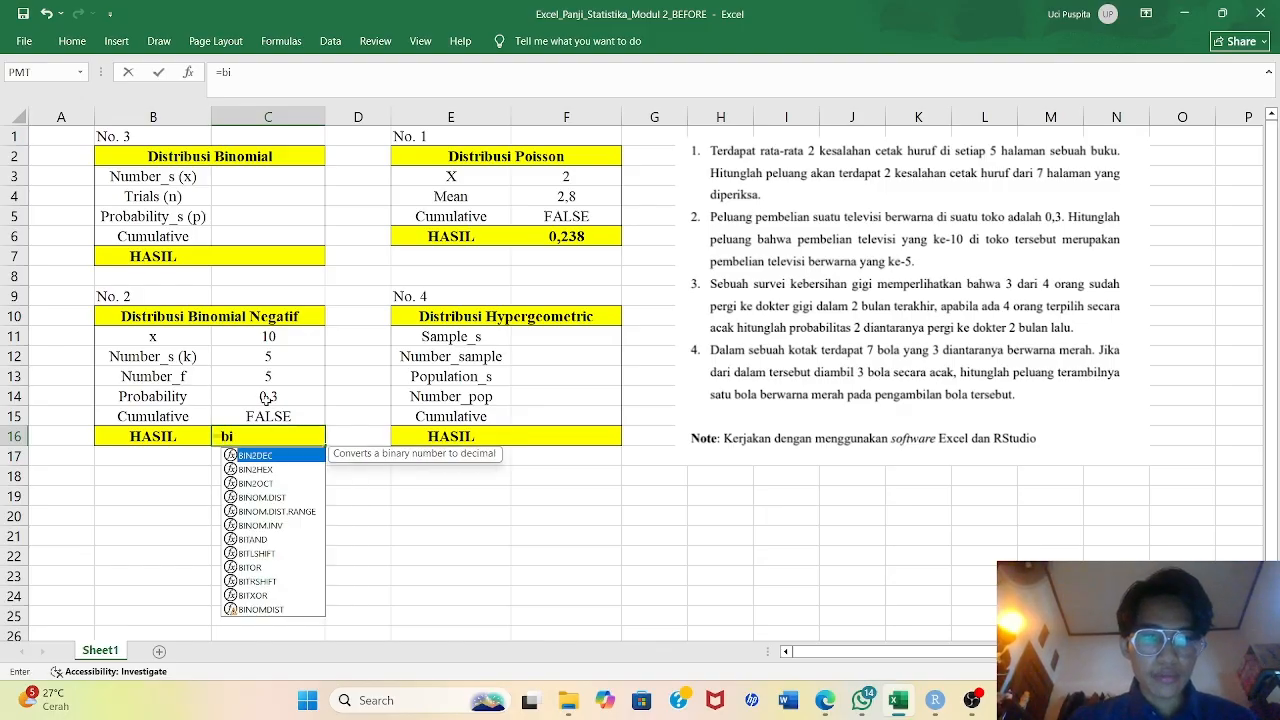
{"action": "key", "text": "BackSpace"}
{"action": "key", "text": "BackSpace"}
{"action": "type", "text": "neg"}
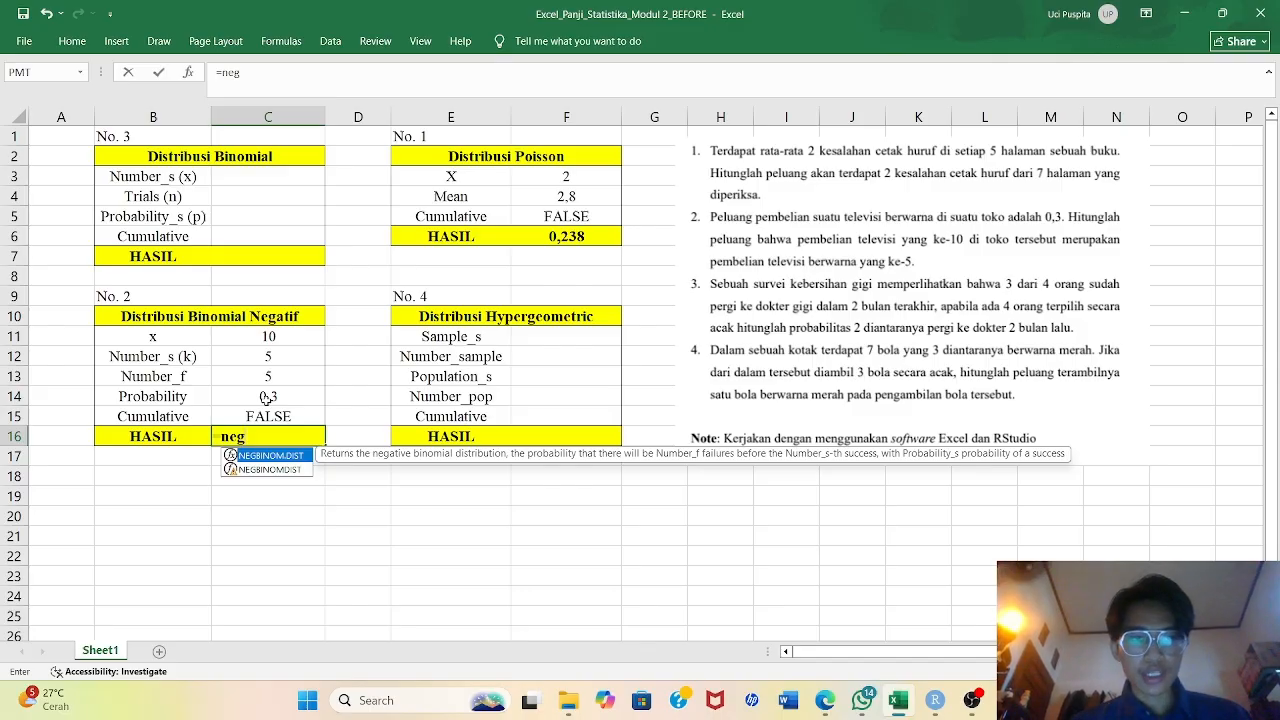
{"action": "key", "text": "Tab"}
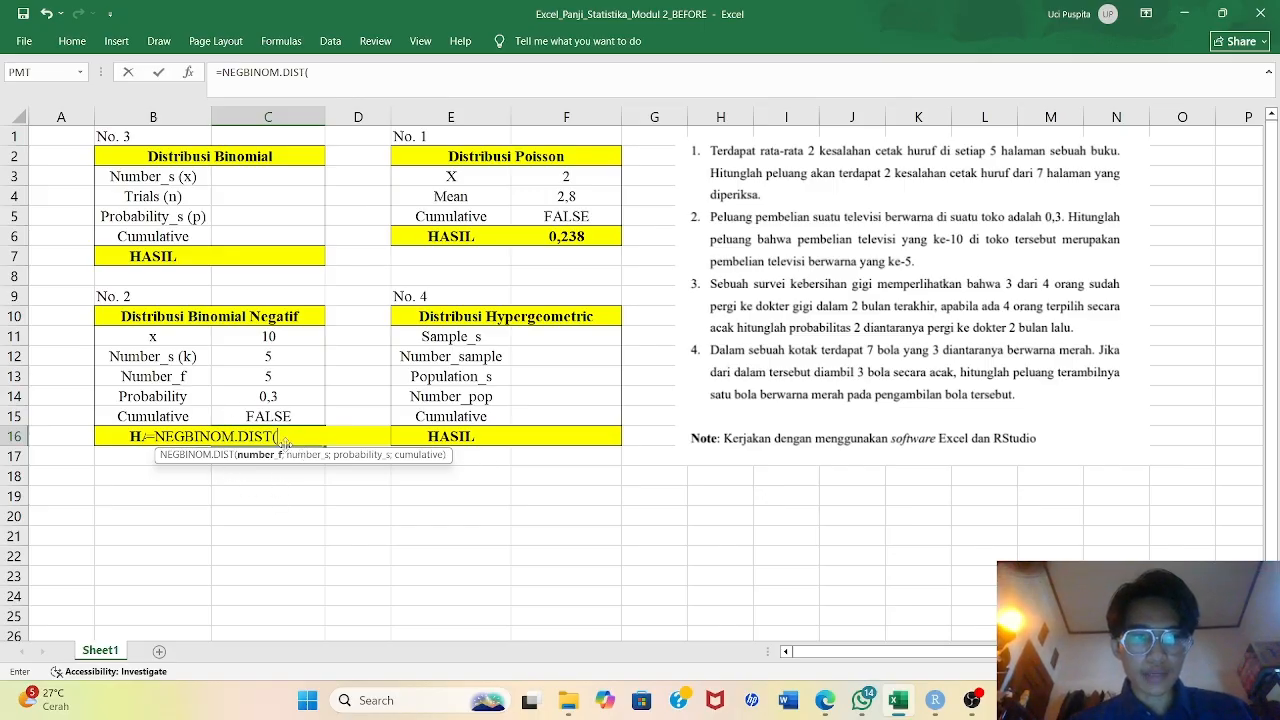
{"action": "left_click", "coordinate": [271, 377]}
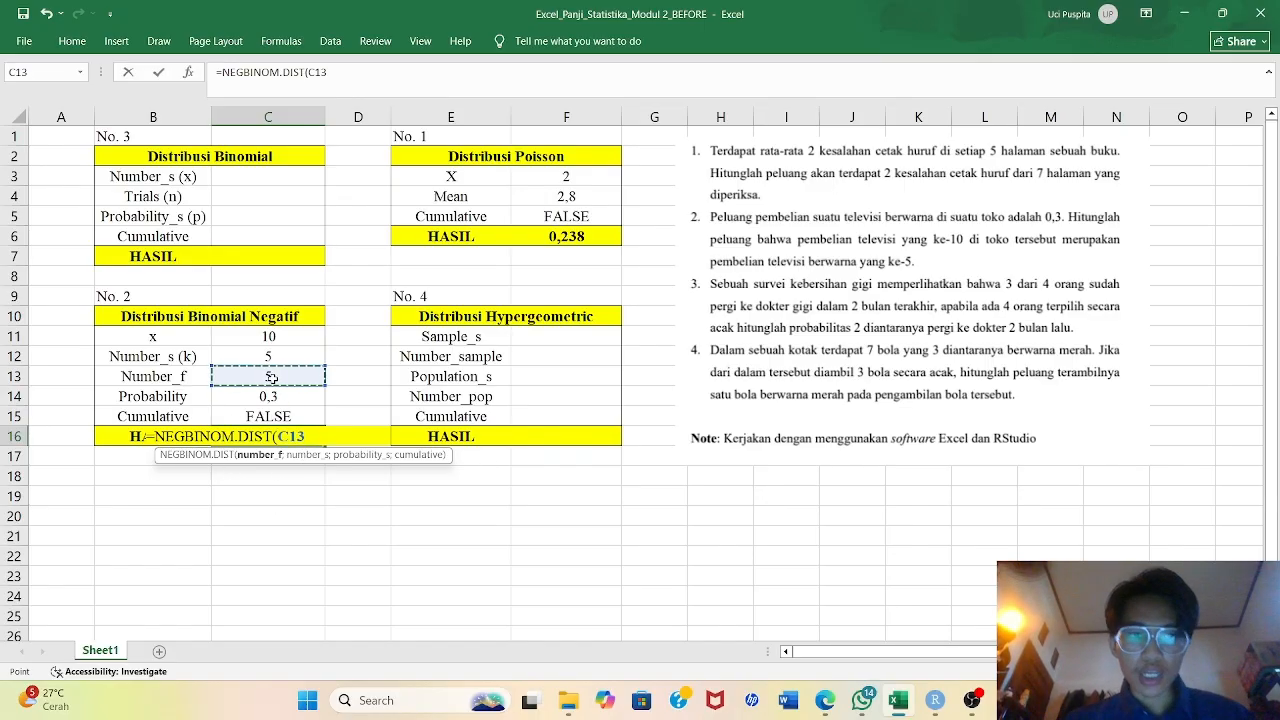
{"action": "type", "text": ";"}
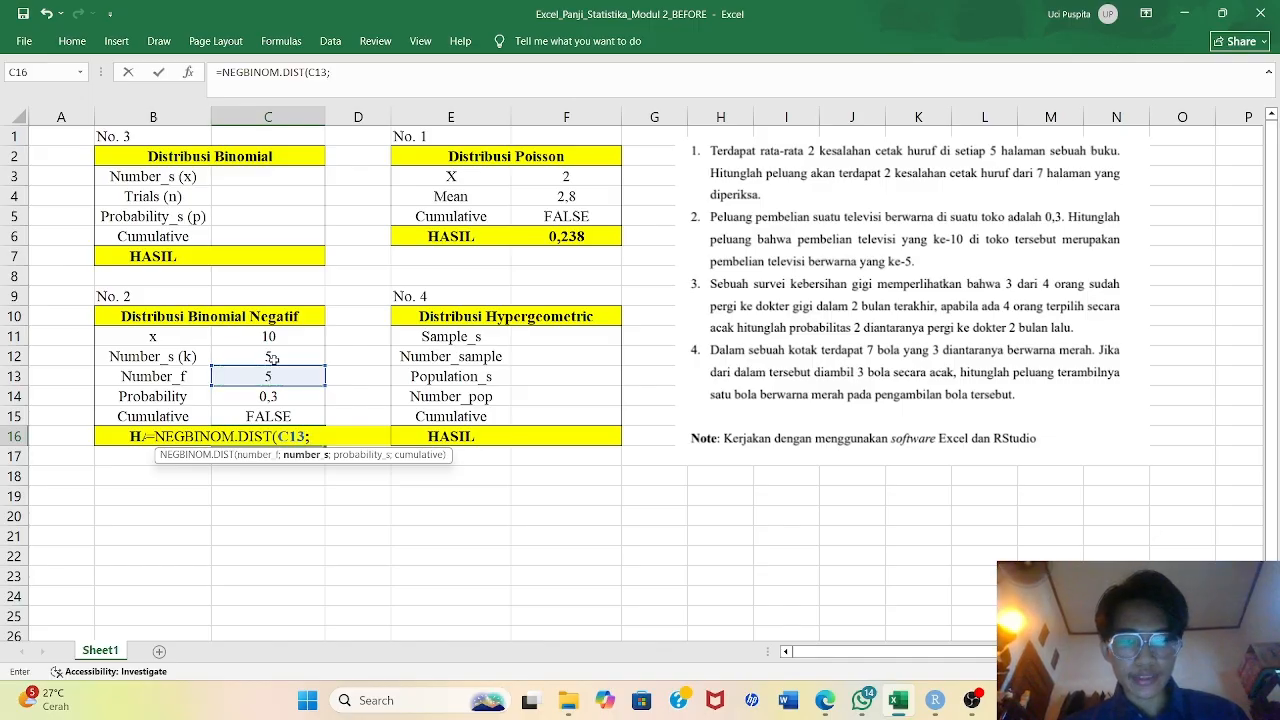
{"action": "left_click", "coordinate": [271, 357]}
{"action": "type", "text": ";"}
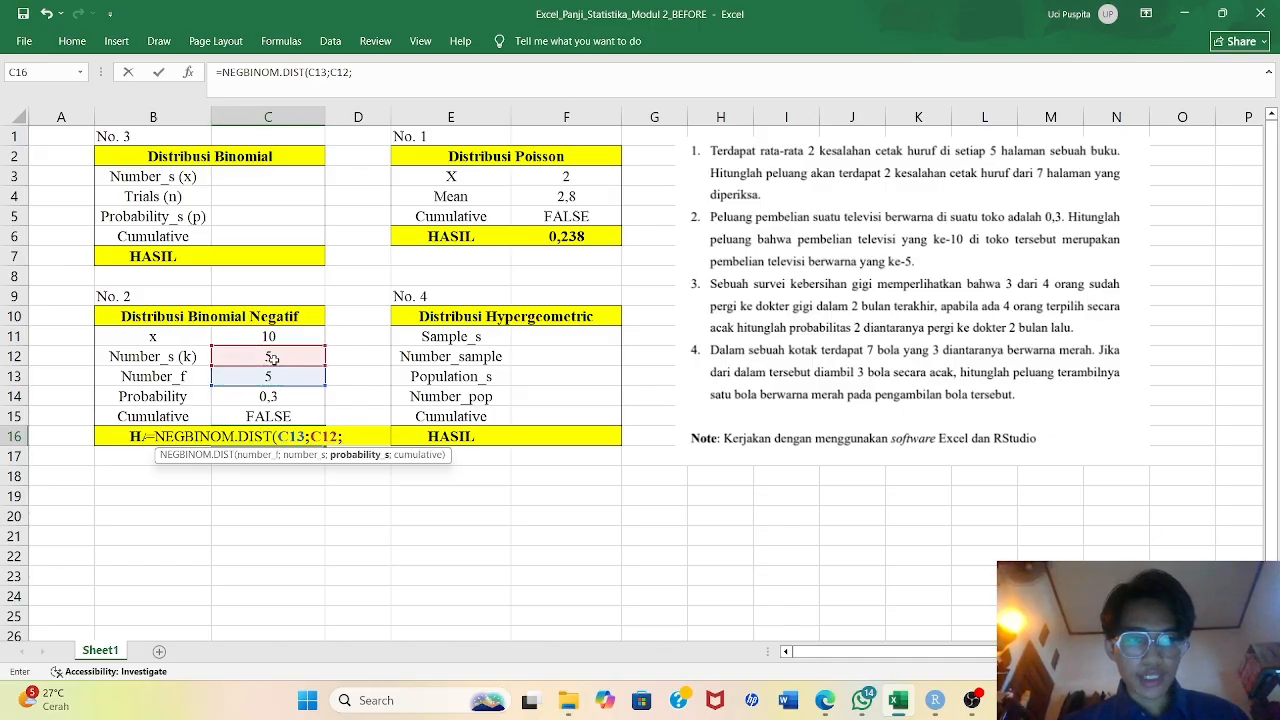
{"action": "left_click", "coordinate": [268, 397]}
{"action": "type", "text": ";"}
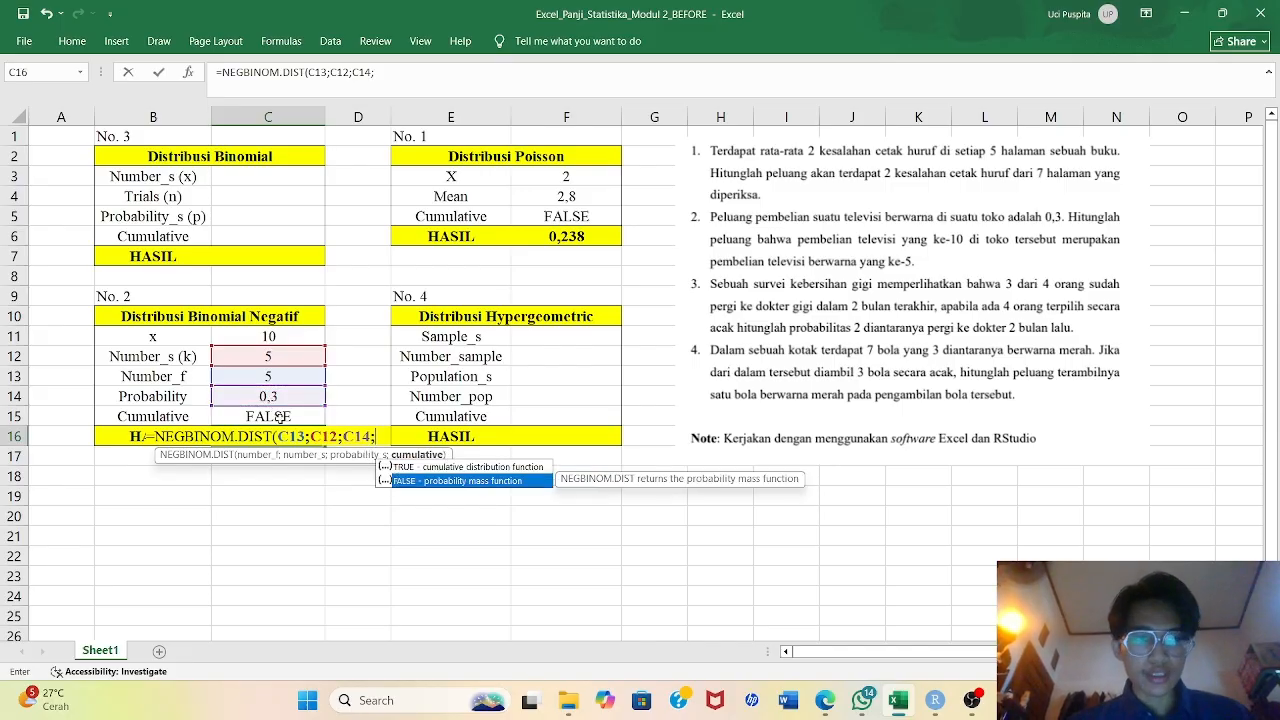
{"action": "key", "text": "Tab"}
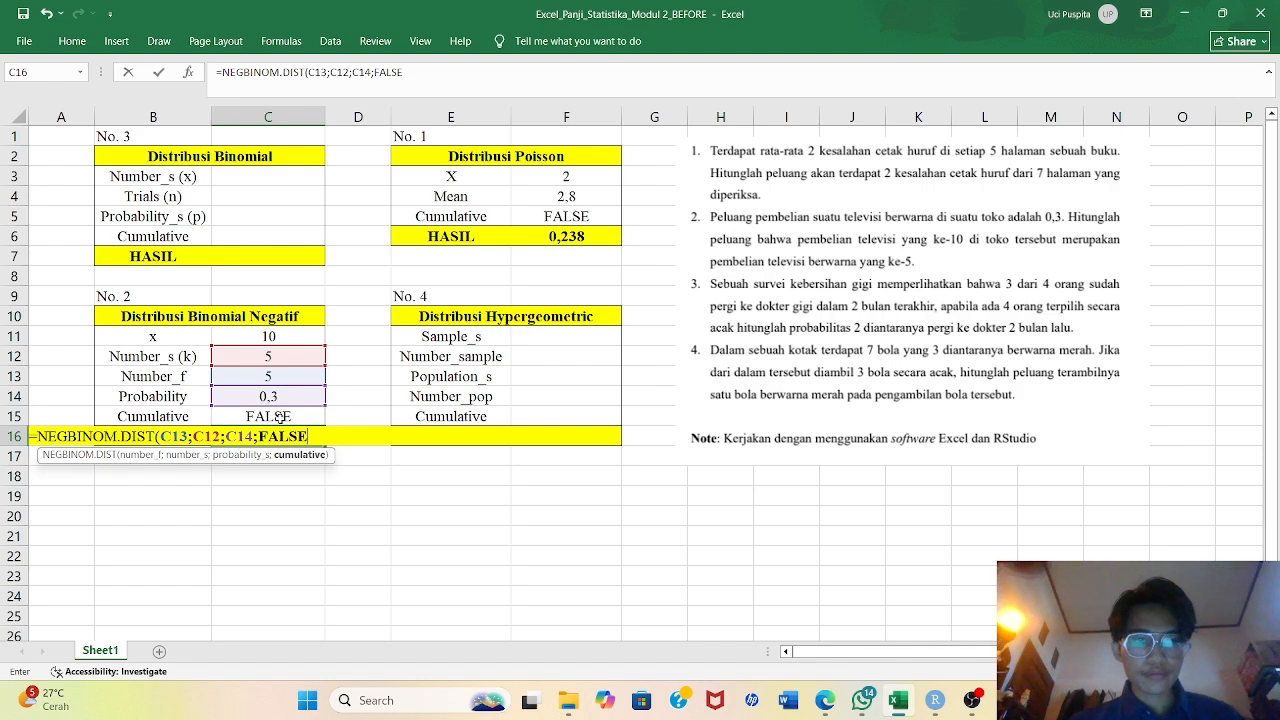
{"action": "key", "text": "BackSpace"}
{"action": "key", "text": "BackSpace"}
{"action": "key", "text": "BackSpace"}
{"action": "key", "text": "BackSpace"}
{"action": "key", "text": "BackSpace"}
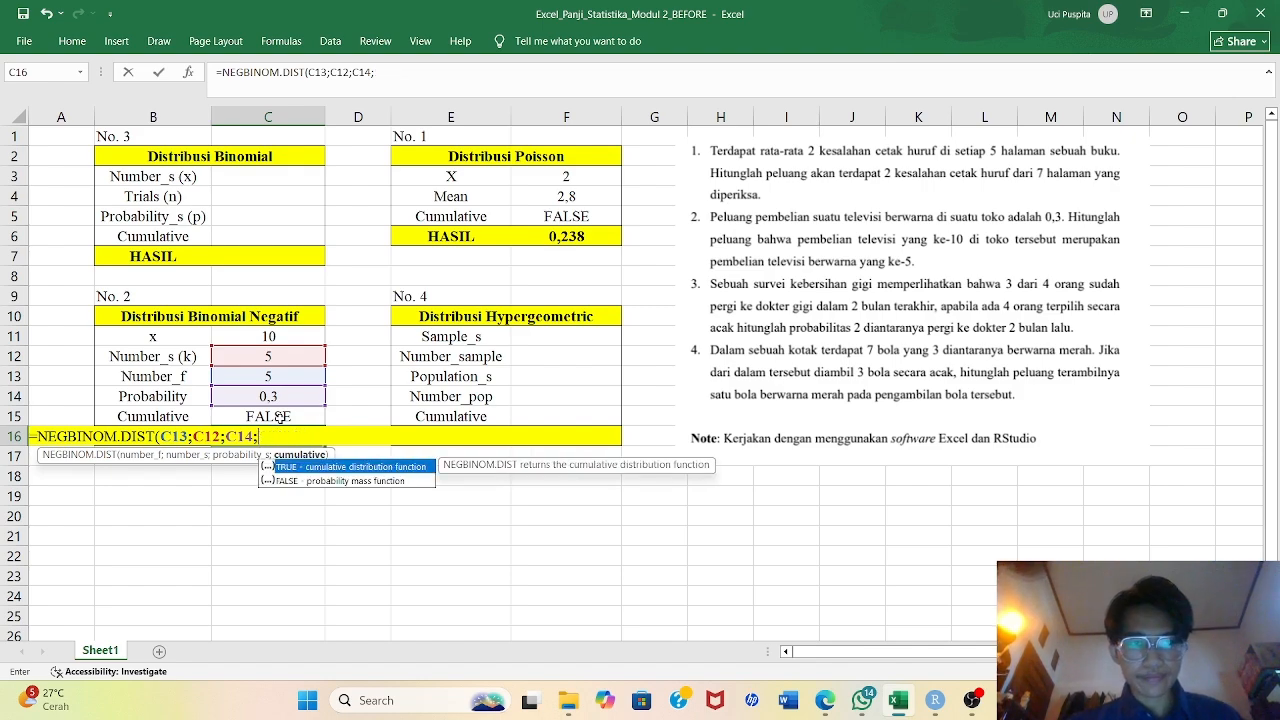
Complete the NEGBINOM.DIST formula with FALSE (probability mass function) as the cumulative argument
{"action": "key", "text": "Down"}
{"action": "key", "text": "Tab"}
{"action": "key", "text": "Return"}
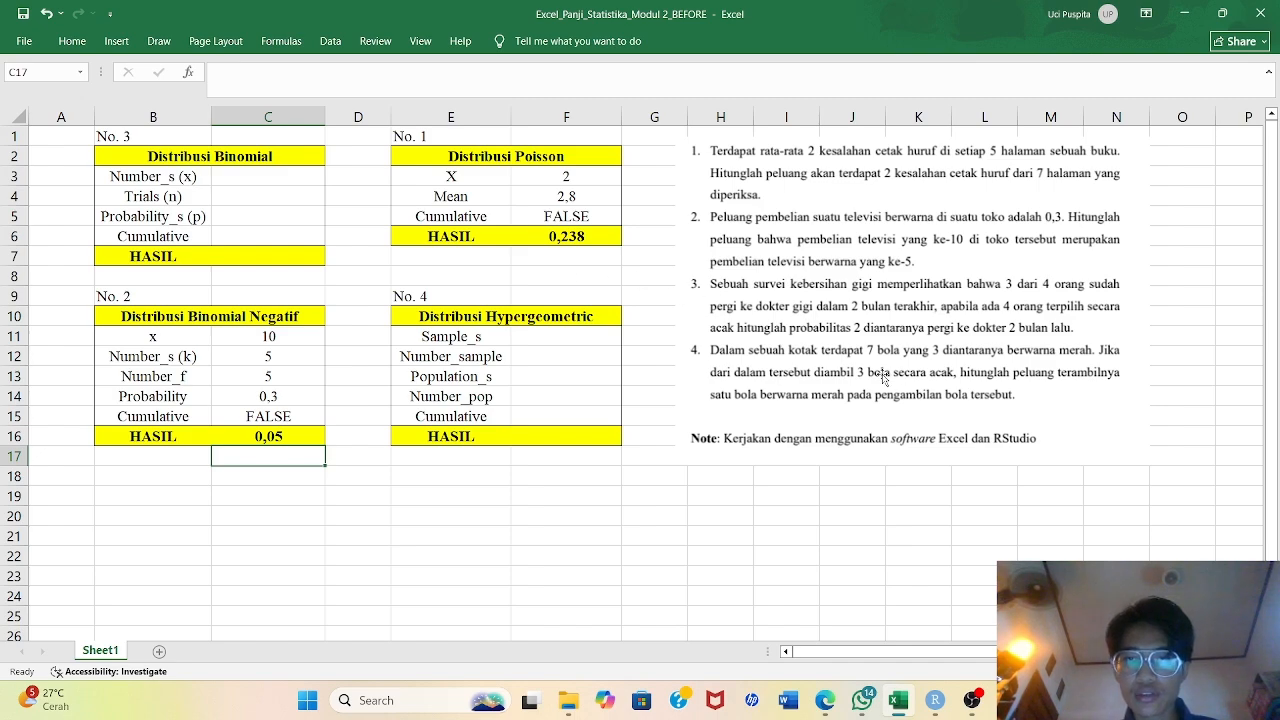
Fill in the Distribusi Binomial table with Number_s 2, Trials 4, Probability_s 0.75 and Cumulative FALSE
{"action": "left_click", "coordinate": [267, 173]}
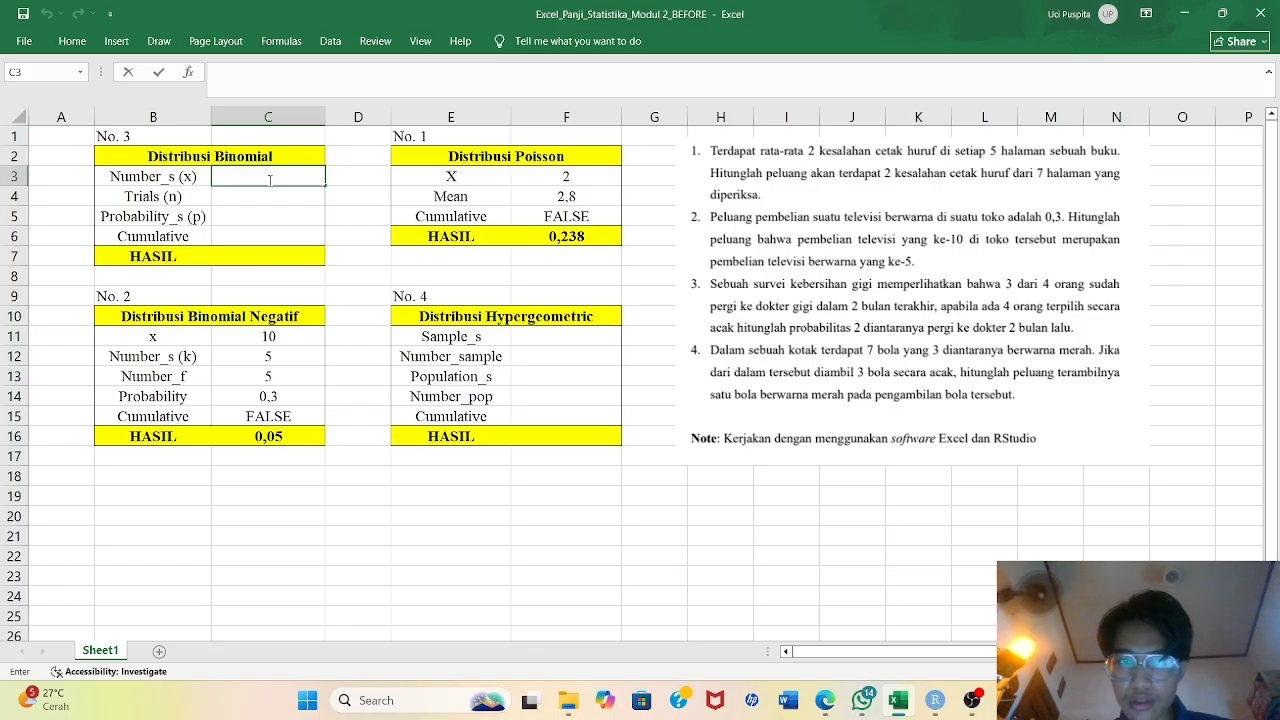
{"action": "type", "text": "2"}
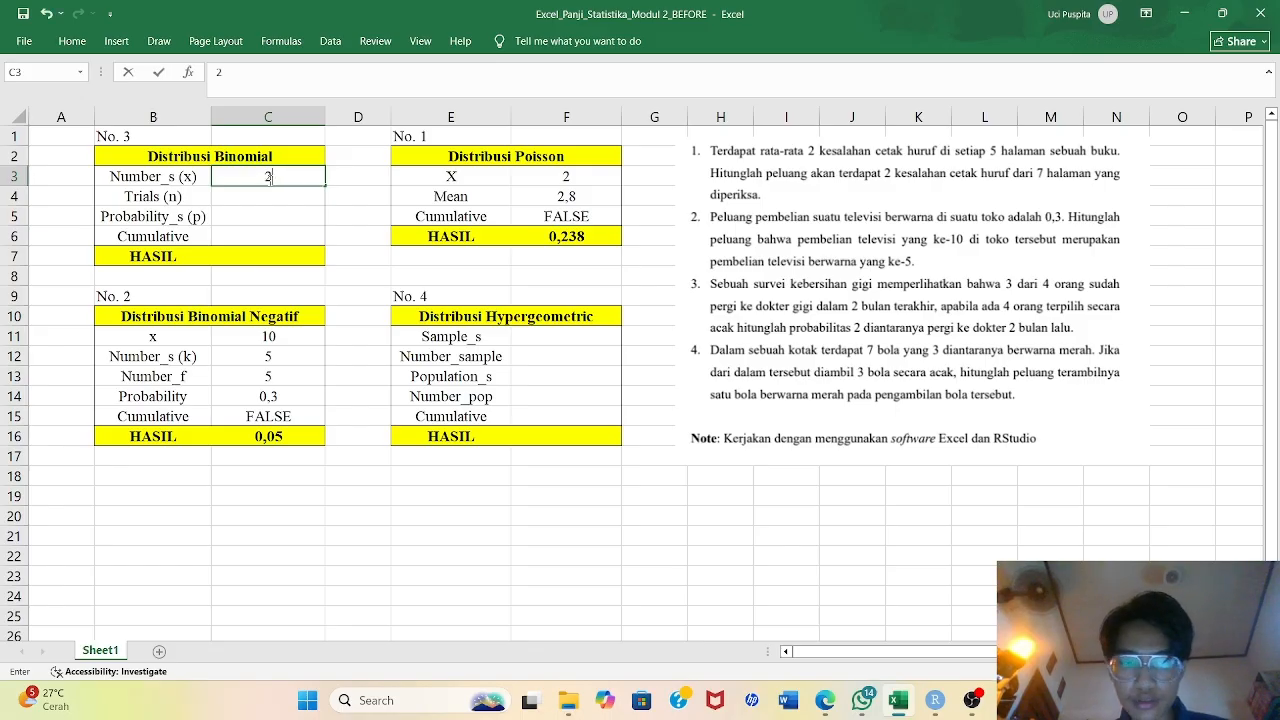
{"action": "key", "text": "Return"}
{"action": "type", "text": "4"}
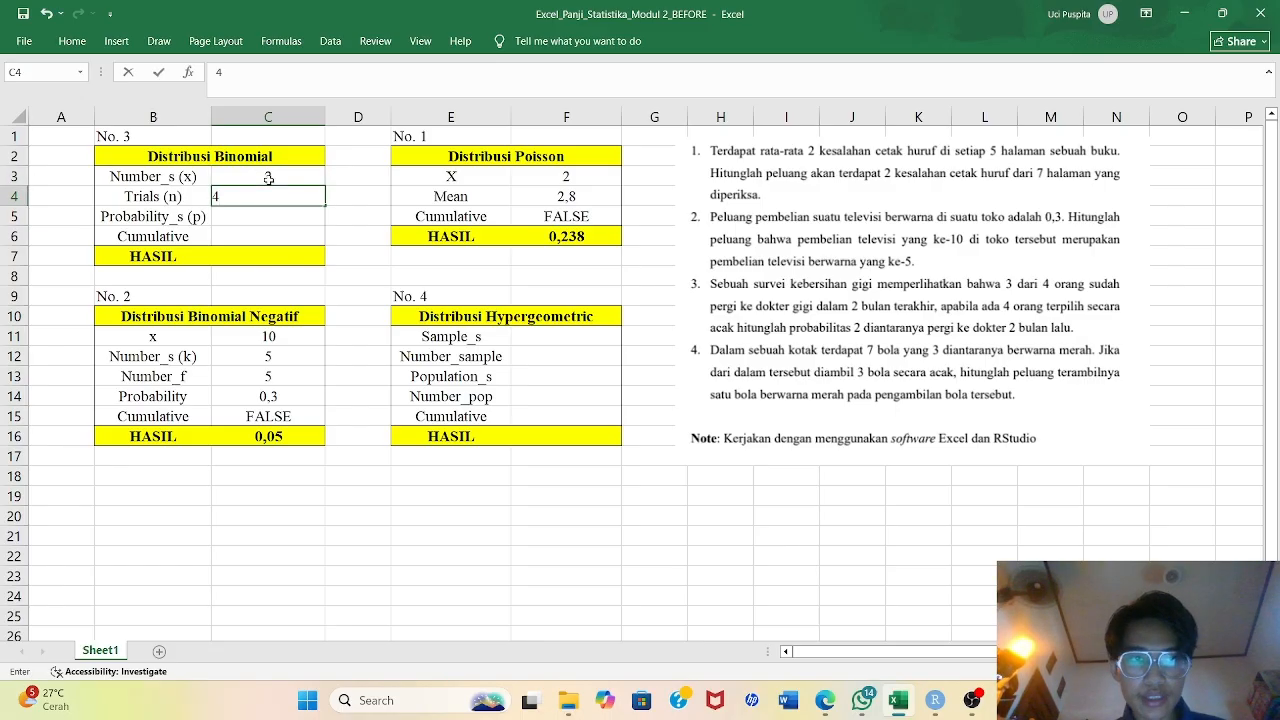
{"action": "key", "text": "Return"}
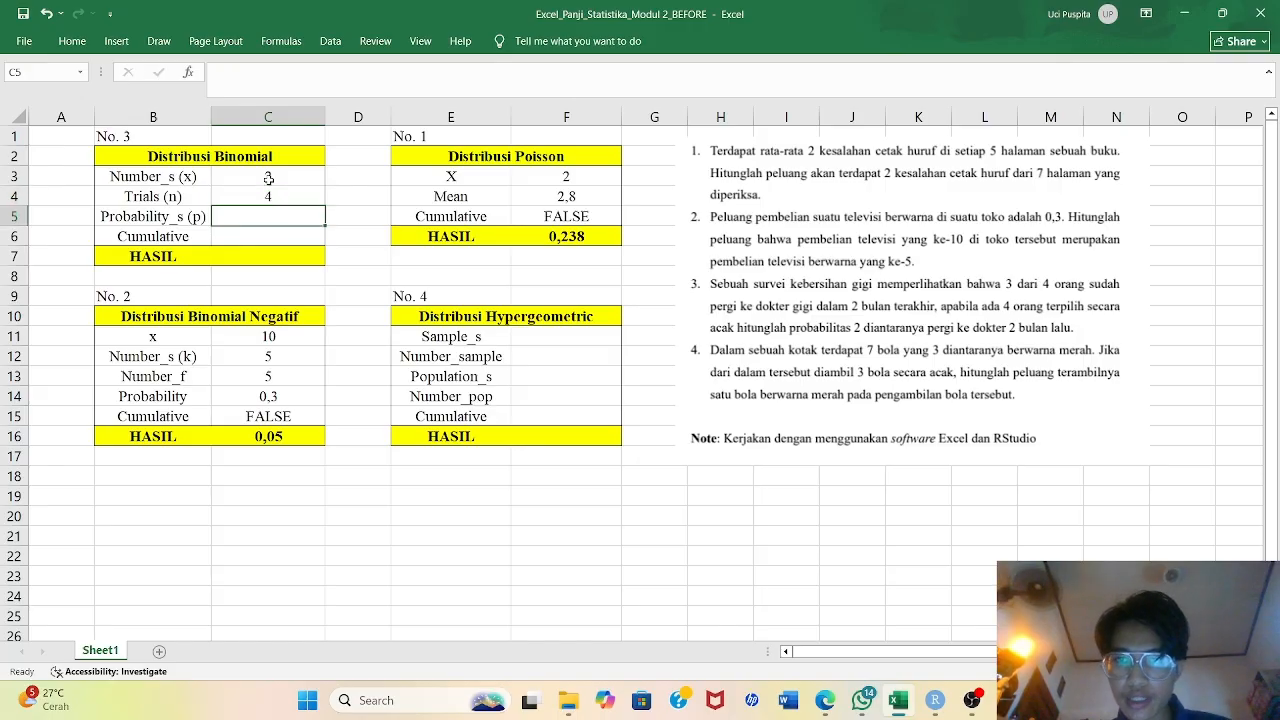
{"action": "type", "text": "0.75"}
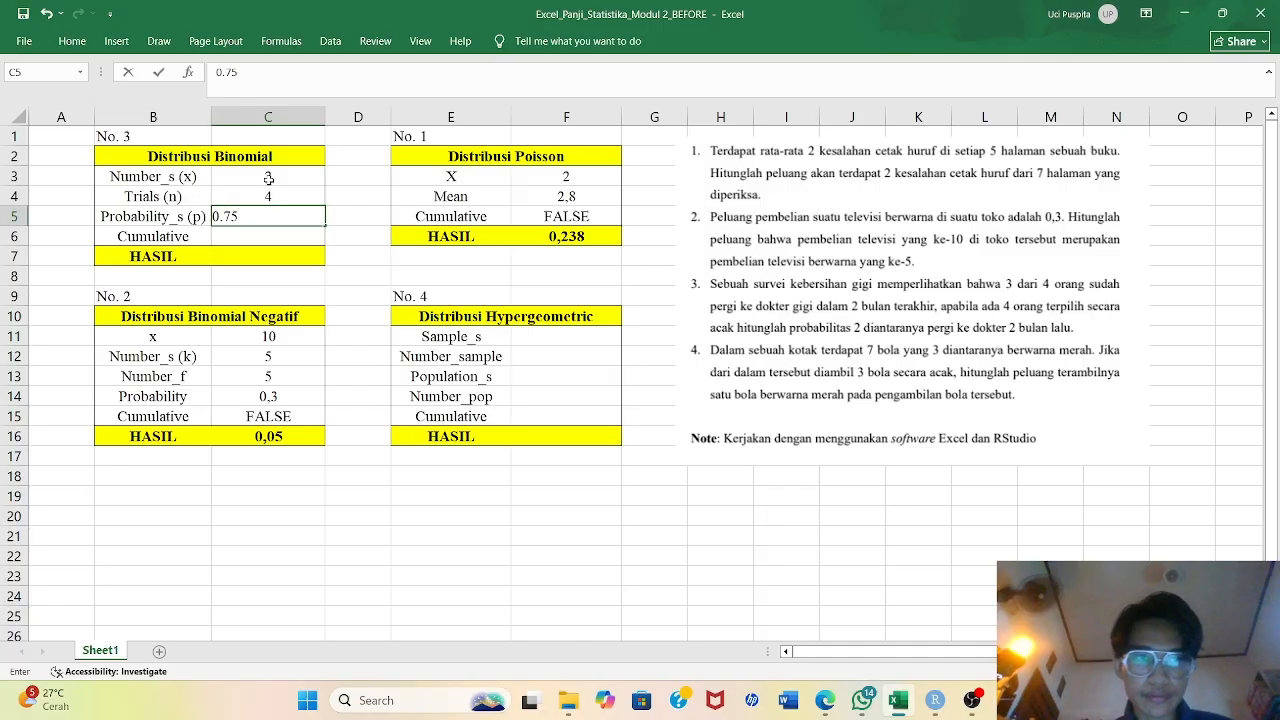
{"action": "key", "text": "Return"}
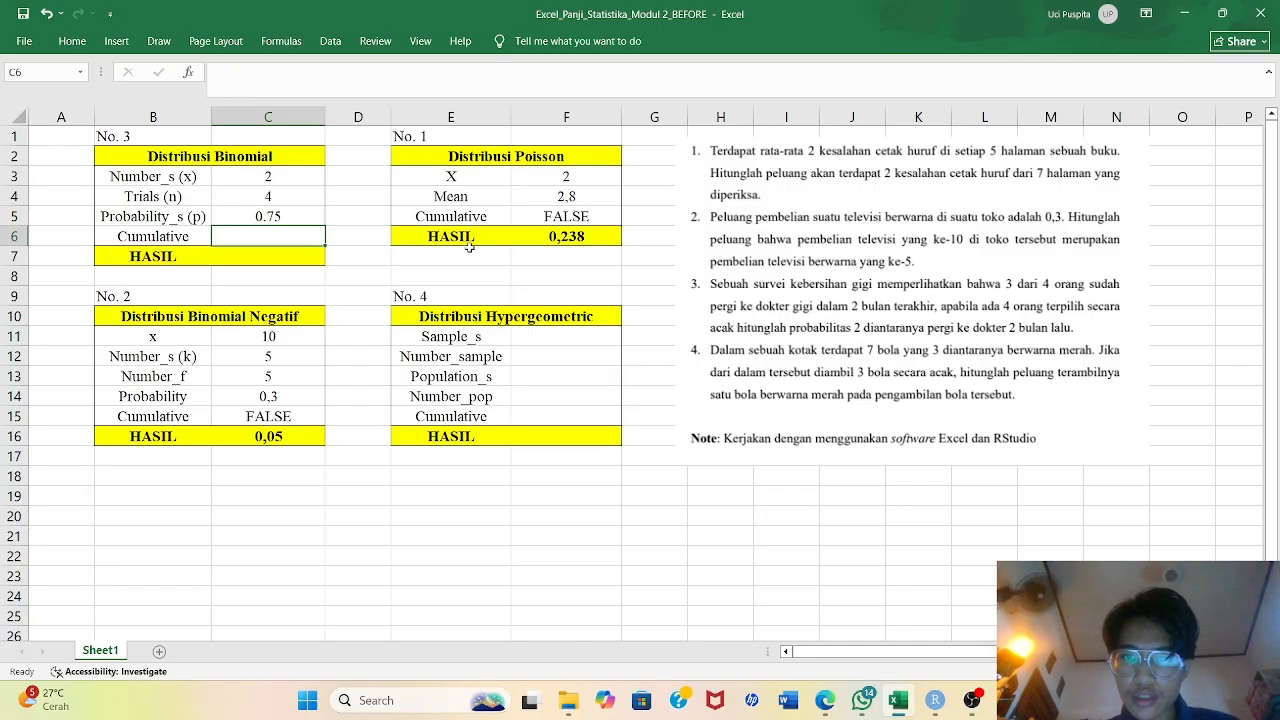
{"action": "left_click", "coordinate": [291, 217]}
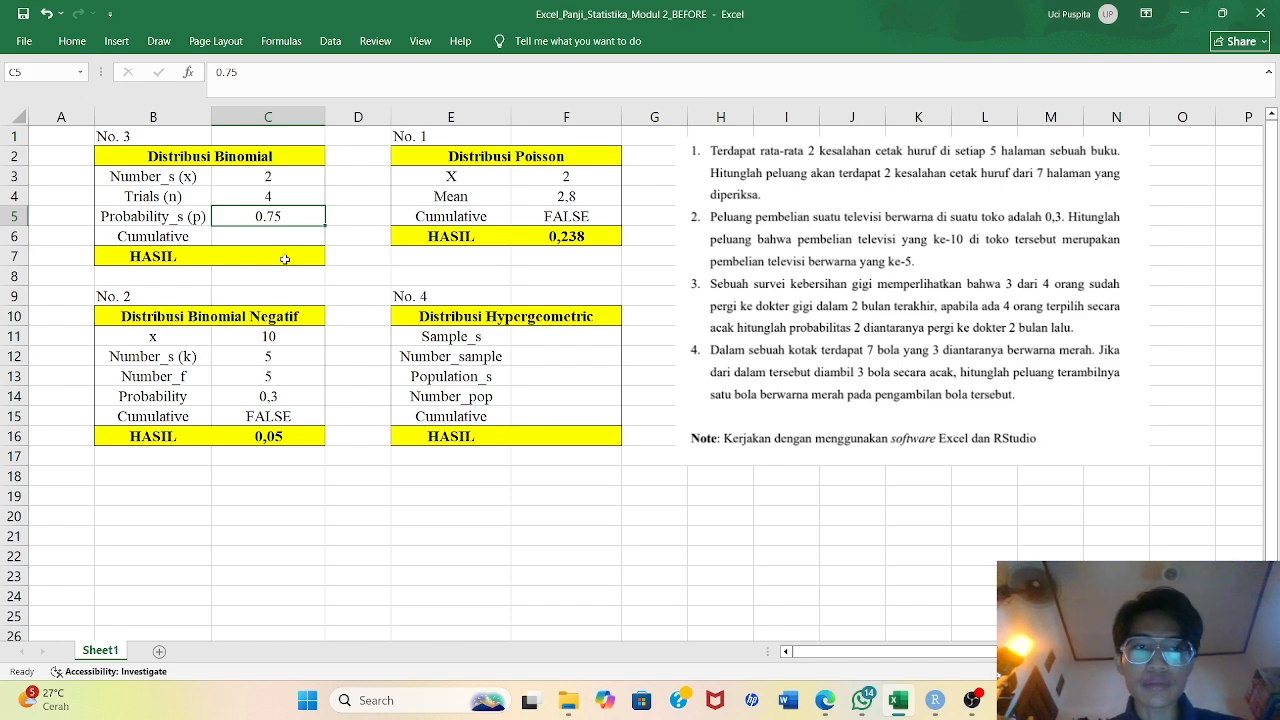
{"action": "left_click", "coordinate": [268, 234]}
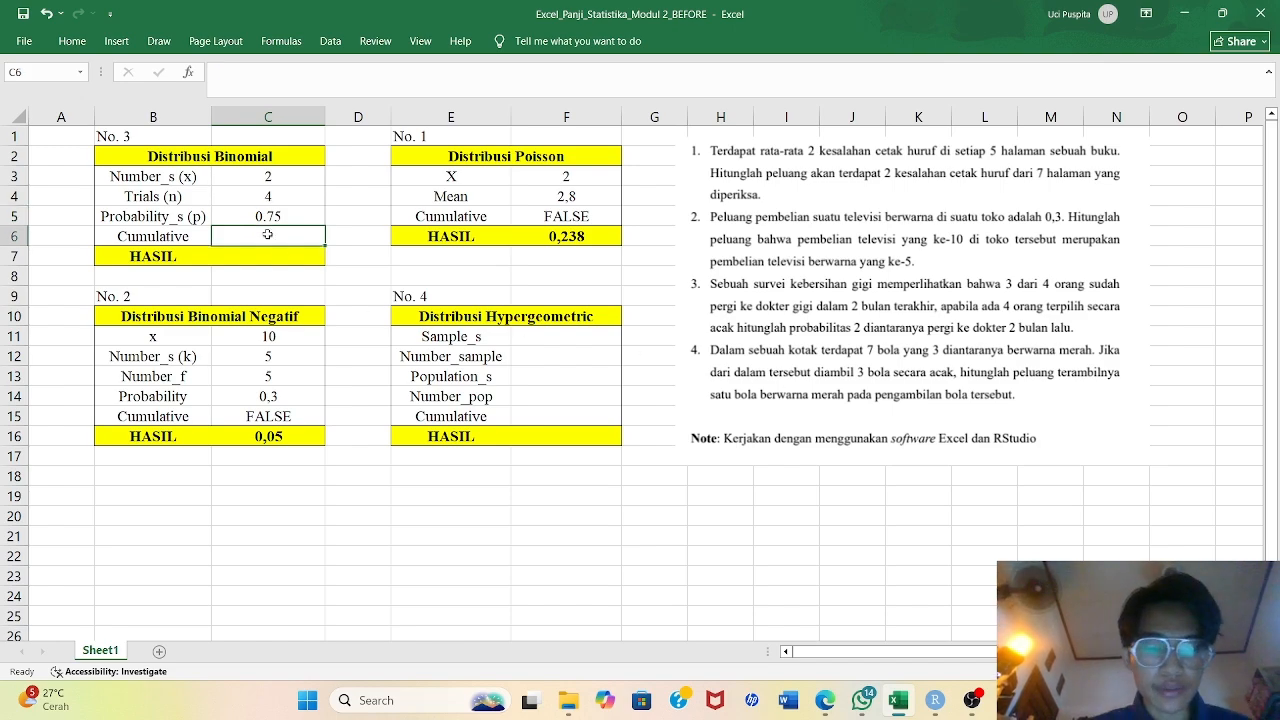
{"action": "type", "text": "FALSE"}
{"action": "key", "text": "Return"}
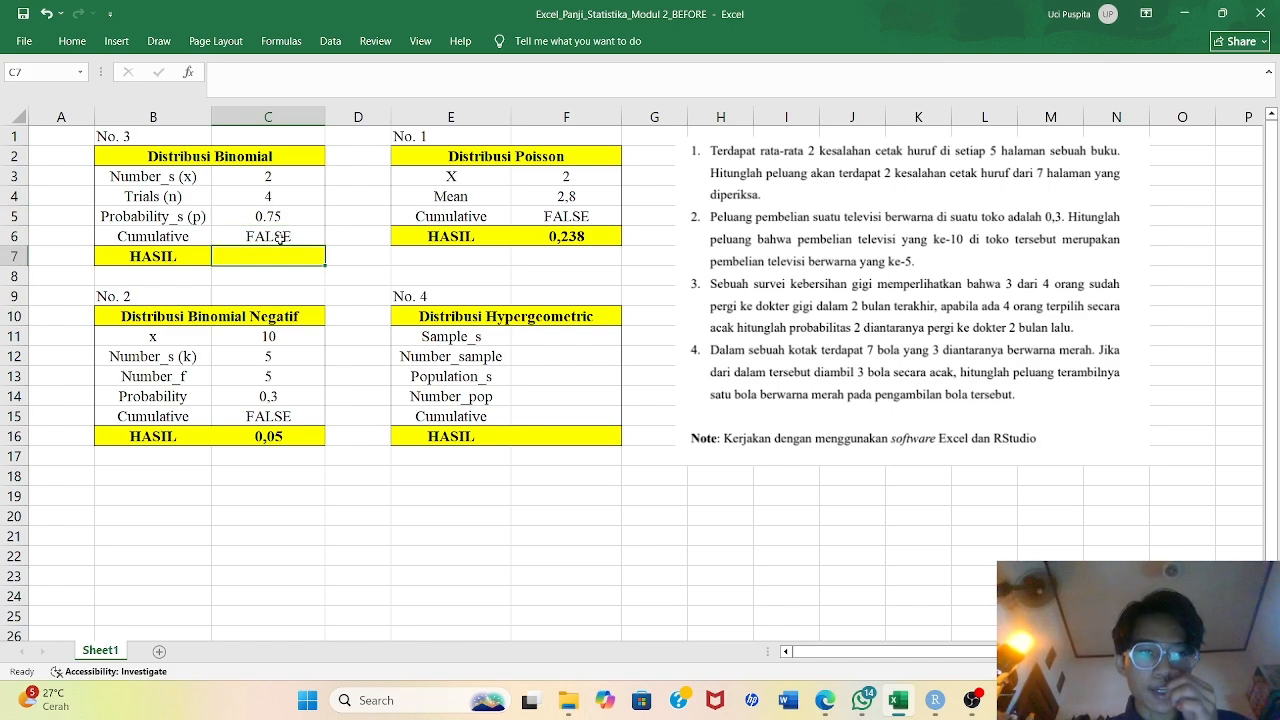
Calculate the binomial HASIL in C7 with BINOM.DIST, using C3 as number_s, C4 as trials, C5 as probability_s and FALSE as cumulative
{"action": "type", "text": "="}
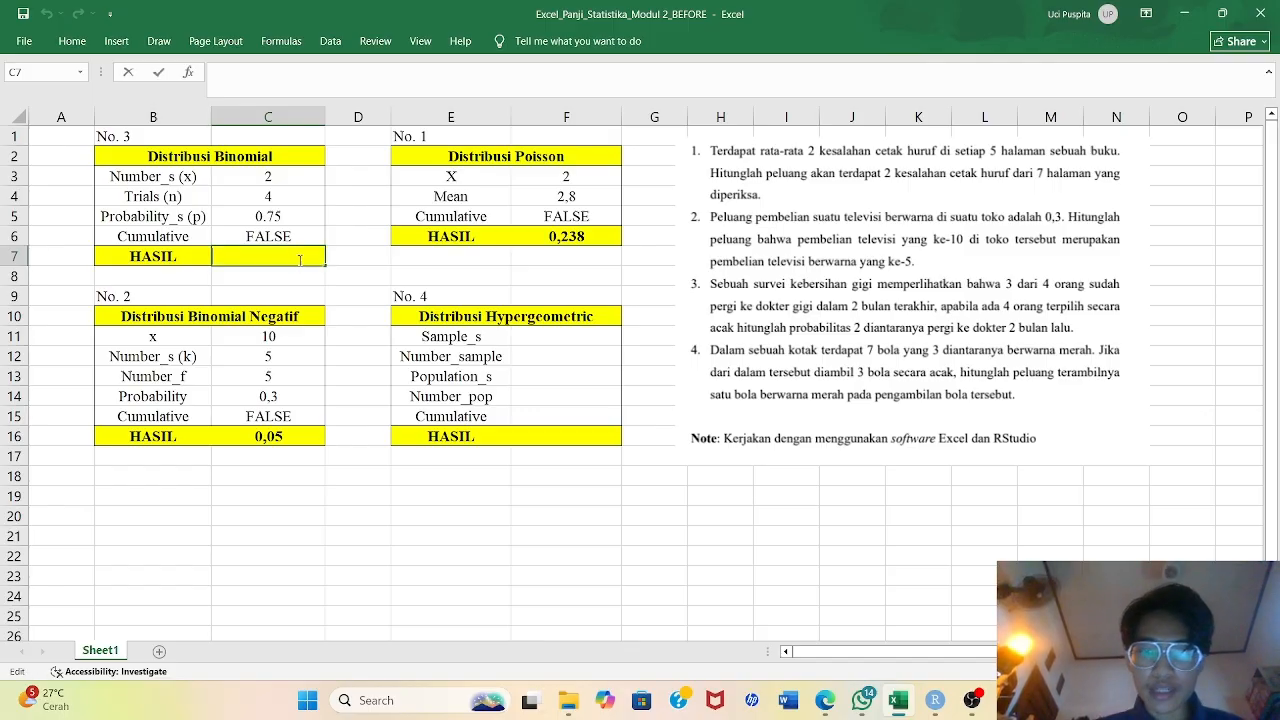
{"action": "type", "text": "b"}
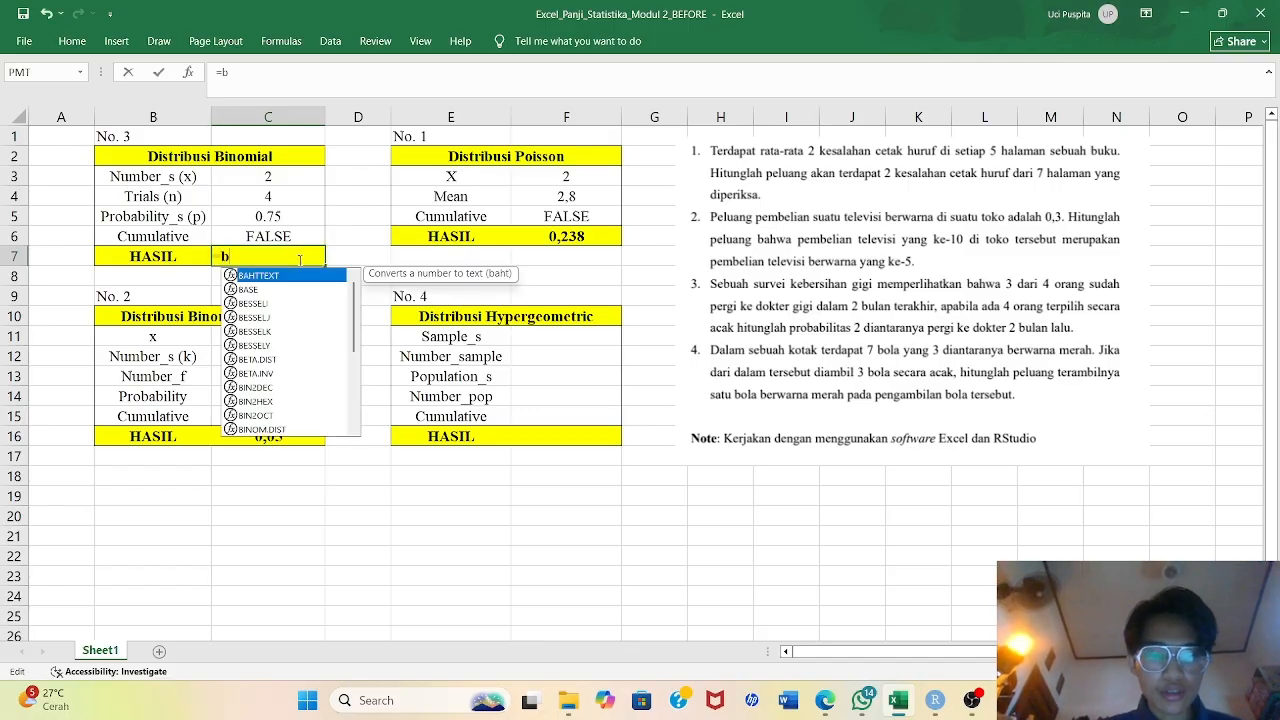
{"action": "type", "text": "inom"}
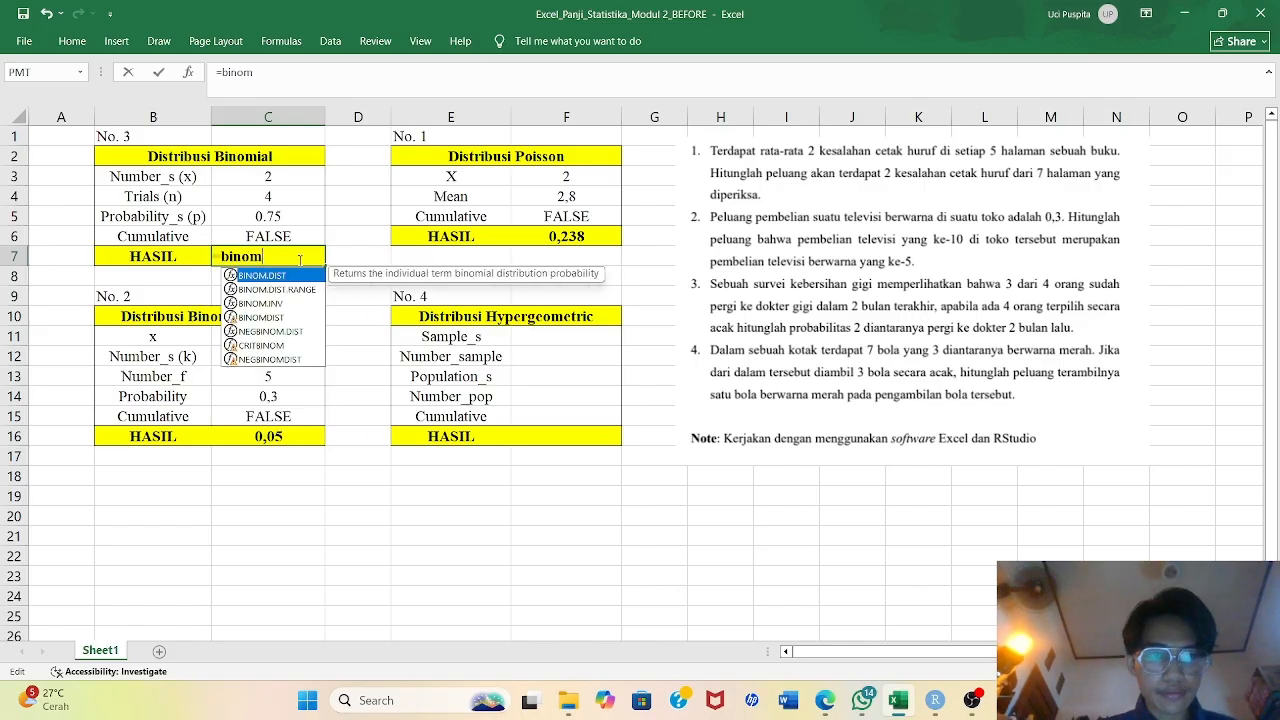
{"action": "key", "text": "Tab"}
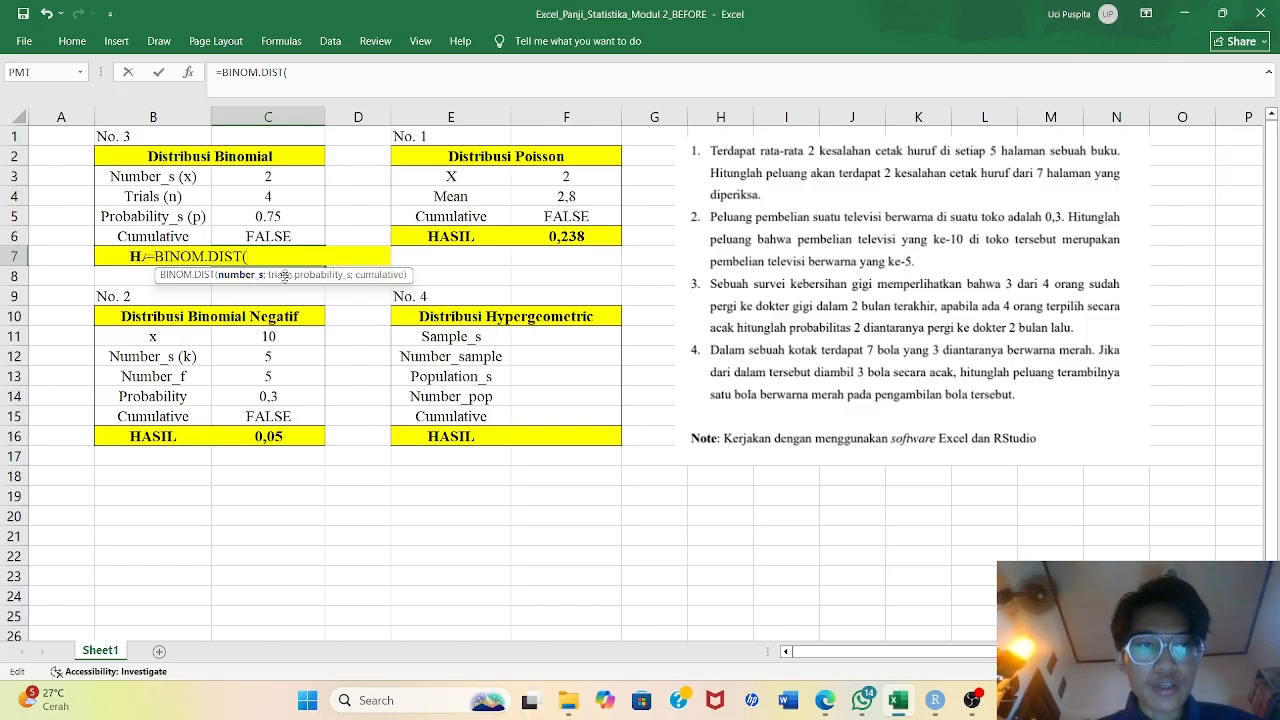
{"action": "left_click", "coordinate": [260, 180]}
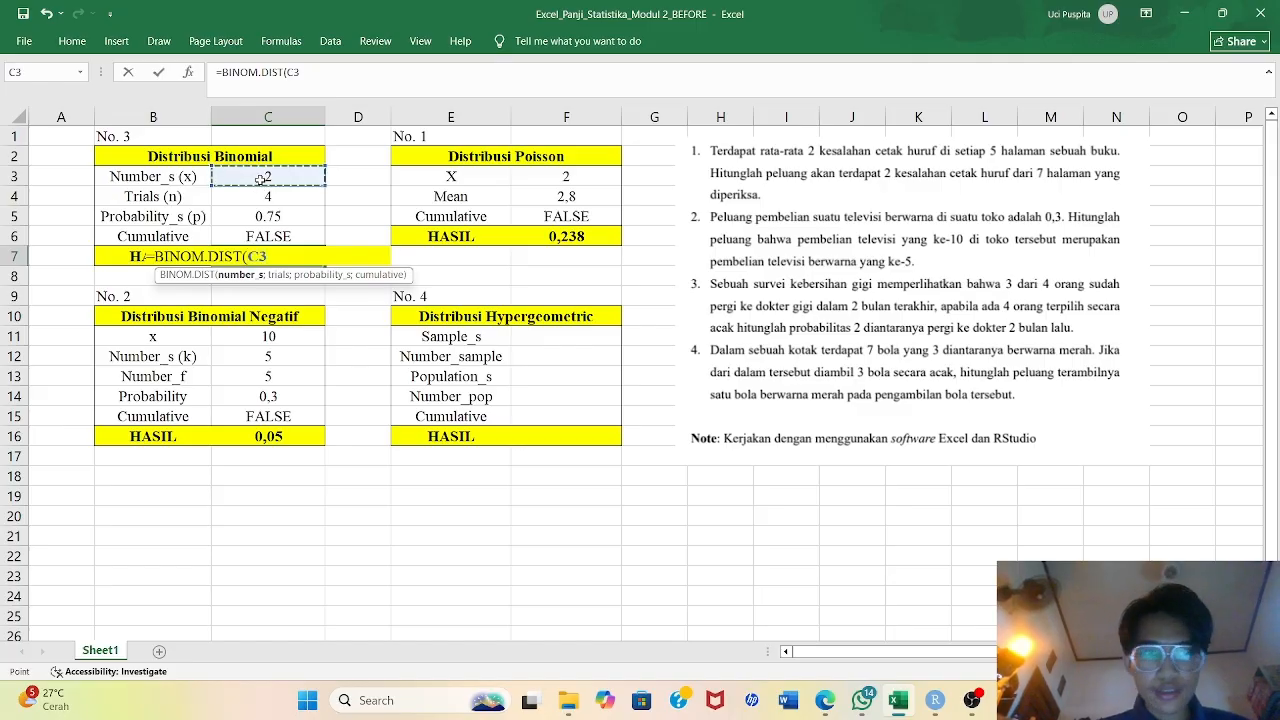
{"action": "type", "text": ";"}
{"action": "left_click", "coordinate": [266, 197]}
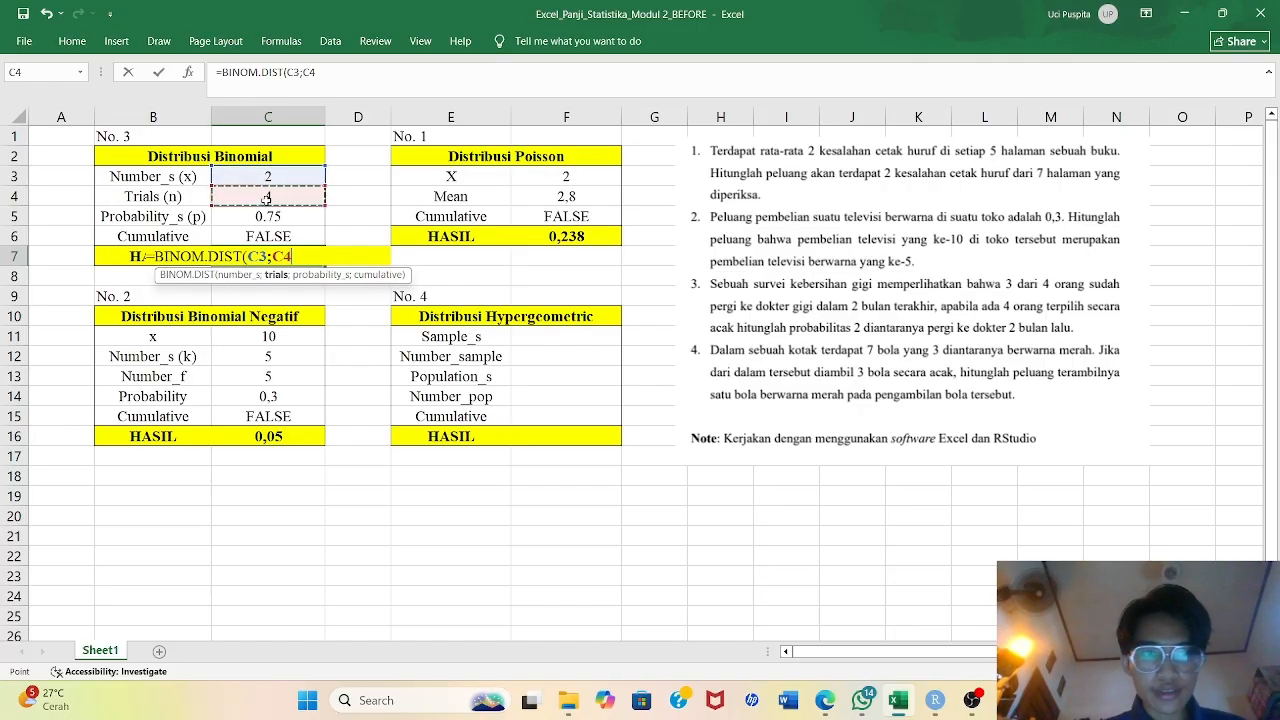
{"action": "type", "text": ";"}
{"action": "left_click", "coordinate": [271, 219]}
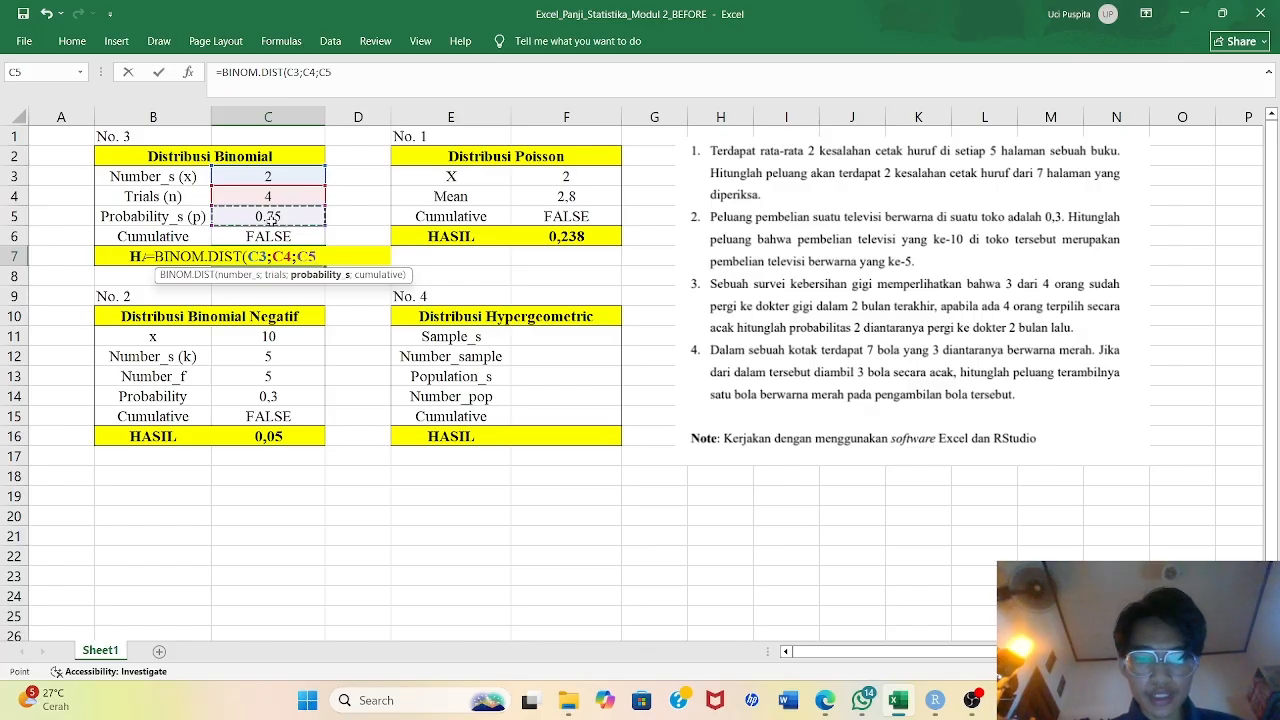
{"action": "type", "text": ";"}
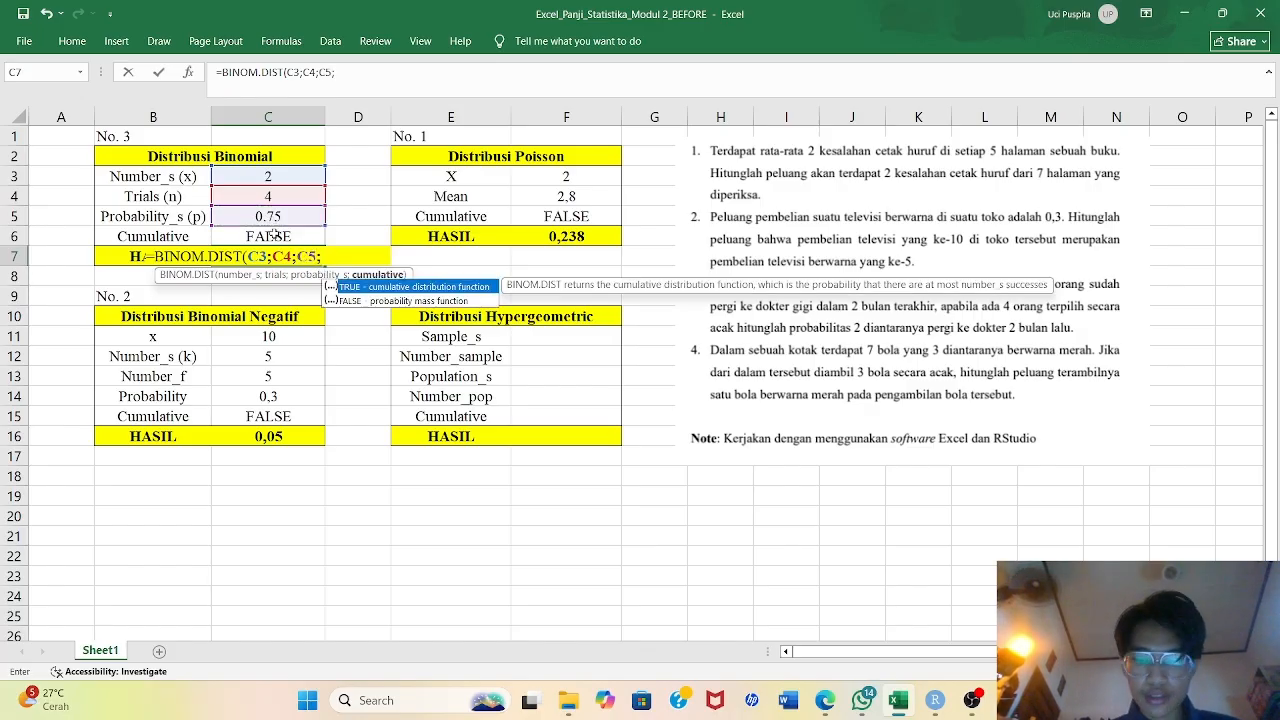
{"action": "key", "text": "Down"}
{"action": "key", "text": "Return"}
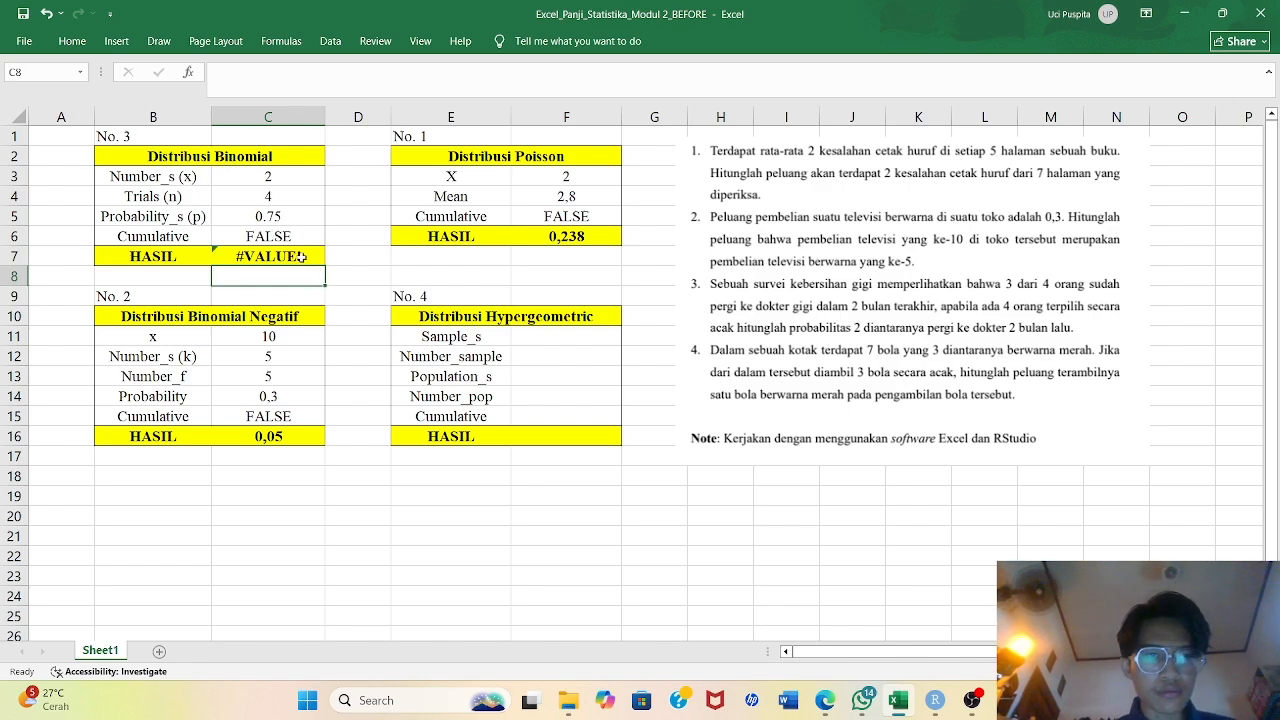
Correct the binomial Probability_s in C5 to 0,75, using a decimal comma
{"action": "double_click", "coordinate": [268, 219]}
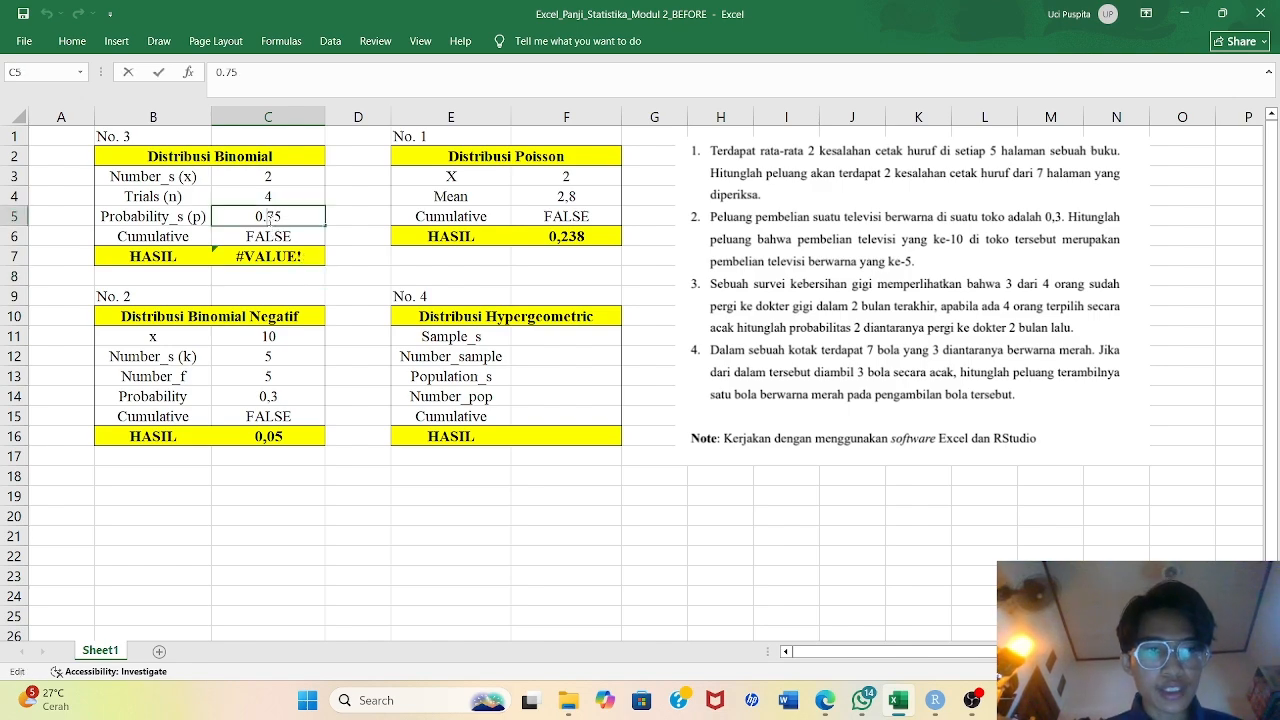
{"action": "key", "text": "BackSpace"}
{"action": "type", "text": ","}
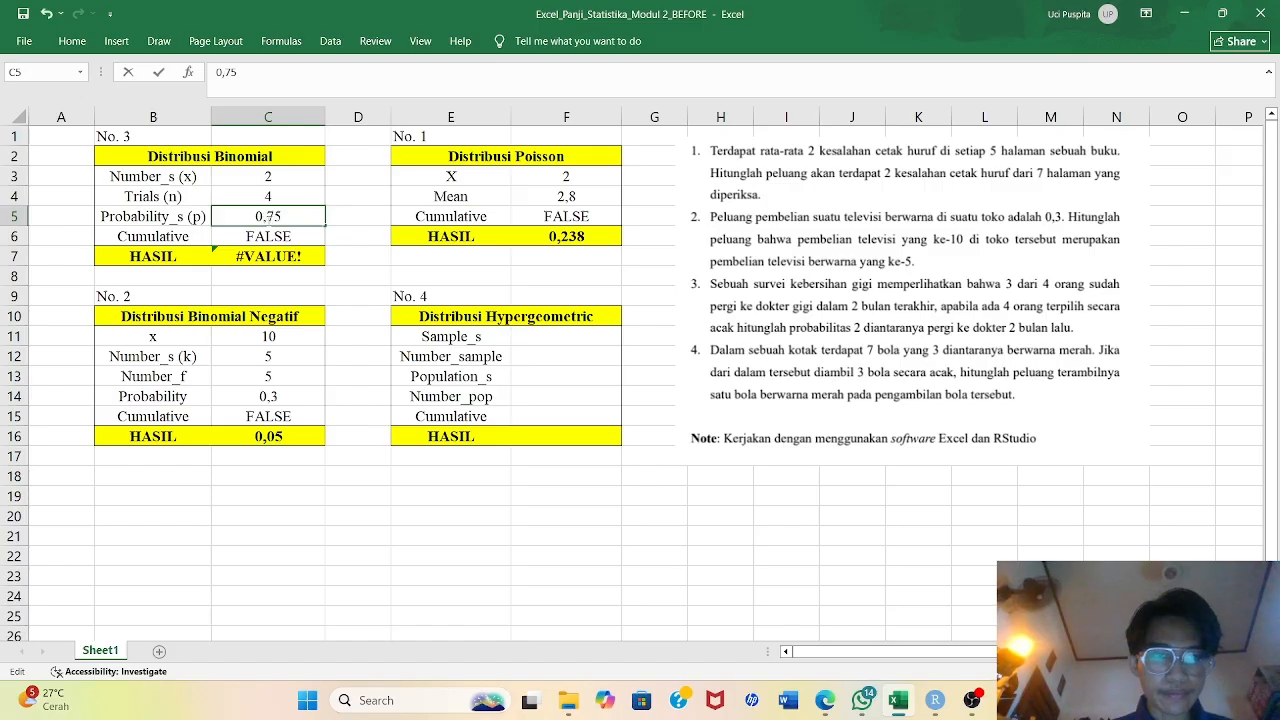
{"action": "key", "text": "Return"}
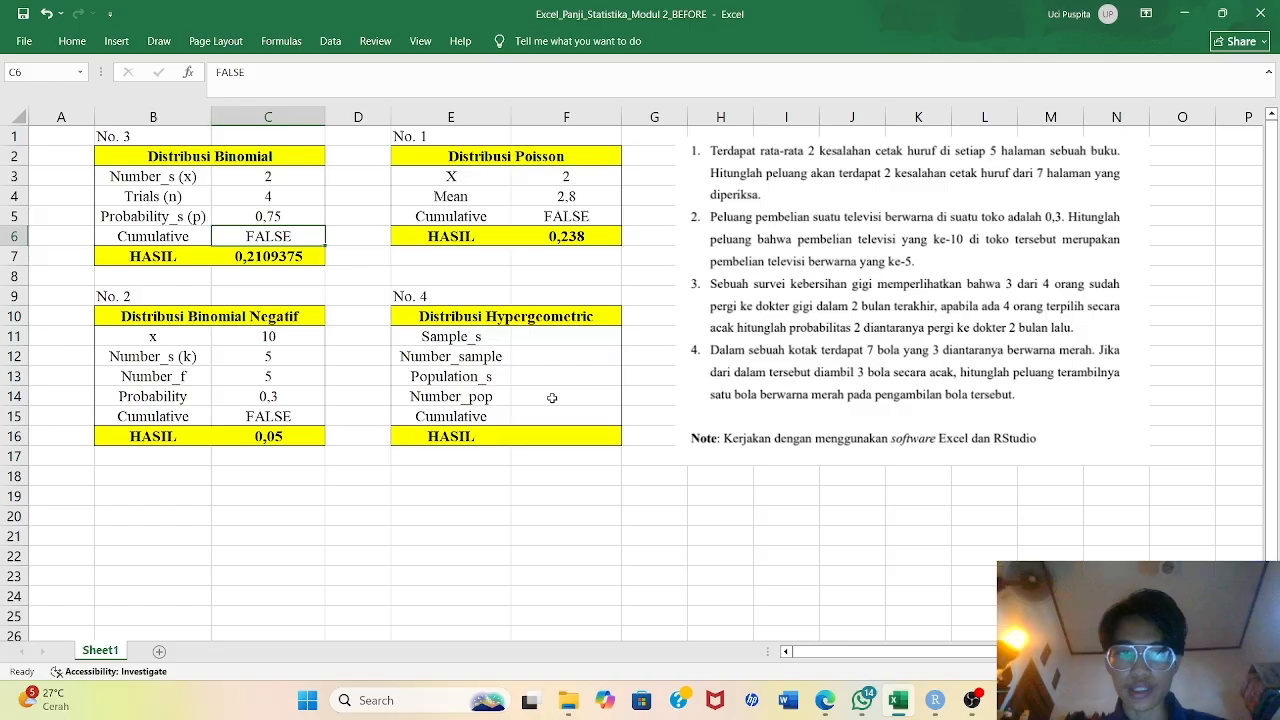
Fill in the Distribusi Hypergeometric table with Sample_s 1, Number_sample 3, Population_s 3, Number_pop 7 and Cumulative FALSE
{"action": "double_click", "coordinate": [552, 336]}
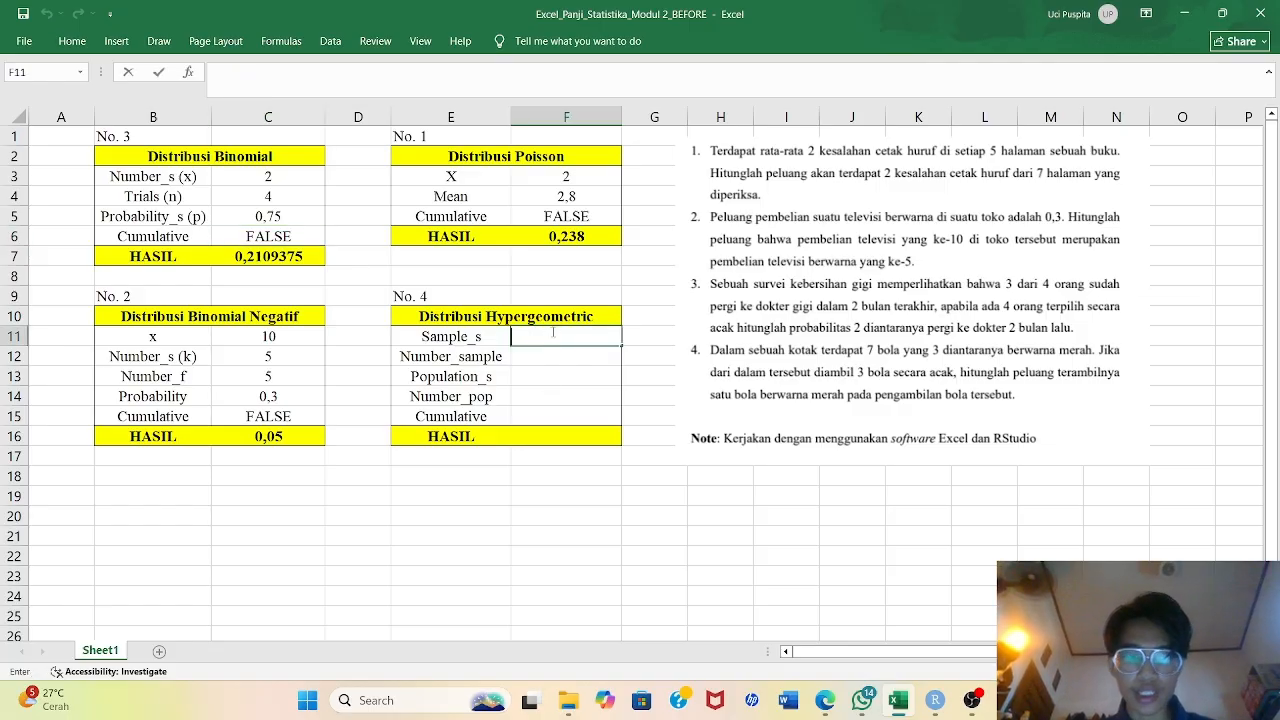
{"action": "type", "text": "1"}
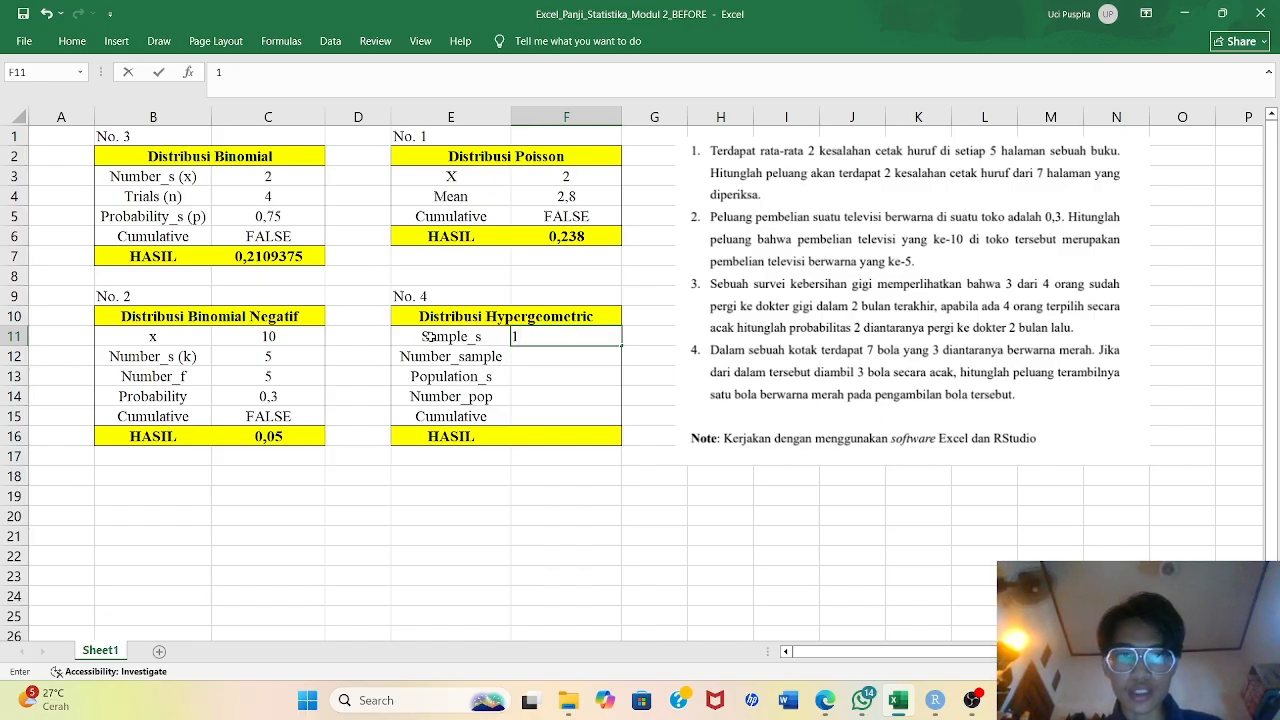
{"action": "double_click", "coordinate": [575, 354]}
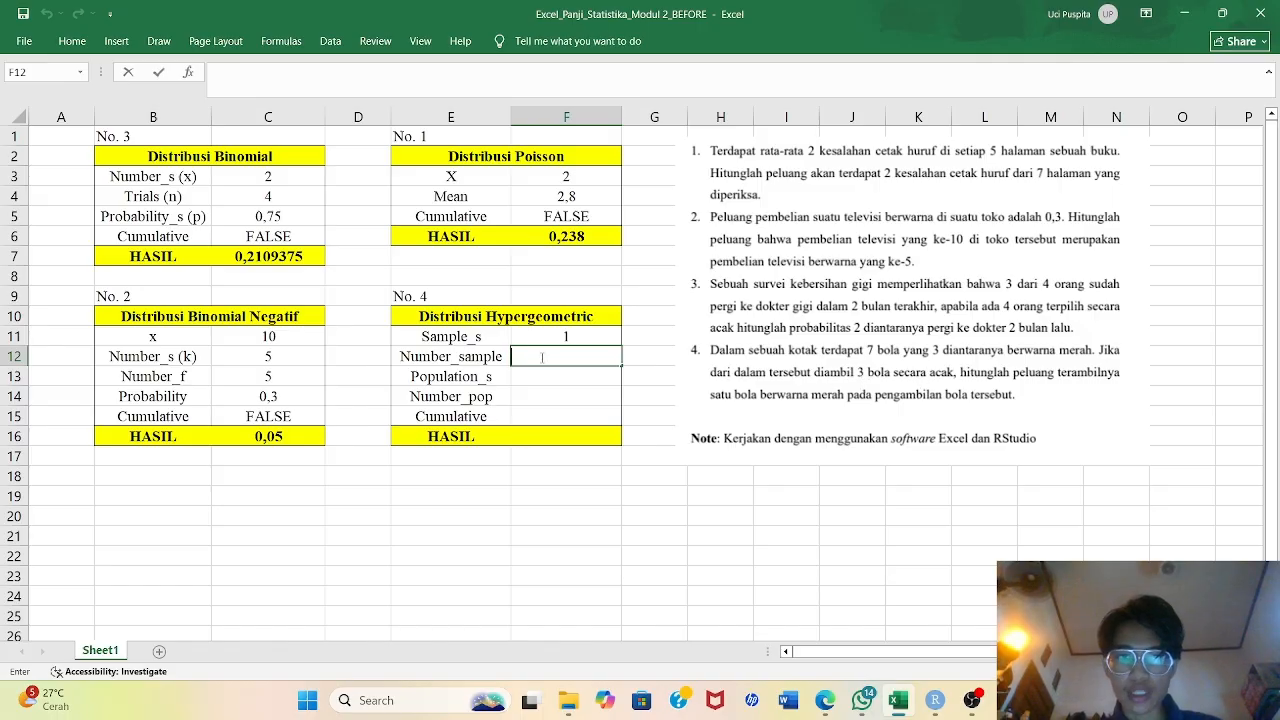
{"action": "type", "text": "3"}
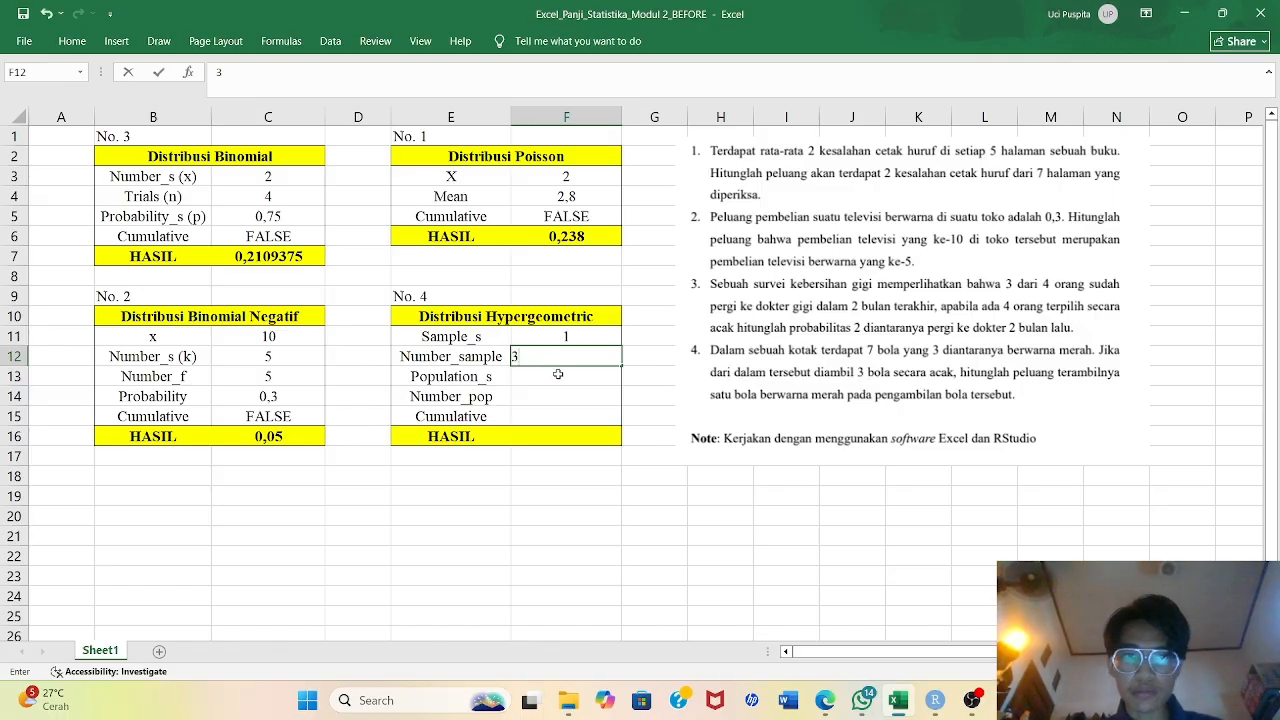
{"action": "left_click", "coordinate": [558, 374]}
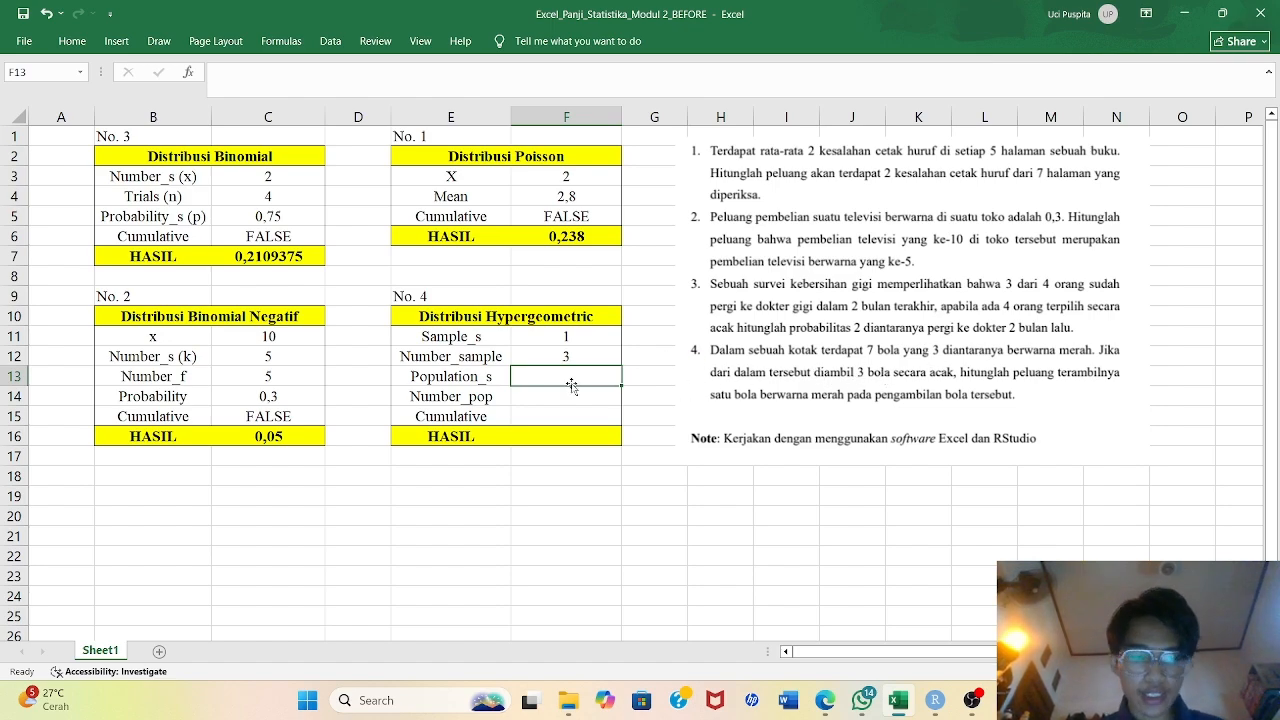
{"action": "type", "text": "3"}
{"action": "key", "text": "Return"}
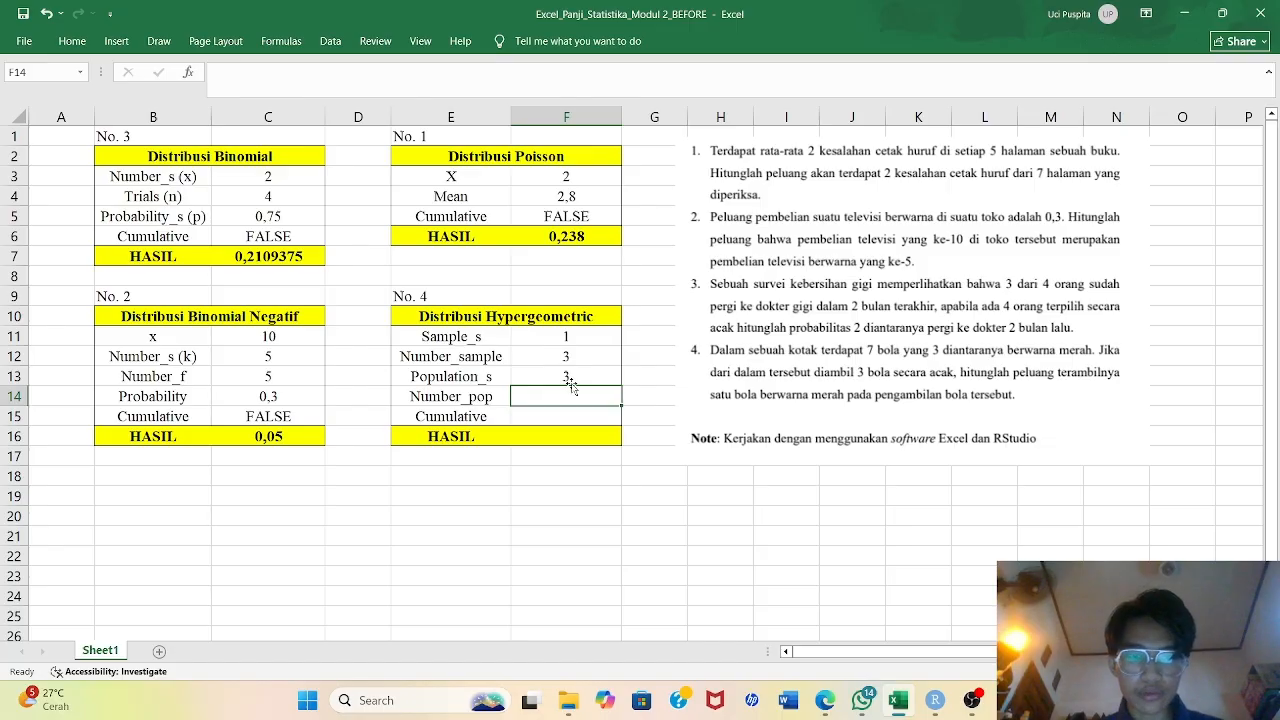
{"action": "key", "text": "Return"}
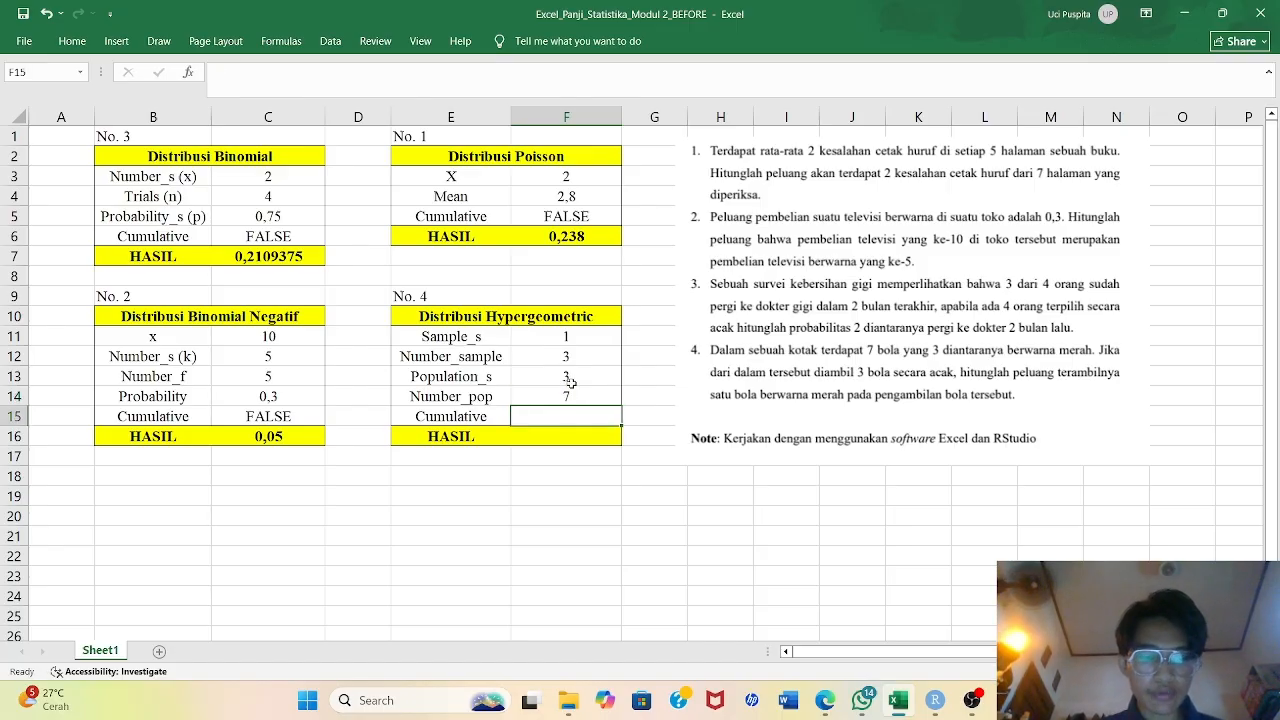
{"action": "type", "text": "FALSE"}
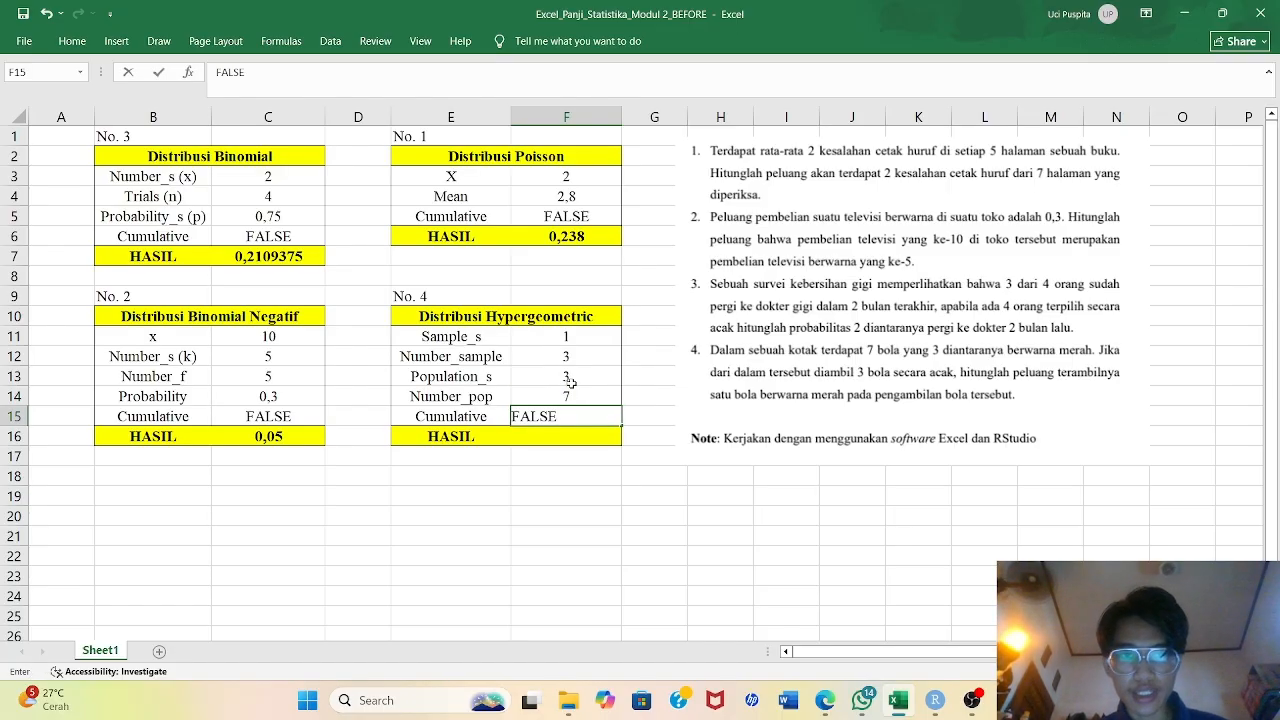
{"action": "left_click", "coordinate": [572, 393]}
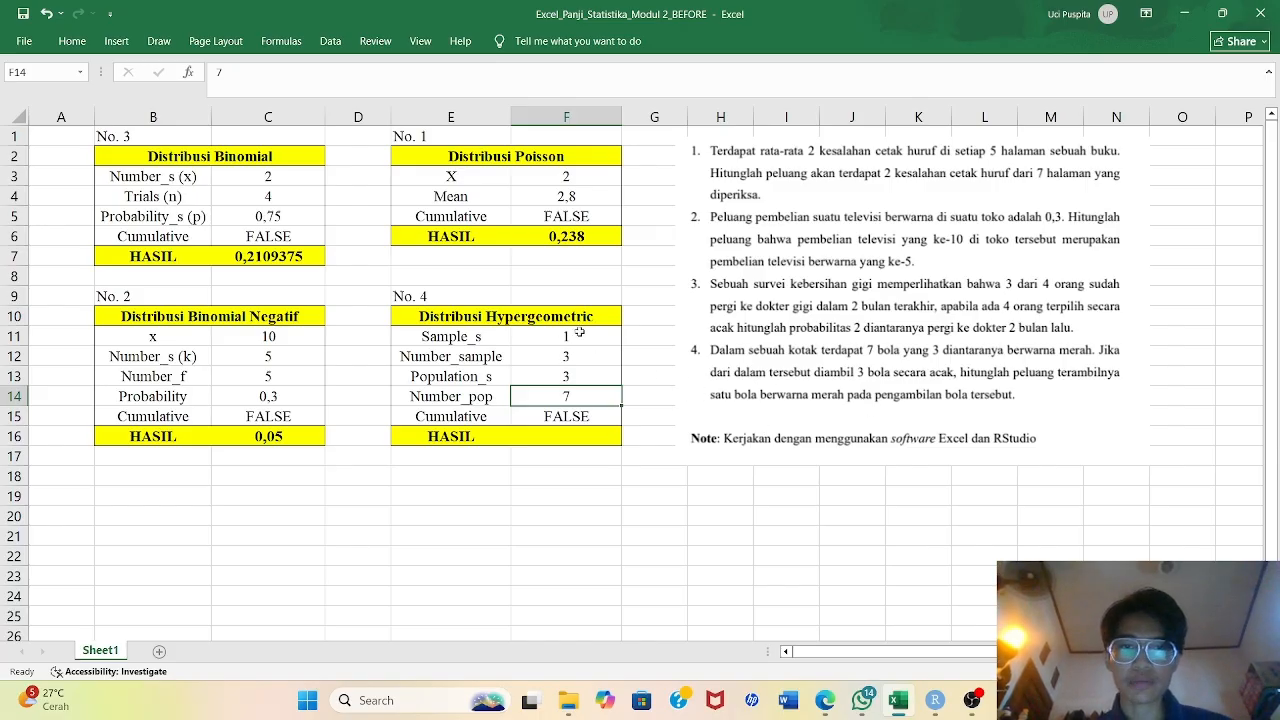
Calculate the hypergeometric HASIL in F16 with HYPGEOM.DIST, using F11 as sample_s, F12 as number_sample, F13 as population_s, F14 as number_pop and FALSE as cumulative
{"action": "left_click", "coordinate": [557, 439]}
{"action": "type", "text": "="}
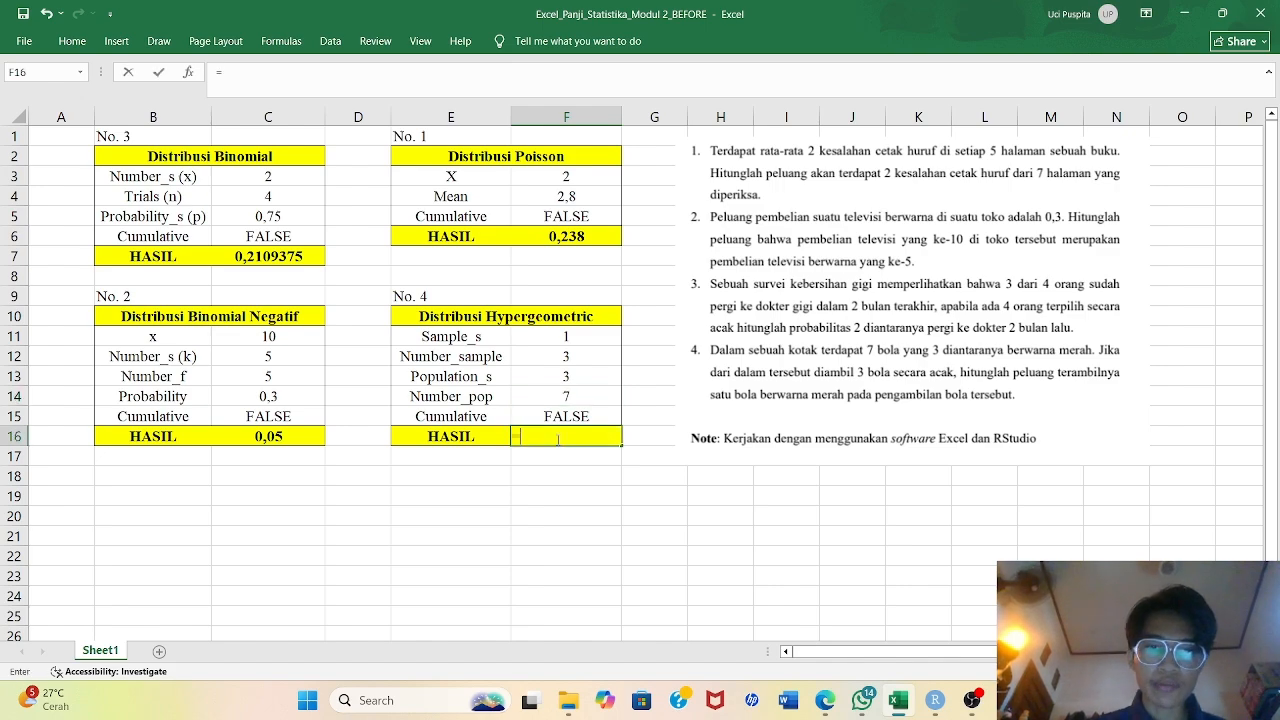
{"action": "type", "text": "hy"}
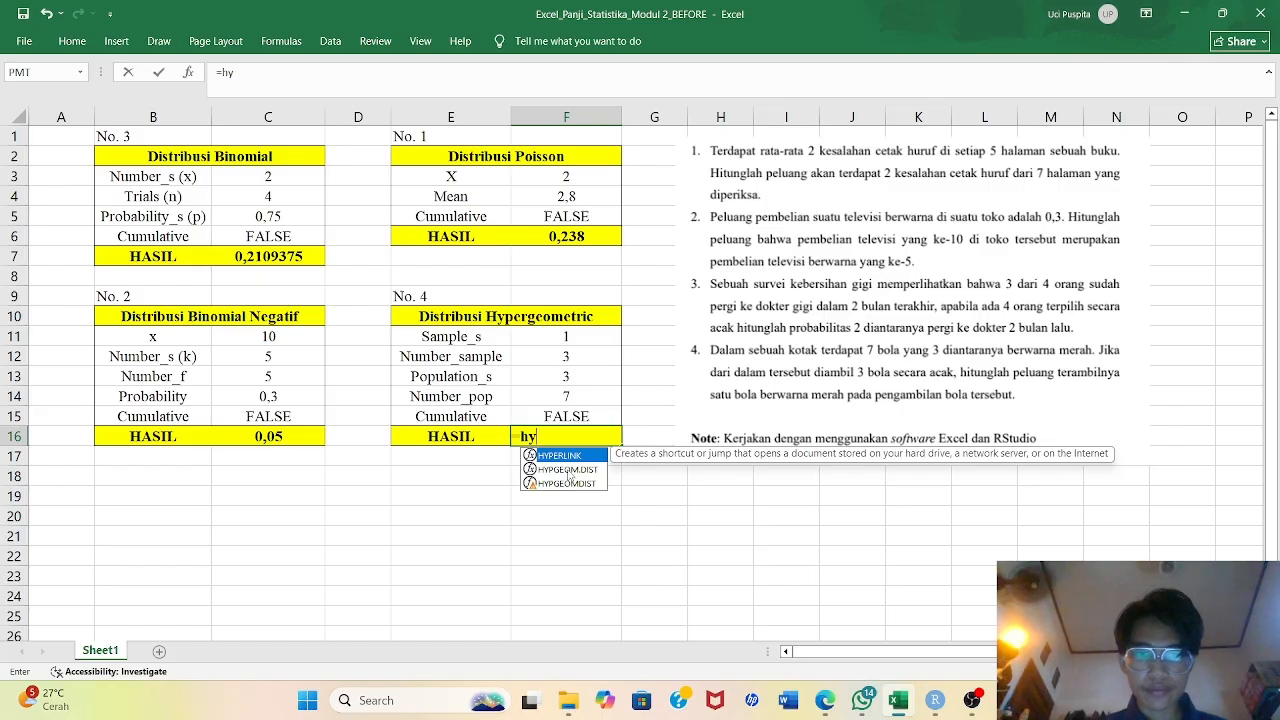
{"action": "double_click", "coordinate": [567, 470]}
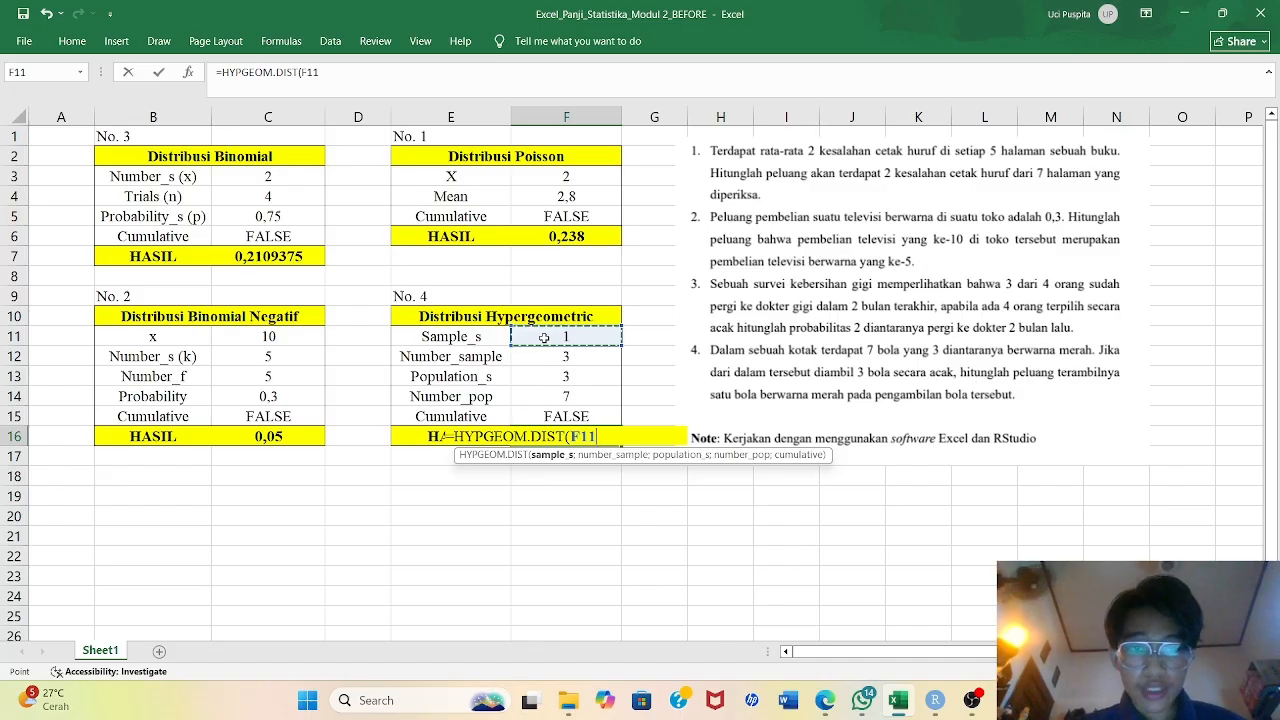
{"action": "type", "text": ";"}
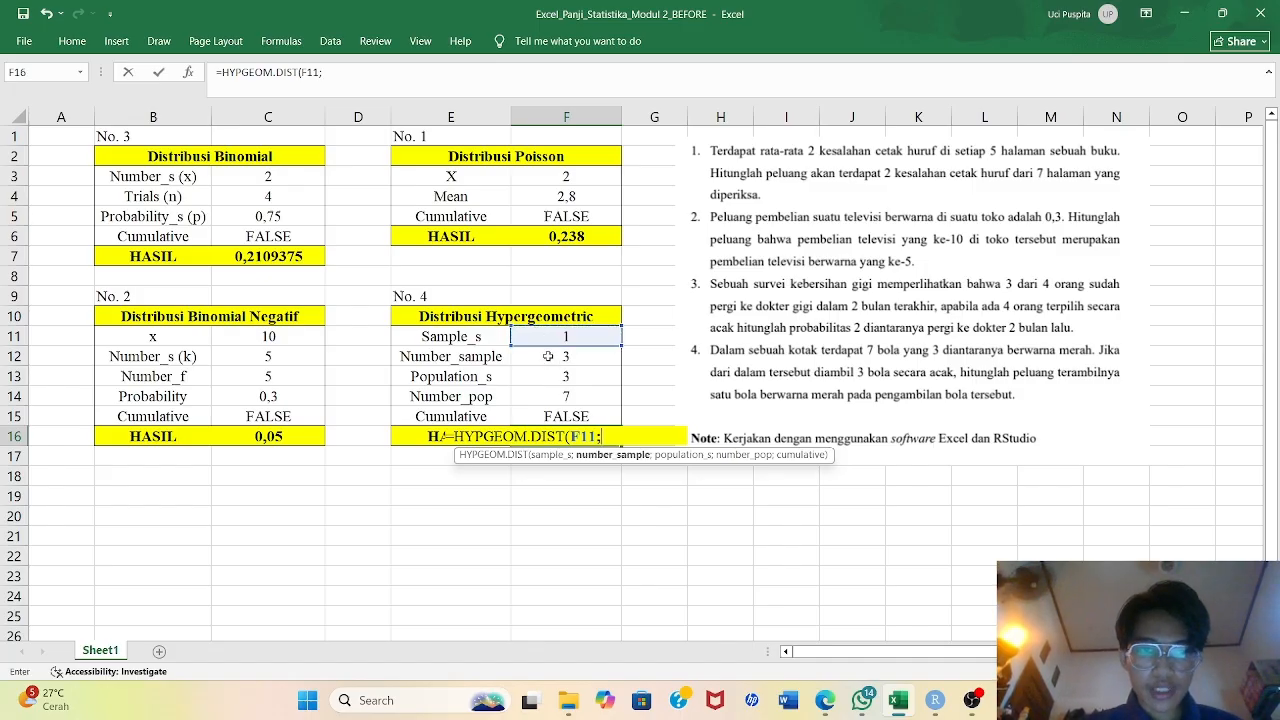
{"action": "left_click", "coordinate": [547, 358]}
{"action": "type", "text": ";"}
{"action": "left_click", "coordinate": [548, 377]}
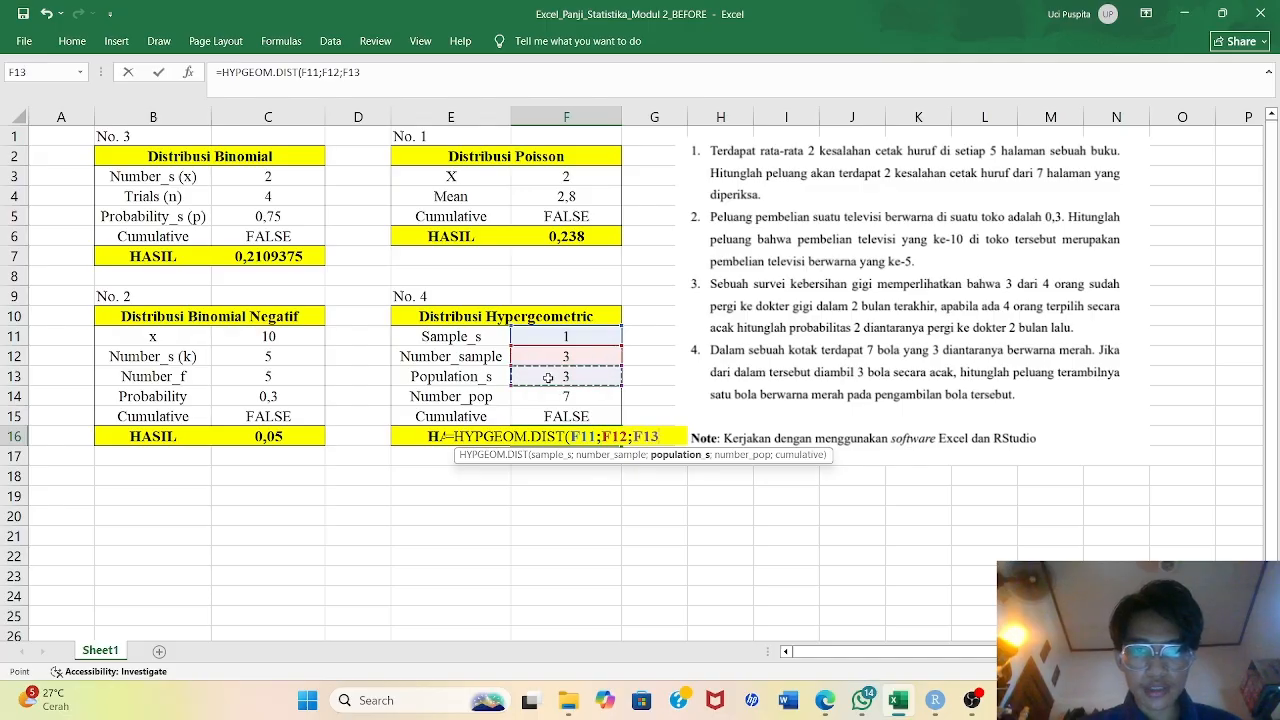
{"action": "type", "text": ";"}
{"action": "left_click", "coordinate": [548, 395]}
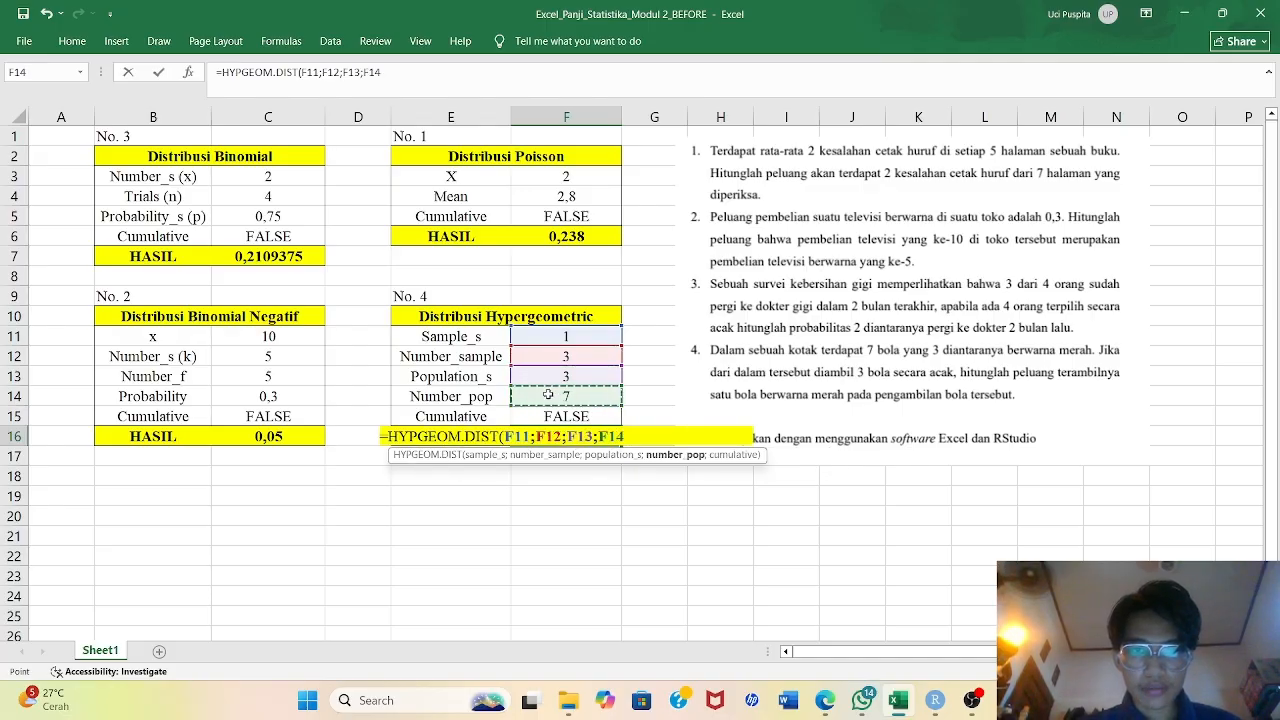
{"action": "type", "text": ";"}
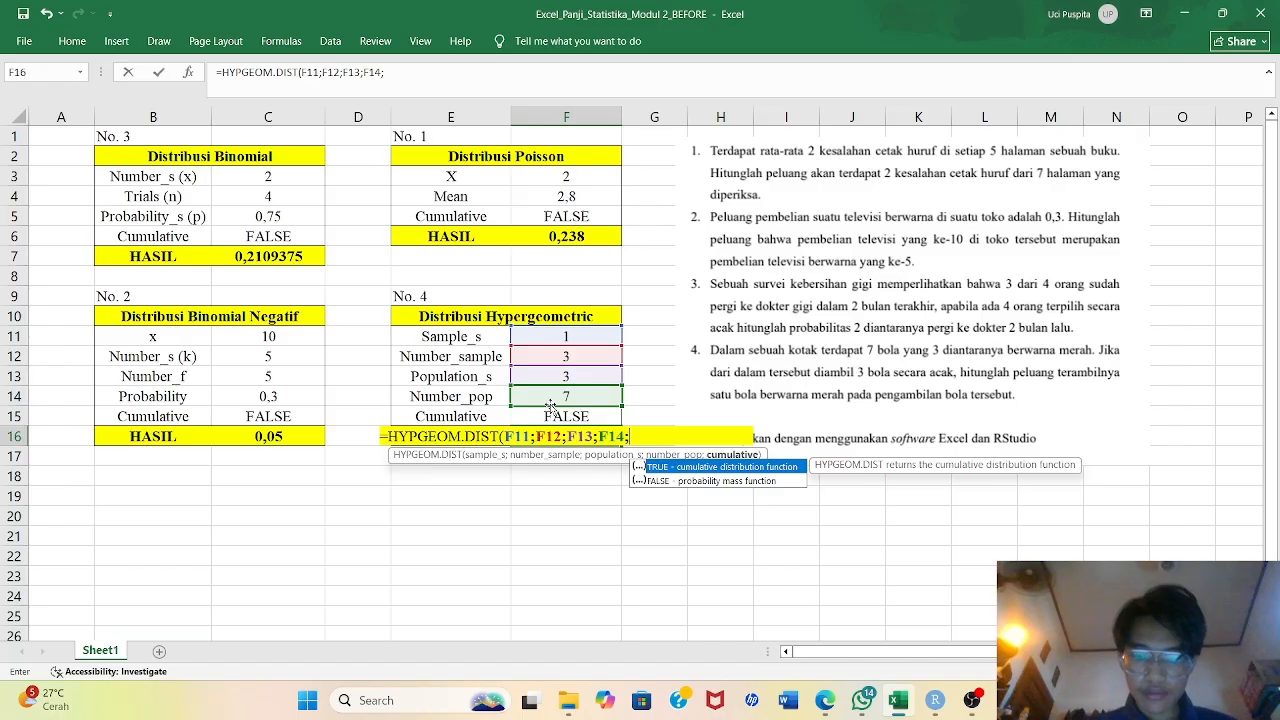
{"action": "key", "text": "Down"}
{"action": "key", "text": "Return"}
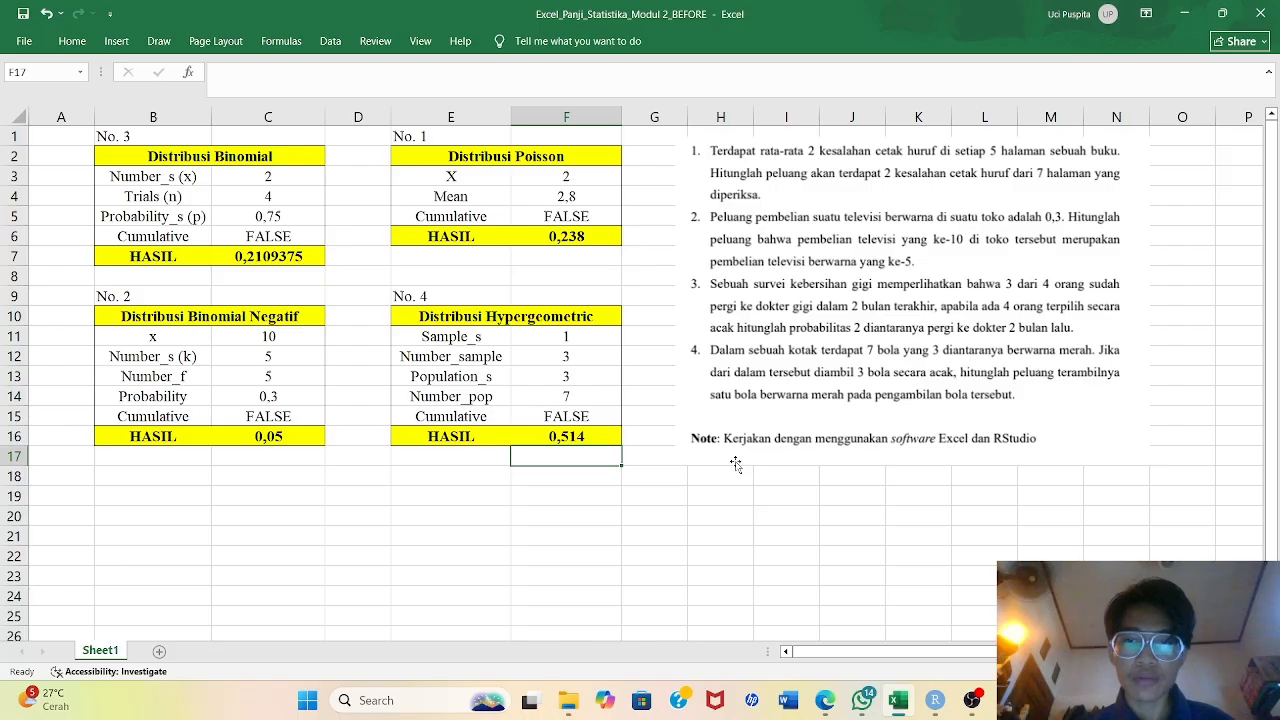
Switch to RStudio and write the comment #Install Package, install.packages("distr") and library(distr) in the empty script
{"action": "left_click", "coordinate": [936, 704]}
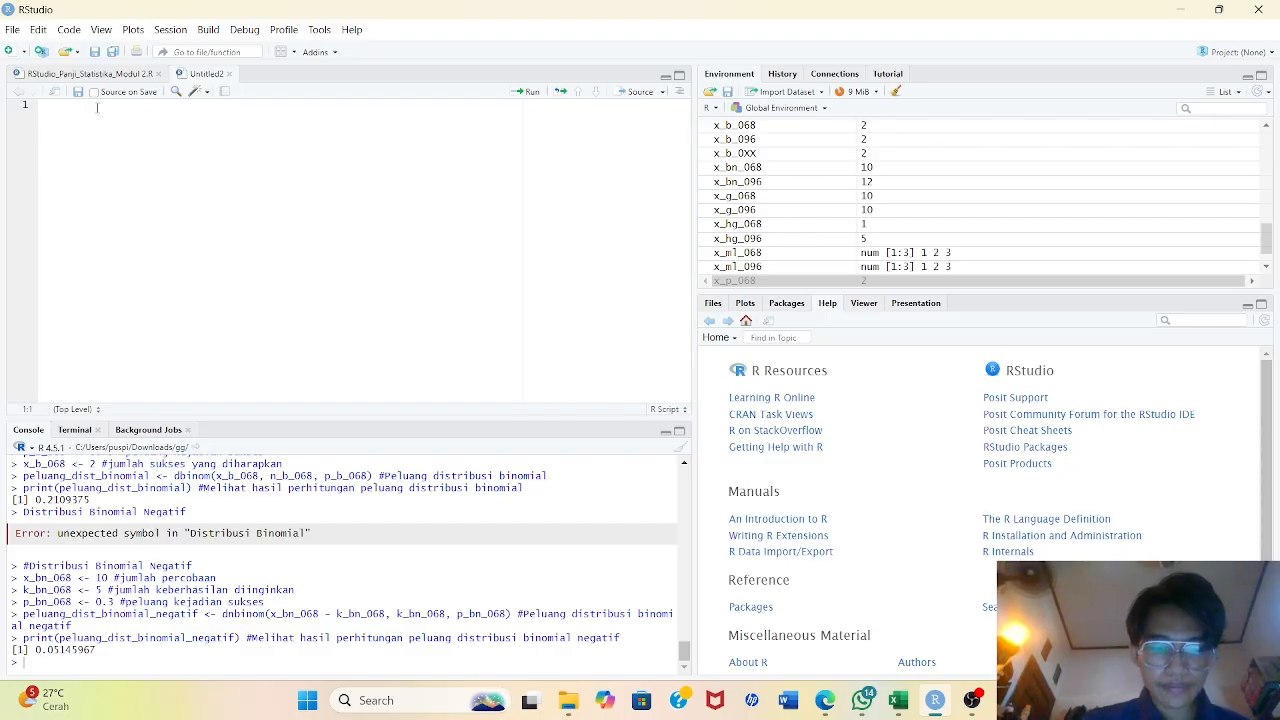
{"action": "type", "text": "#in"}
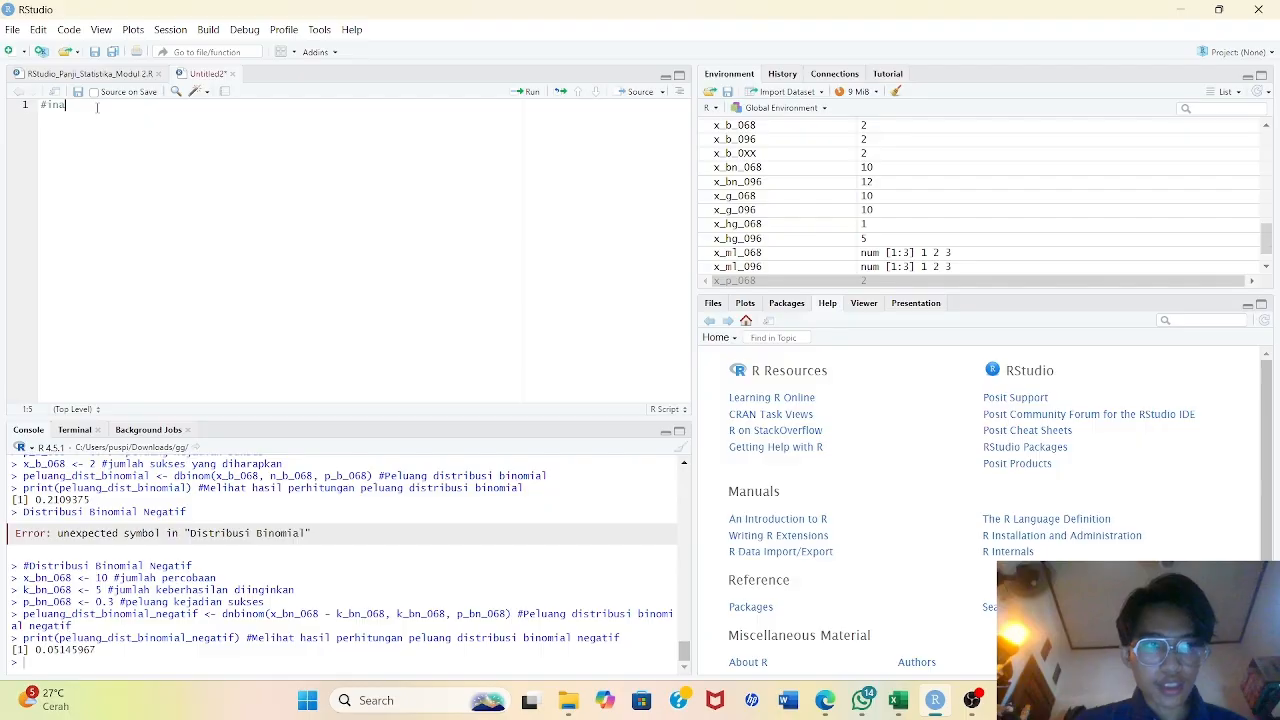
{"action": "type", "text": "stall Package"}
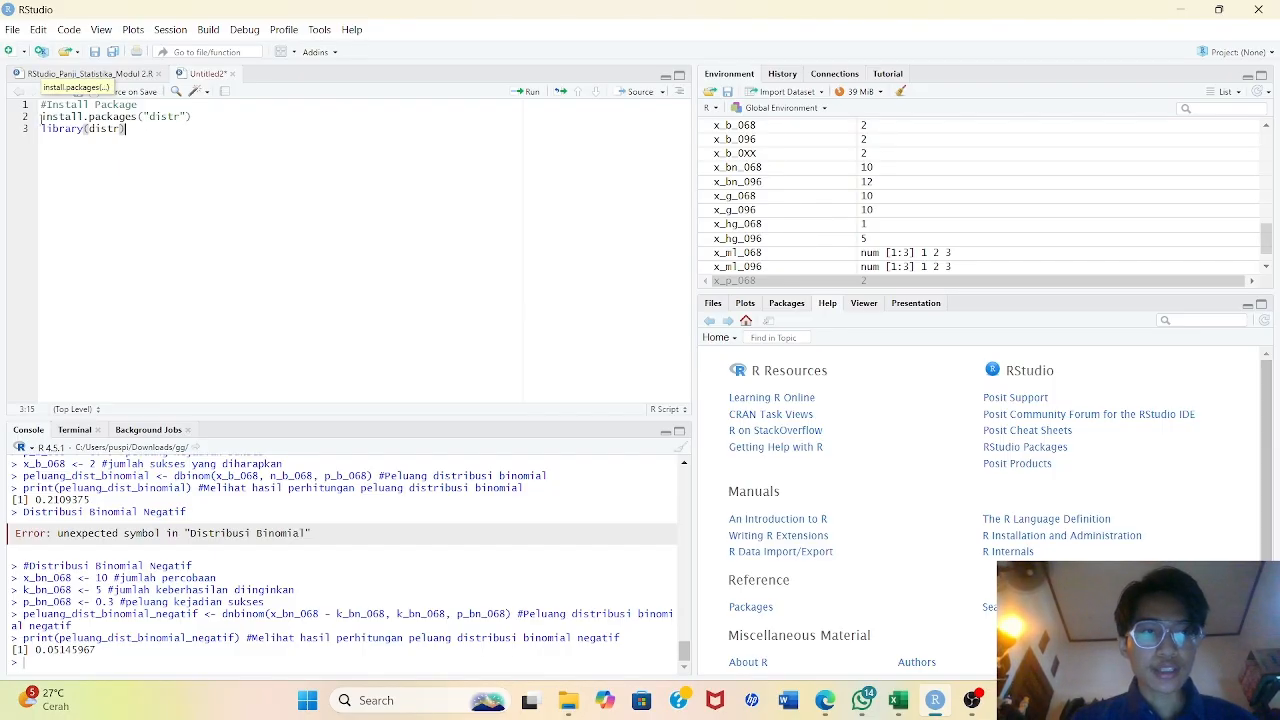
Run the distr package installation, allowing R to restart before installing, and load the package with library(distr)
{"action": "left_click_drag", "start_coordinate": [42, 104], "coordinate": [240, 113]}
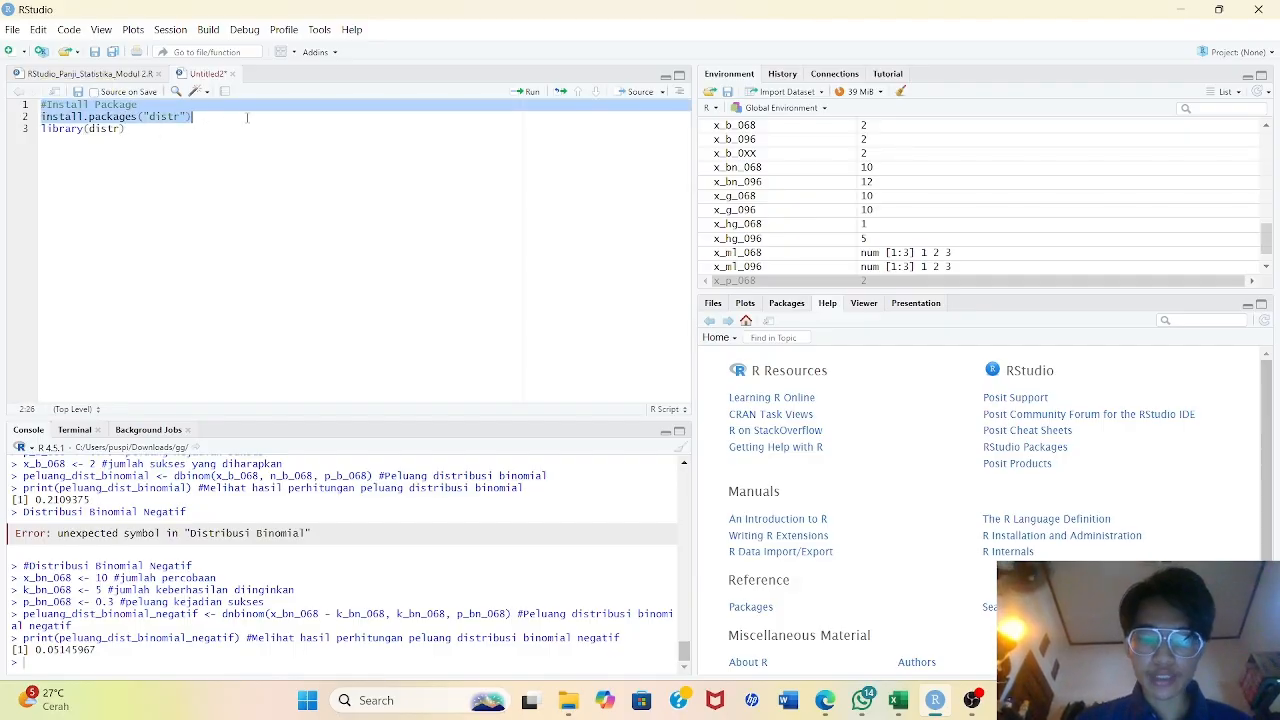
{"action": "key", "text": "ctrl+Return"}
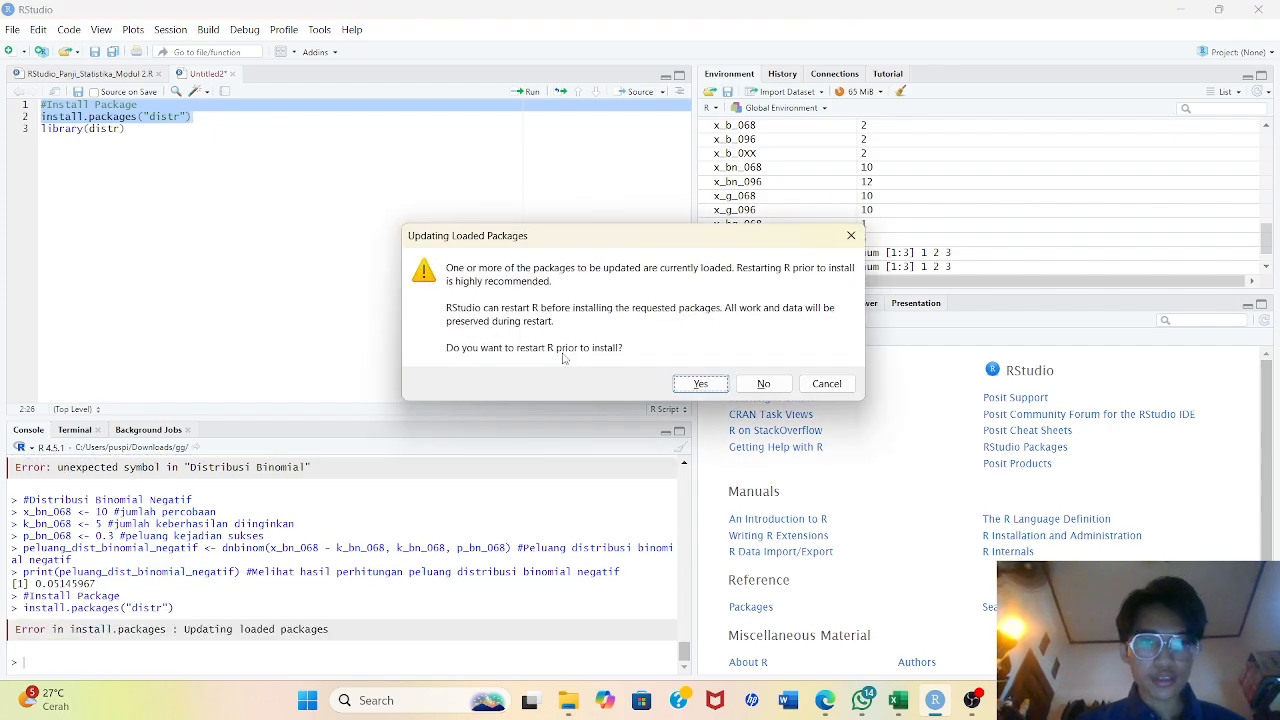
{"action": "left_click", "coordinate": [700, 384]}
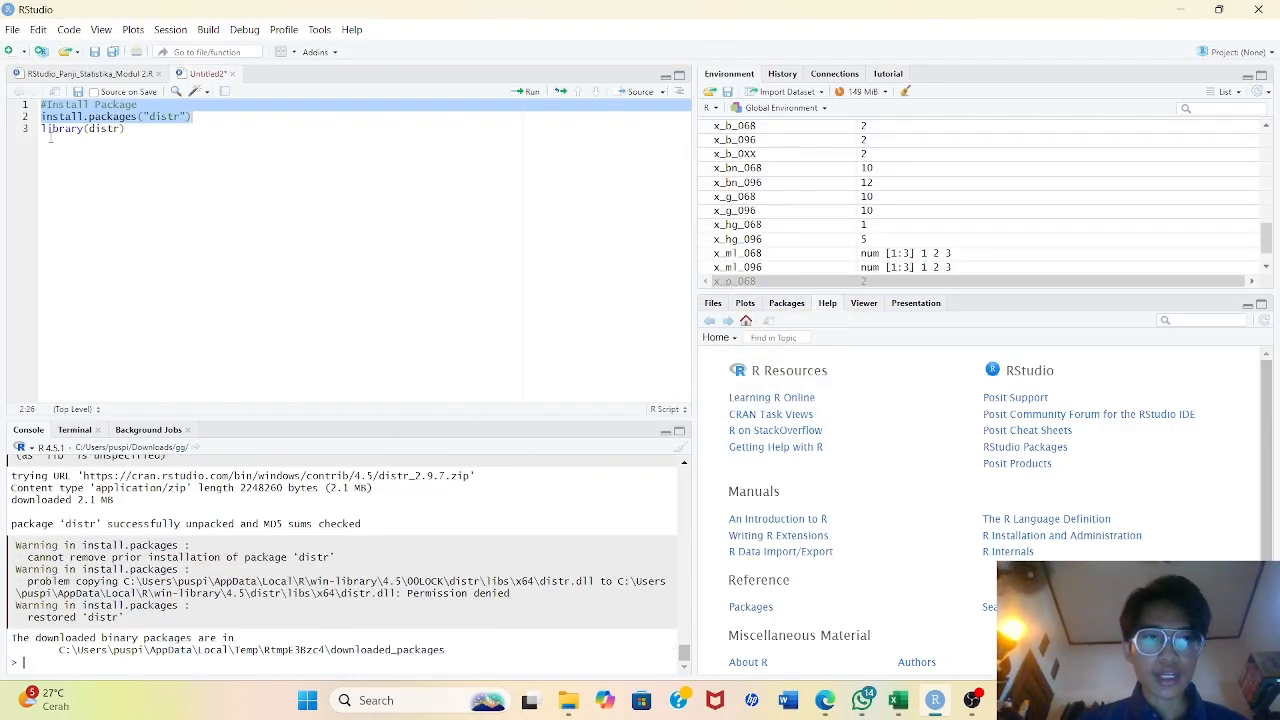
{"action": "left_click", "coordinate": [286, 164]}
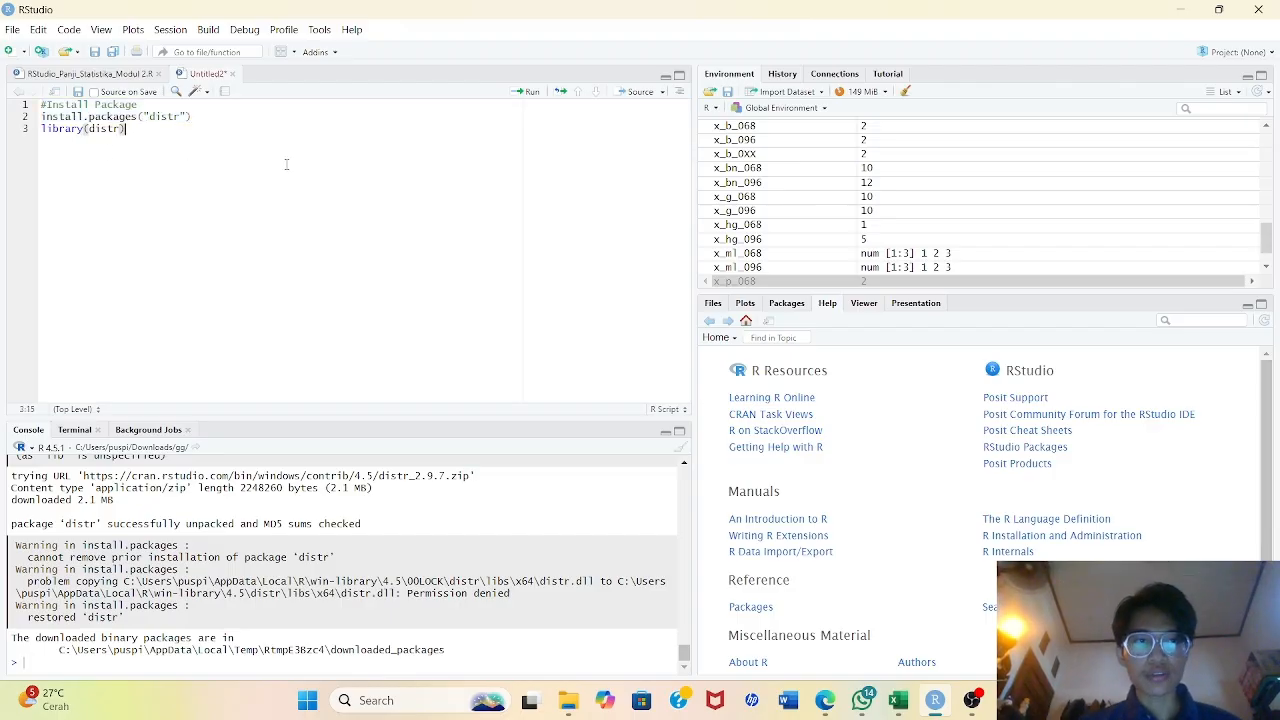
{"action": "left_click_drag", "start_coordinate": [40, 129], "coordinate": [150, 144]}
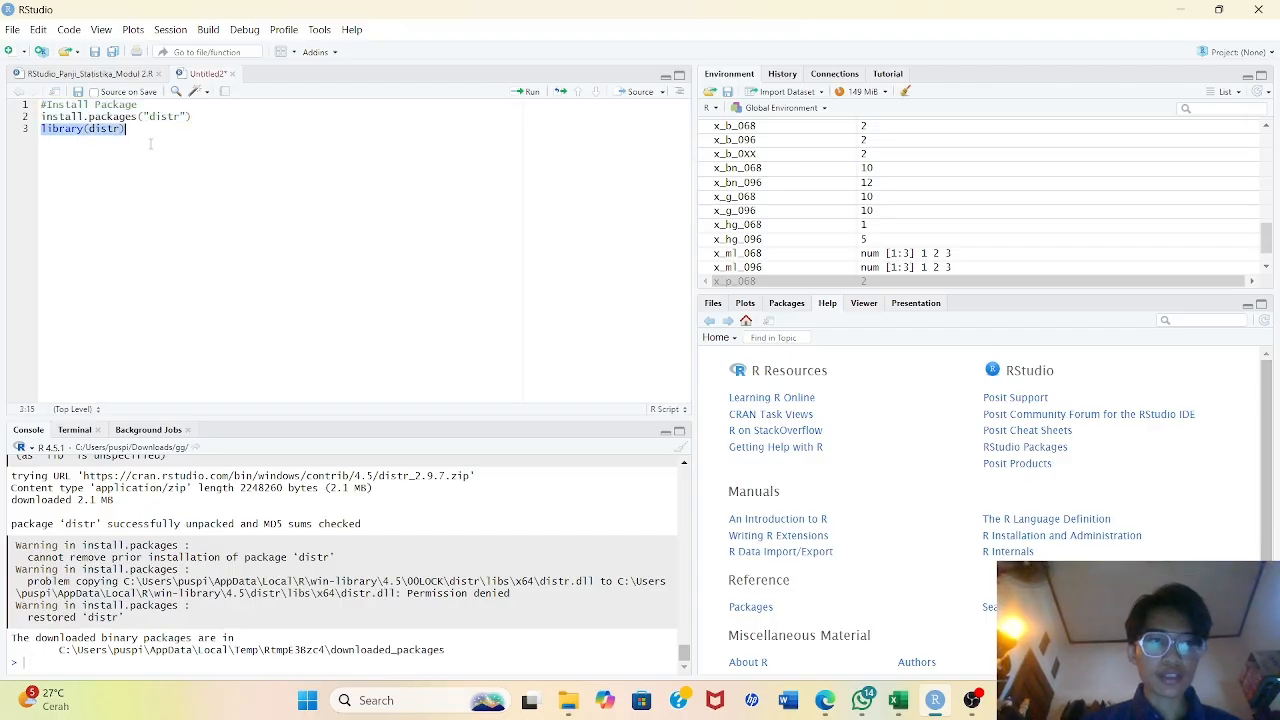
{"action": "key", "text": "ctrl+Return"}
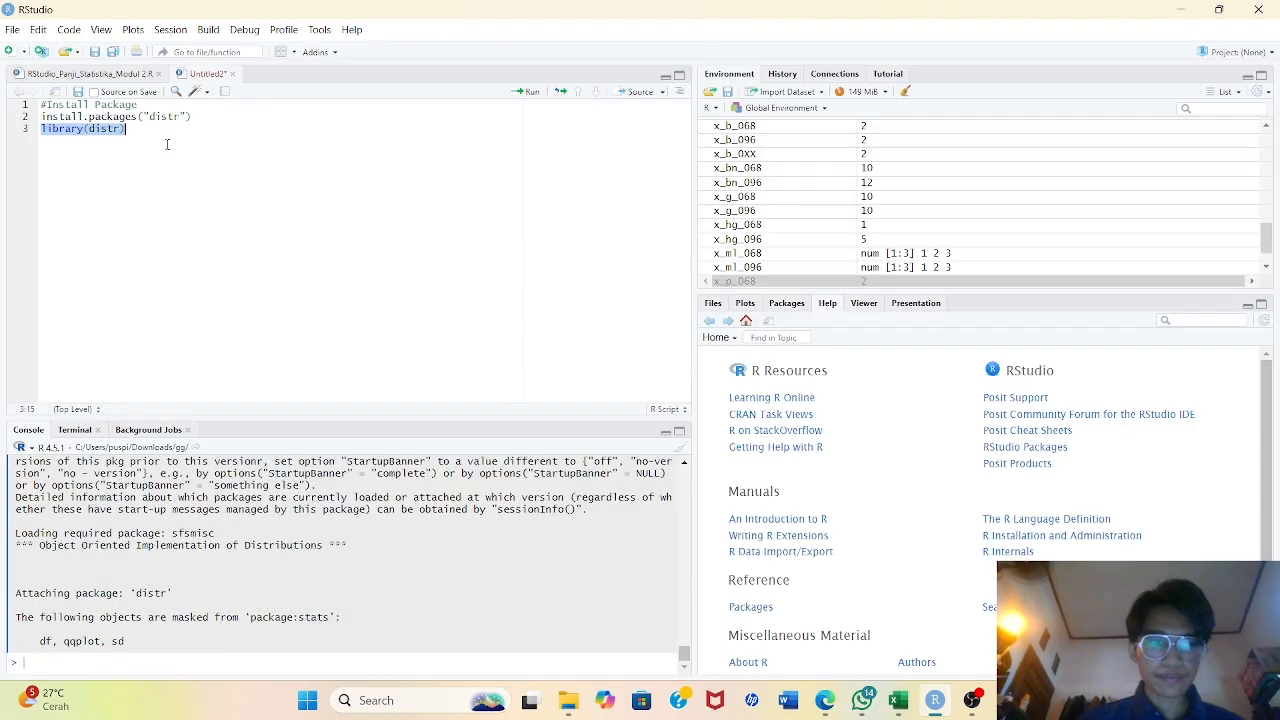
{"action": "left_click", "coordinate": [167, 144]}
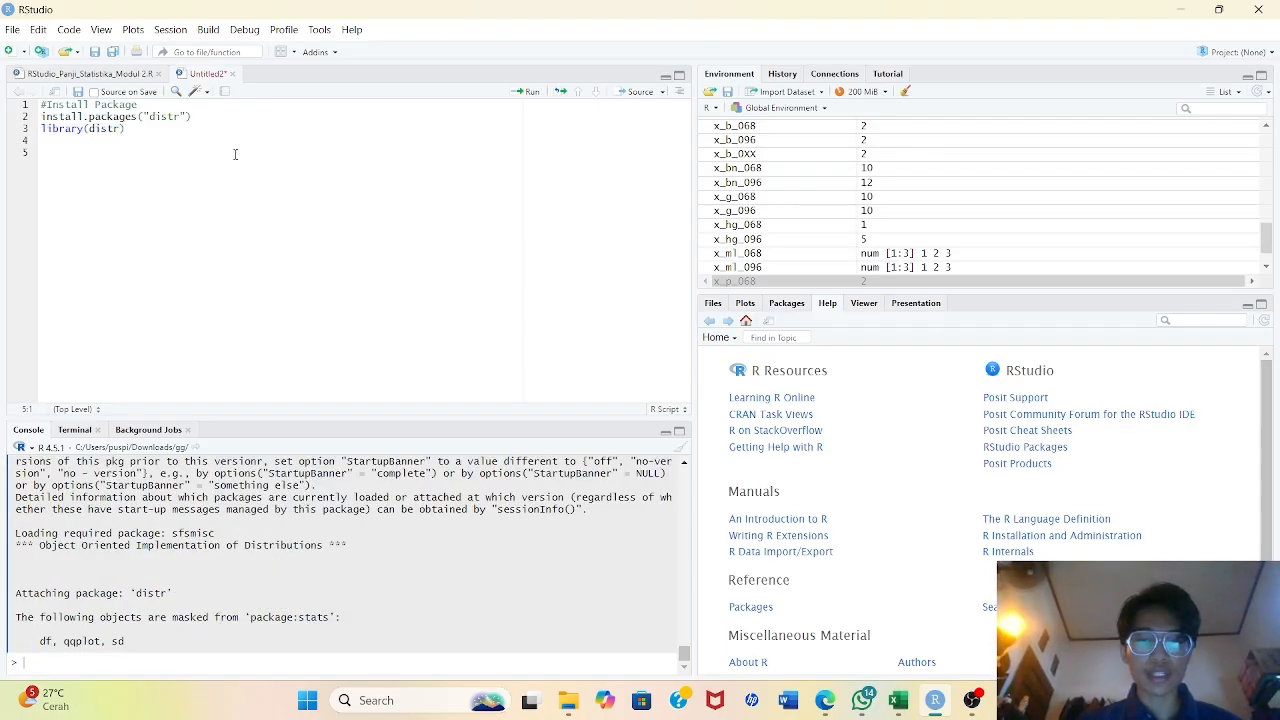
Add a #Distribusi Poisson block setting lamda_p_068 to 2.8 and x_p_068 to 2, storing dpois(x_p_068, lamda_p_068) in peluang_dist_poisson and printing it, with explanatory comments
{"action": "left_click", "coordinate": [898, 700]}
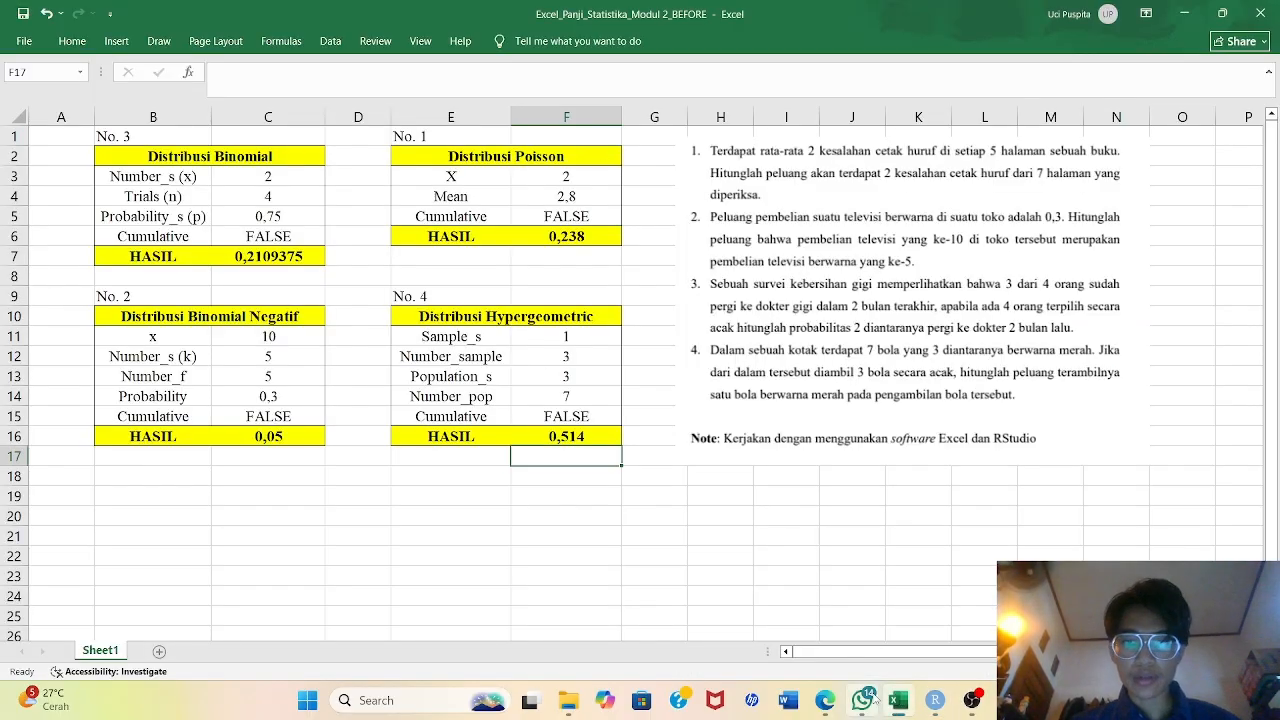
{"action": "left_click", "coordinate": [933, 705]}
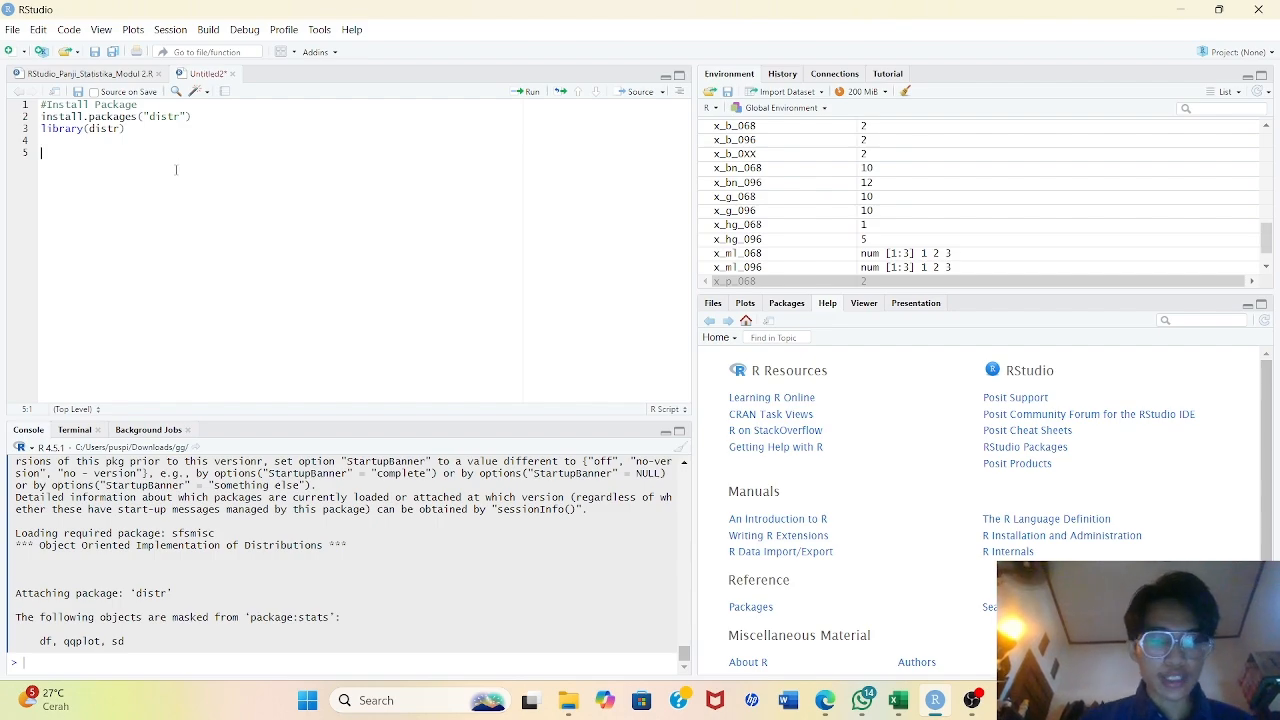
{"action": "type", "text": "#Distribusi Poisson lamda_p_068 <- 2.8 #rata-rata keberhasilan x_p_068 <- 2 #jumlah sukses dalam sampel peluang_dist_poisson <- dpois(x_p_068, lamda_p_068) #Peluang distribusi poisson print(peluang_dist_poisson) #Melihat hasil perhitungan peluang distribusi poisson"}
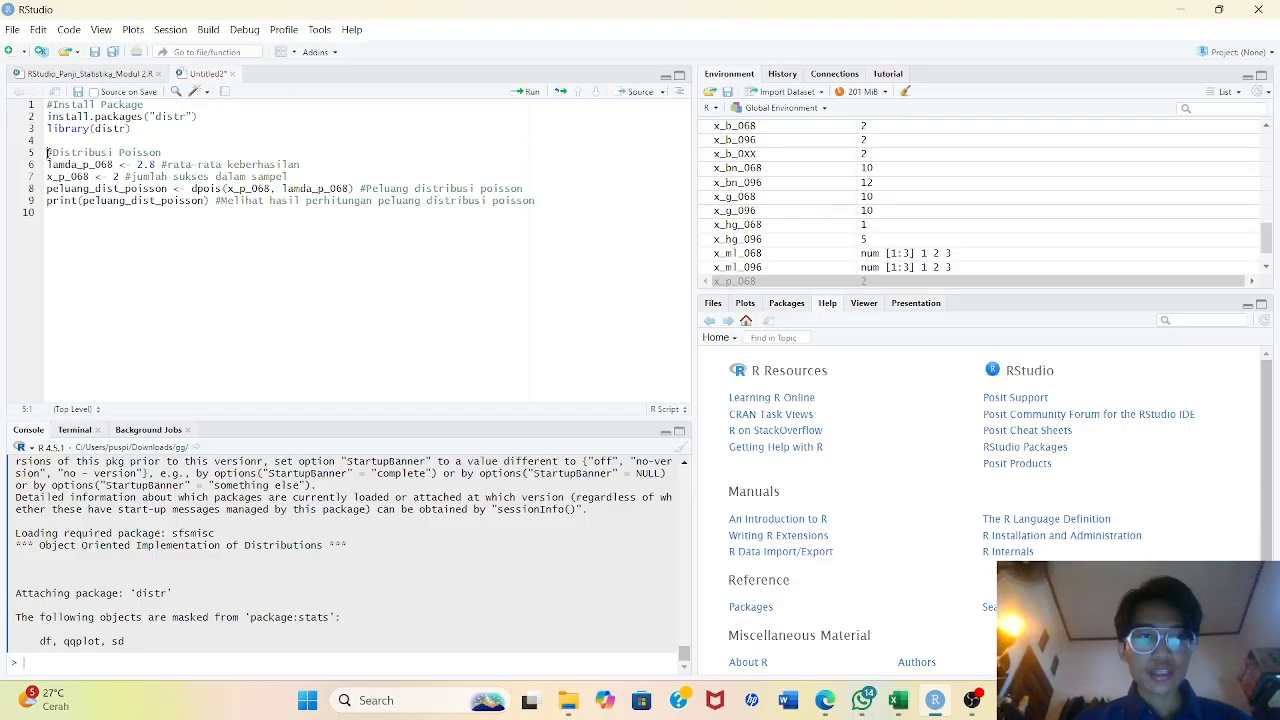
{"action": "left_click_drag", "start_coordinate": [47, 152], "coordinate": [341, 215]}
{"action": "left_click", "coordinate": [411, 213]}
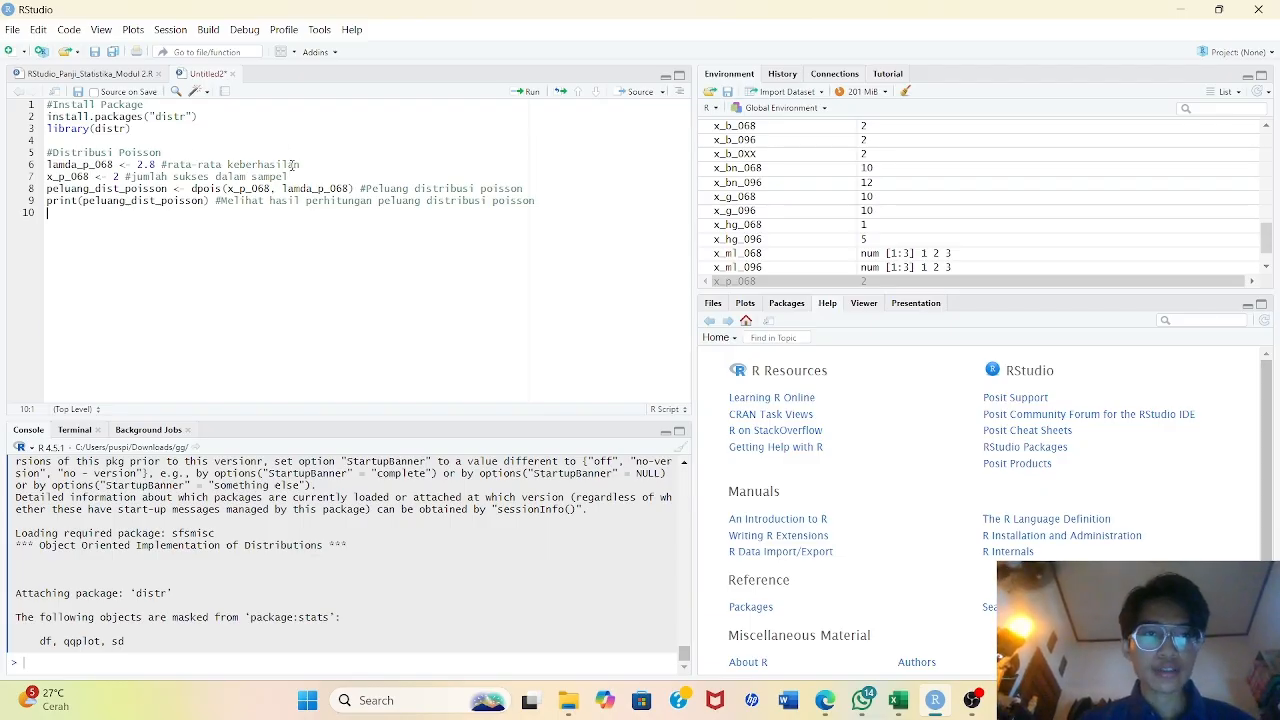
{"action": "left_click", "coordinate": [296, 165]}
{"action": "type", "text": "2 hal"}
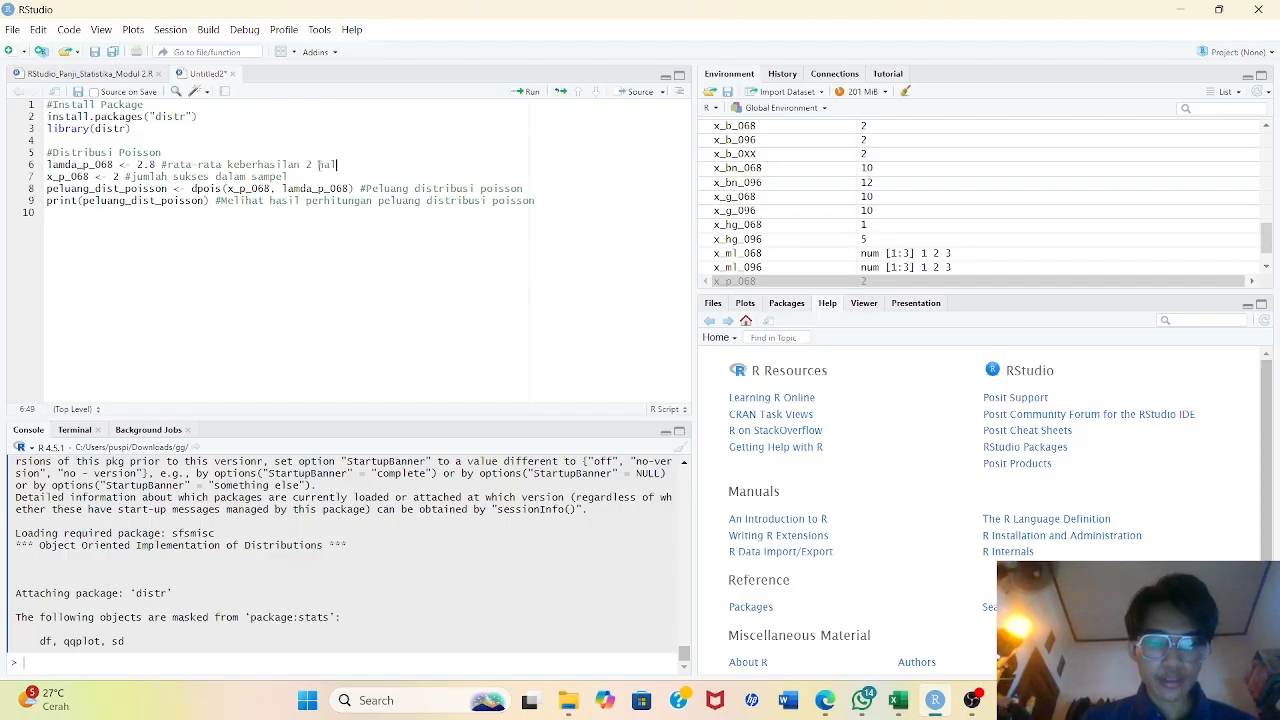
{"action": "type", "text": "aman"}
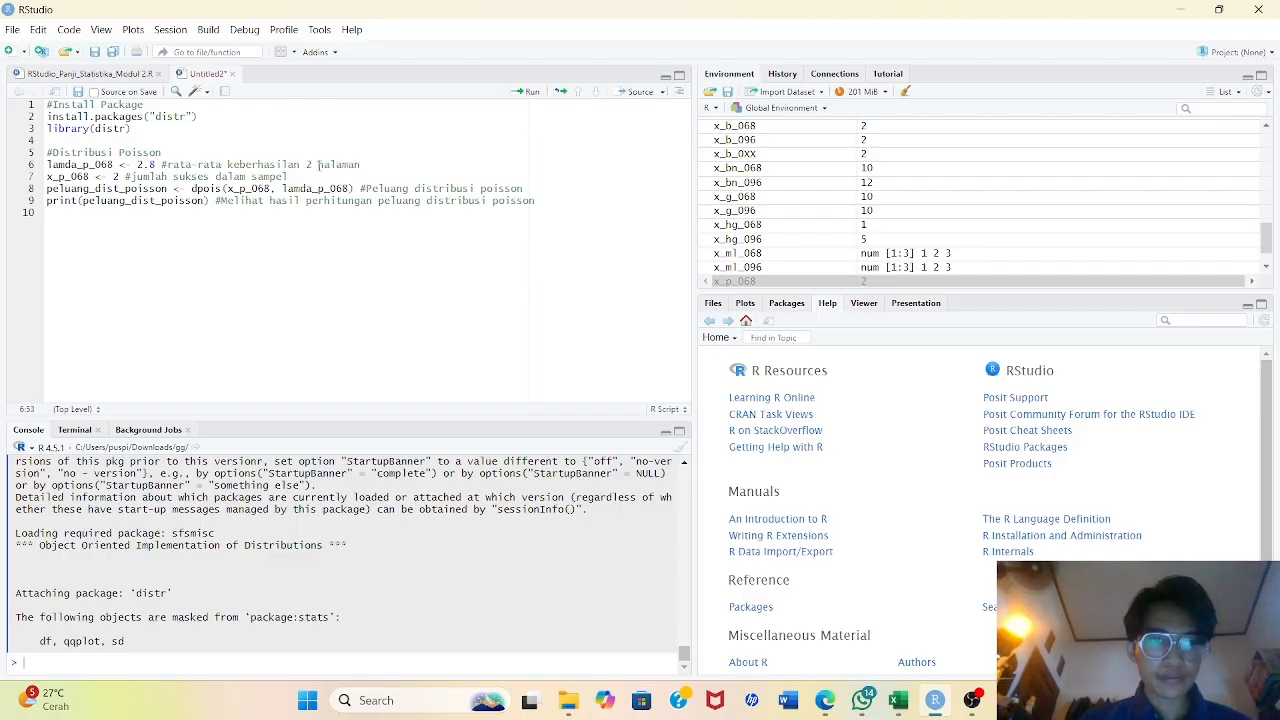
{"action": "key", "text": "BackSpace"}
{"action": "key", "text": "BackSpace"}
{"action": "key", "text": "BackSpace"}
{"action": "key", "text": "BackSpace"}
{"action": "key", "text": "BackSpace"}
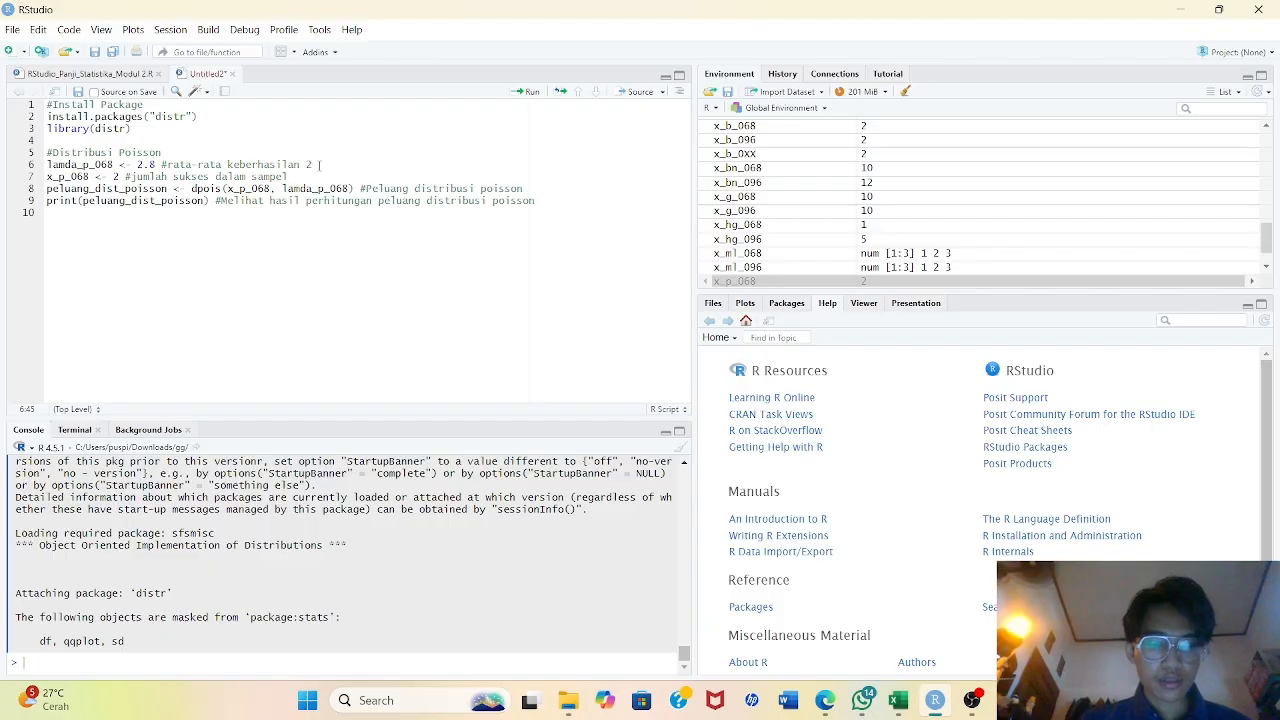
{"action": "key", "text": "BackSpace"}
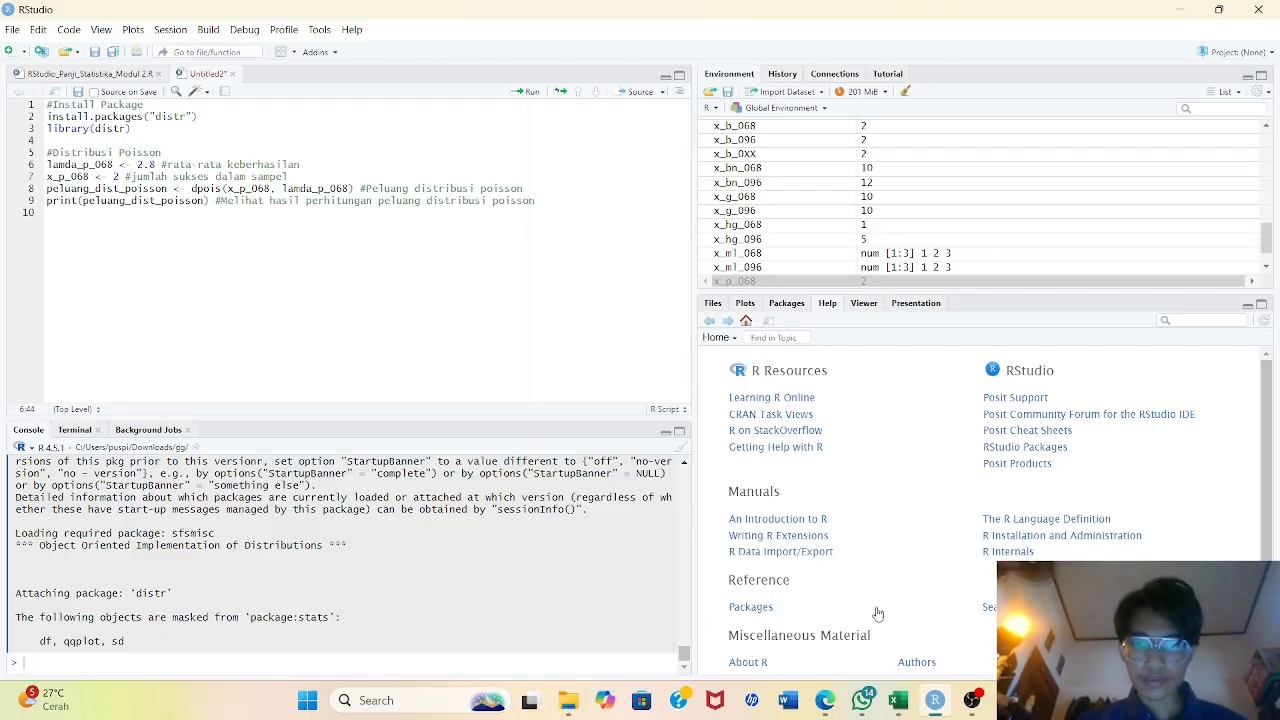
Check exercise 1 in the Excel worksheet and extend the lamda_p_068 comment in RStudio with "kesalahan cetak huruf"
{"action": "left_click", "coordinate": [899, 699]}
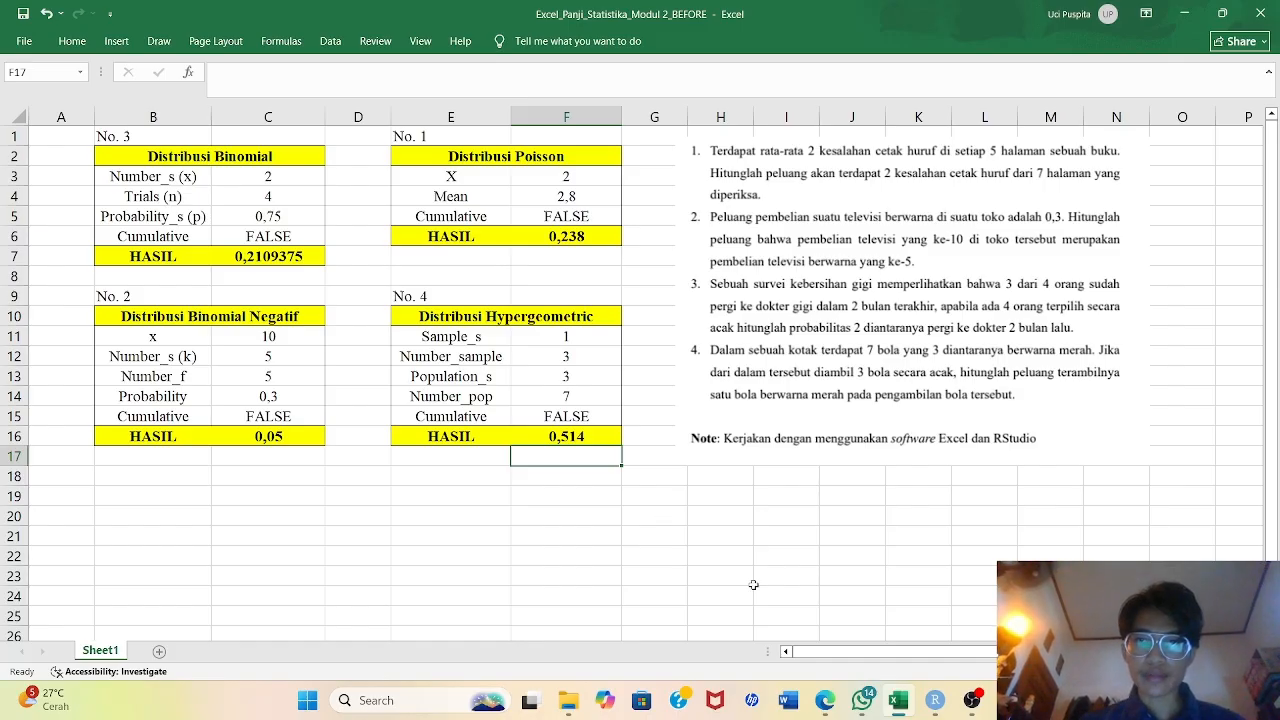
{"action": "key", "text": "super+Tab"}
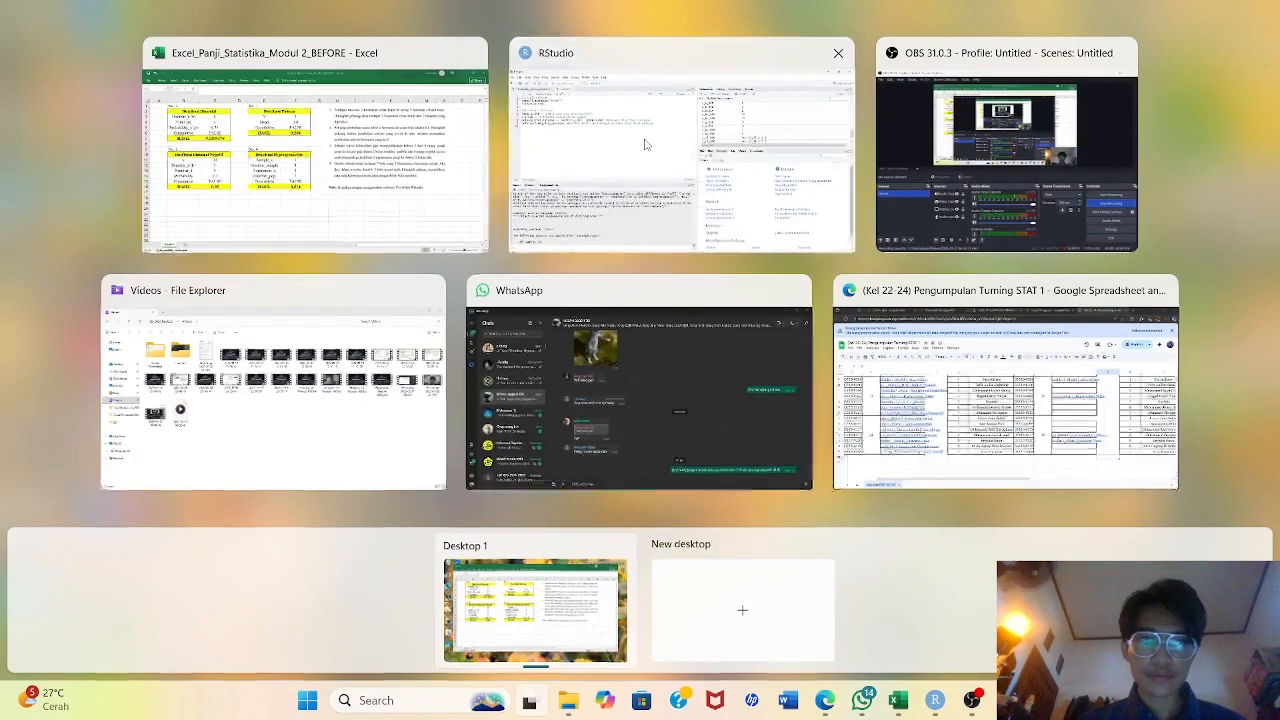
{"action": "left_click", "coordinate": [643, 137]}
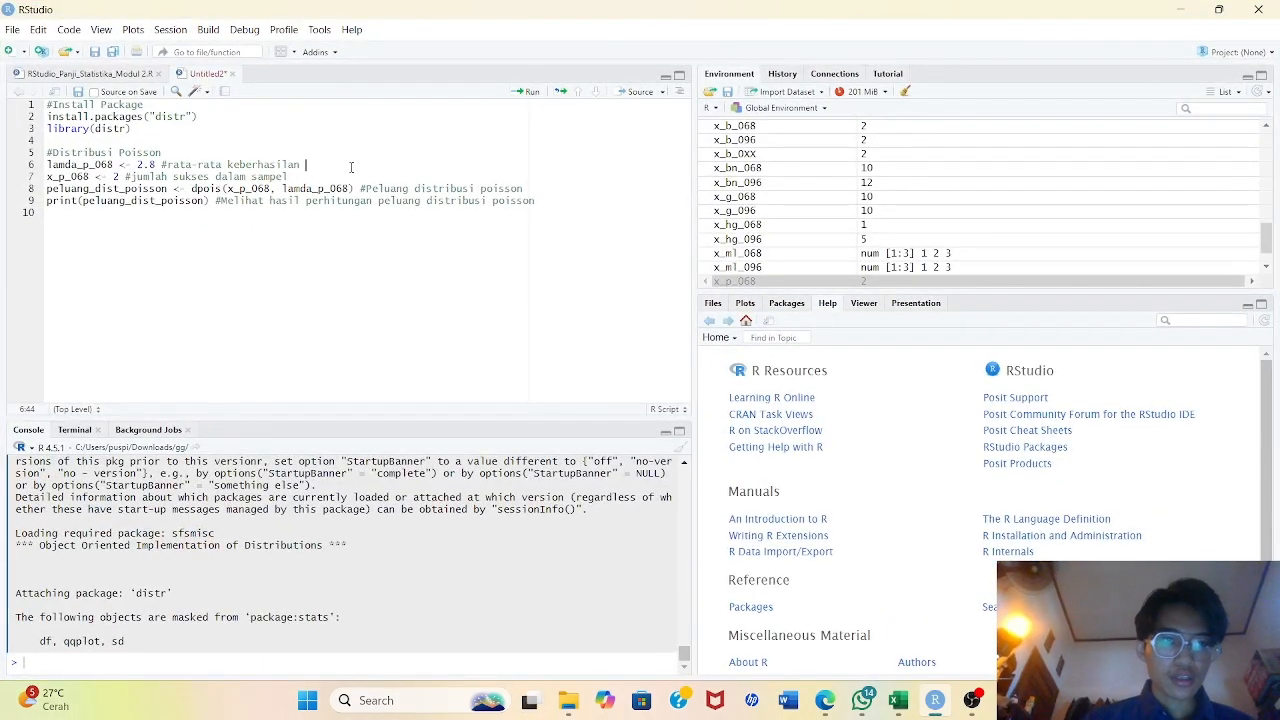
{"action": "type", "text": "kesa"}
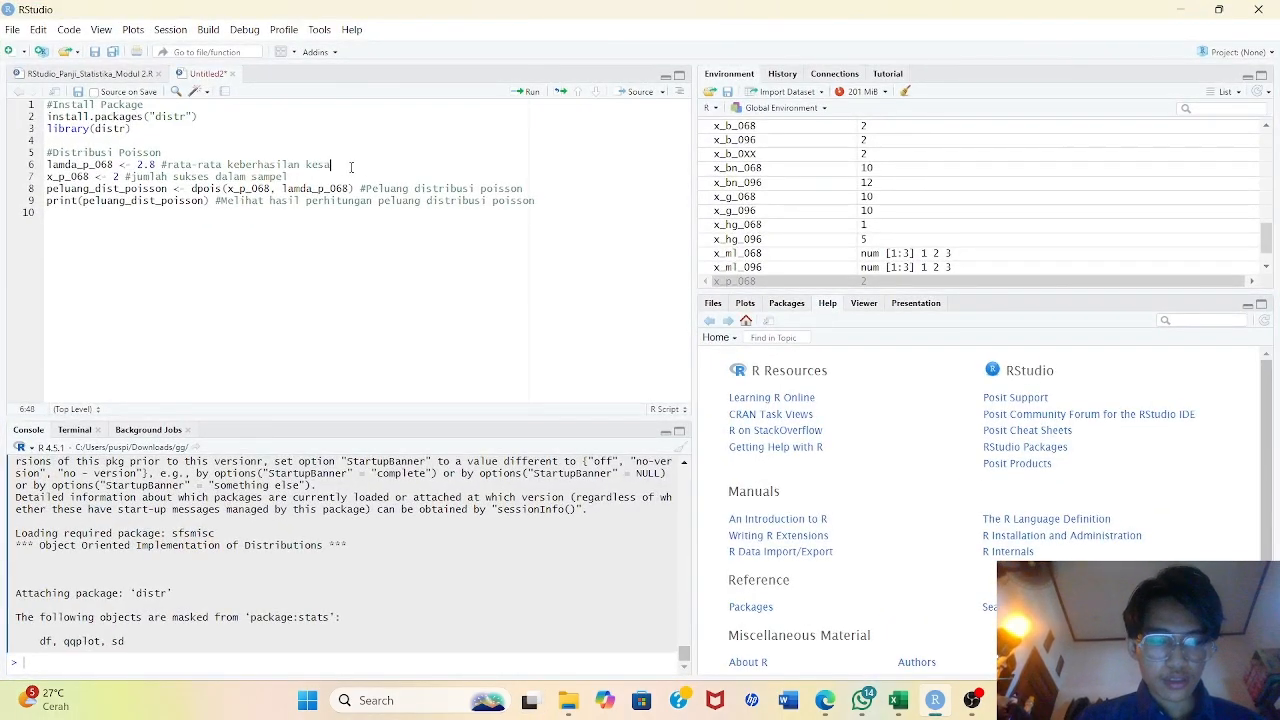
{"action": "type", "text": "lahan cetak hru"}
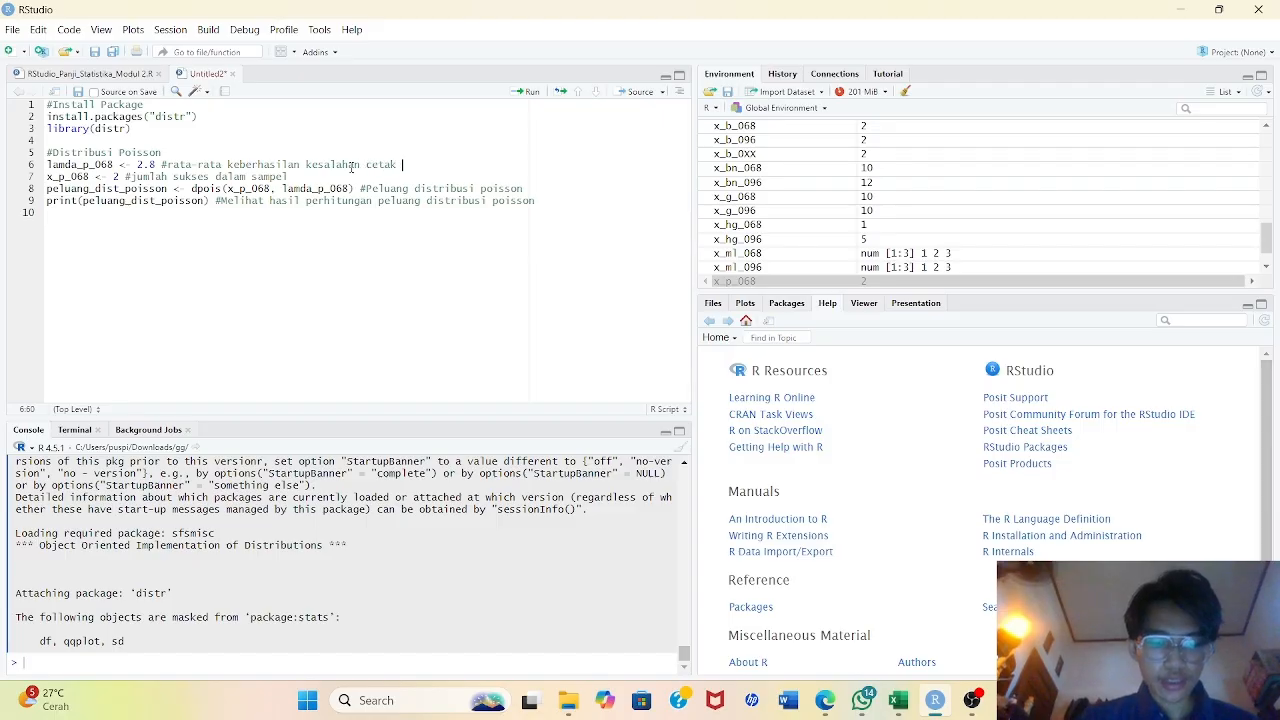
{"action": "key", "text": "BackSpace"}
{"action": "key", "text": "BackSpace"}
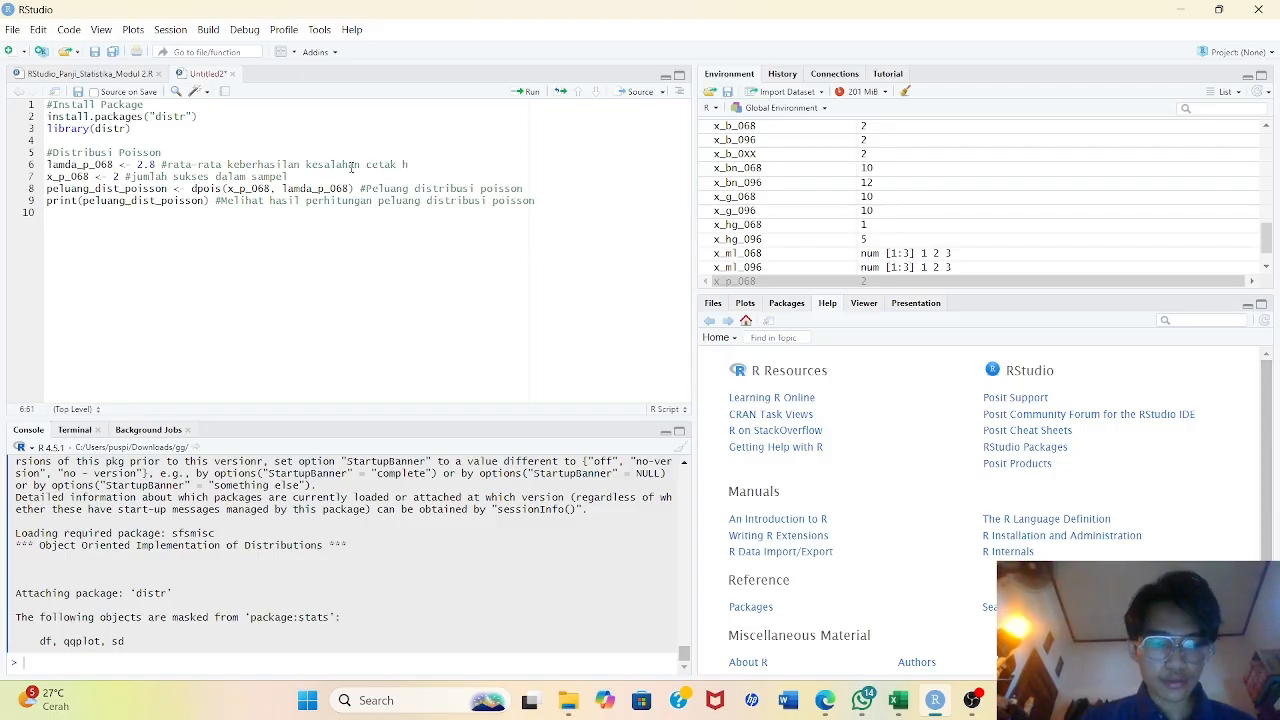
{"action": "type", "text": "uruk"}
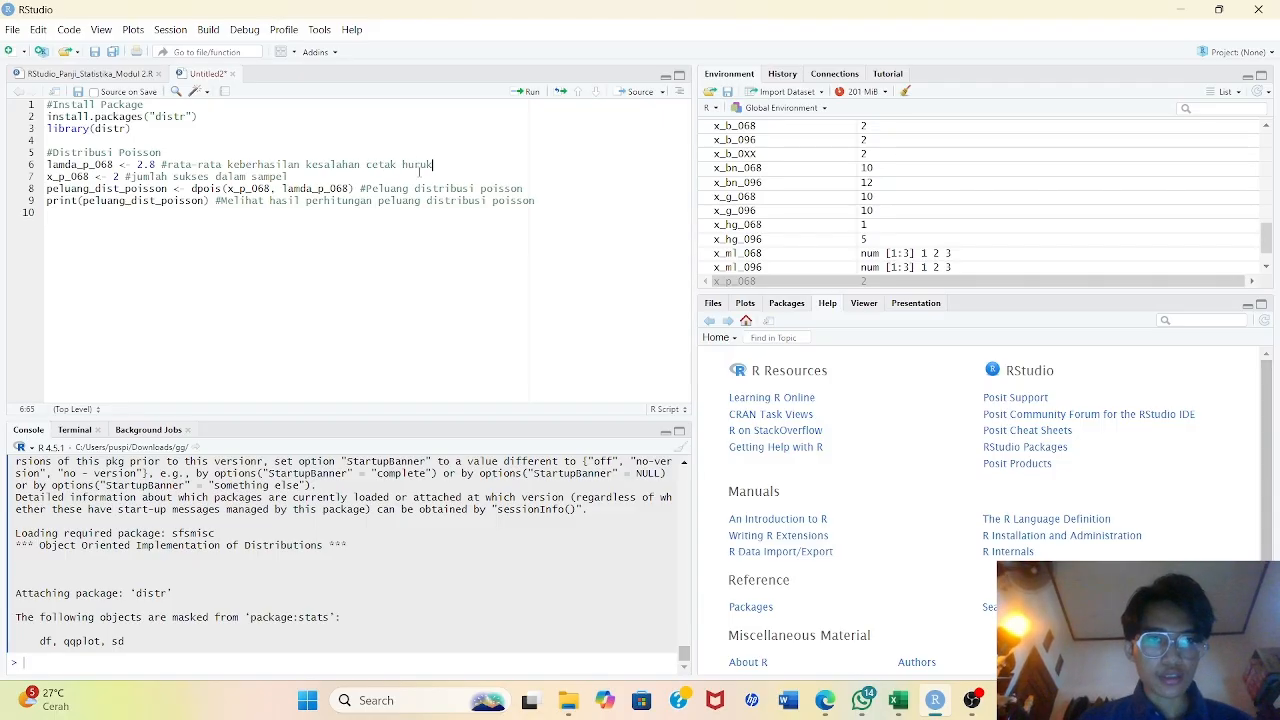
{"action": "key", "text": "BackSpace"}
{"action": "type", "text": "f"}
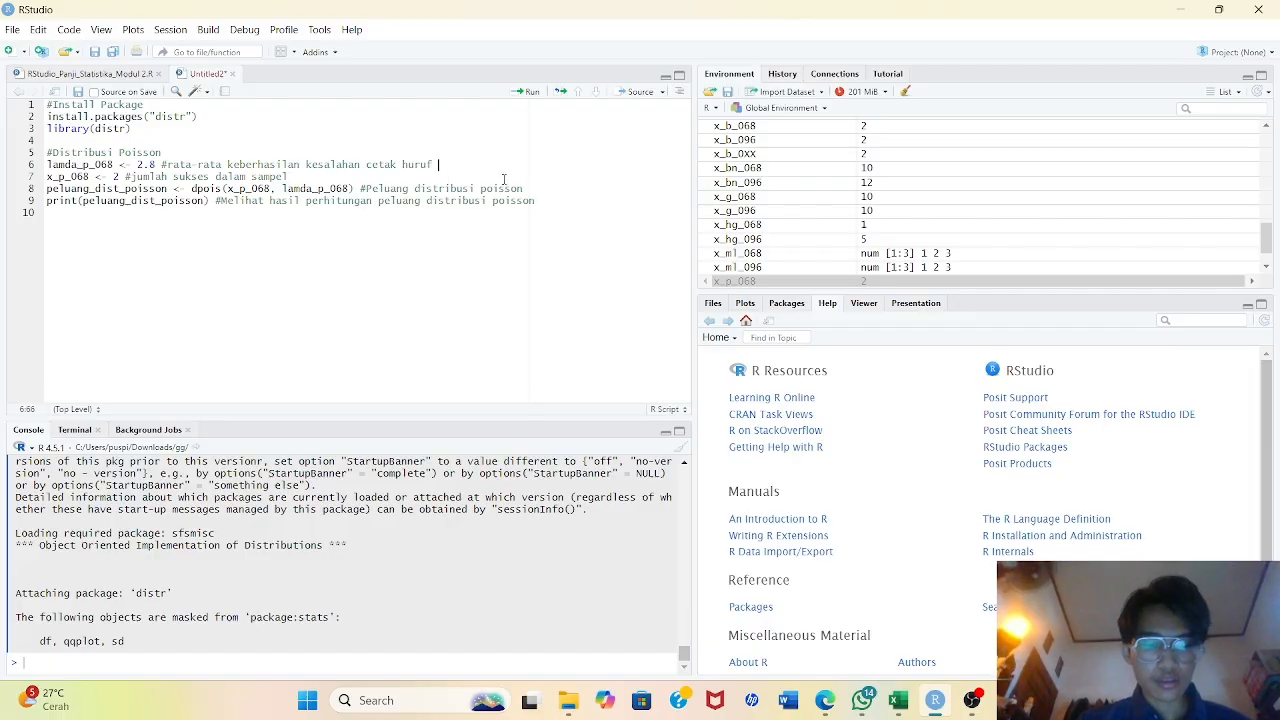
{"action": "type", "text": "tiap"}
{"action": "key", "text": "BackSpace"}
{"action": "key", "text": "BackSpace"}
{"action": "key", "text": "BackSpace"}
{"action": "key", "text": "BackSpace"}
{"action": "key", "text": "BackSpace"}
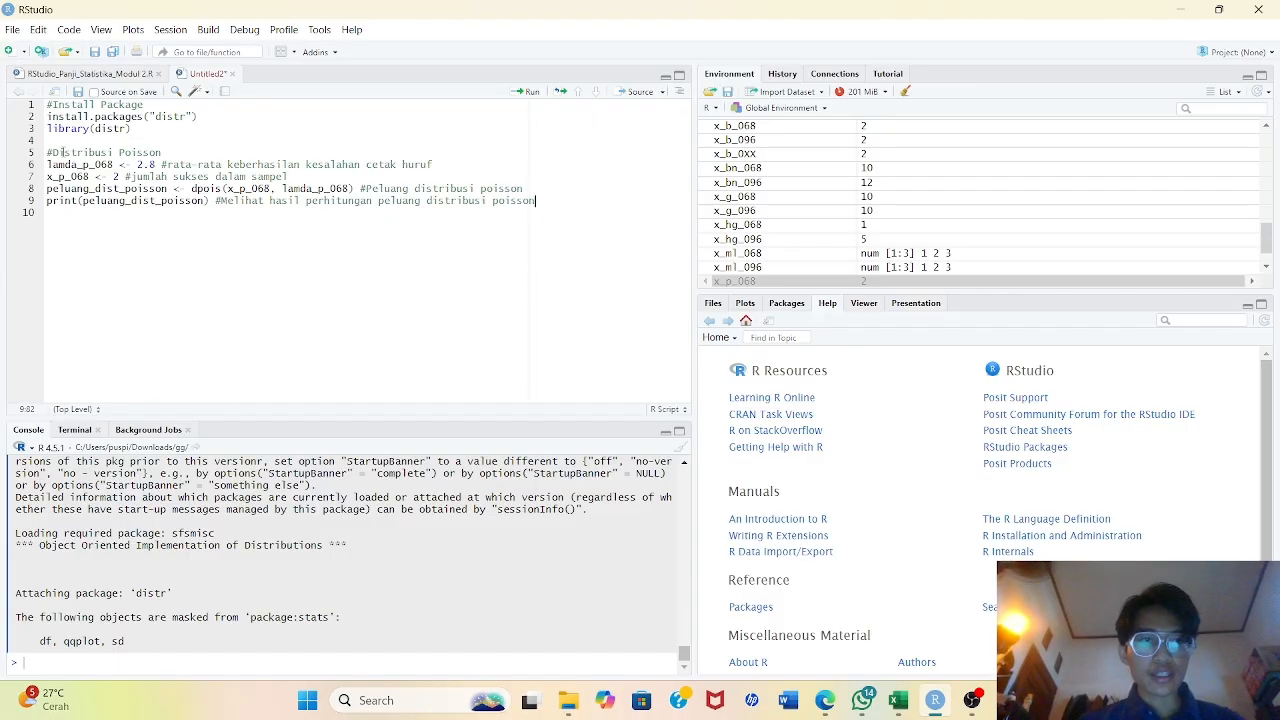
Run the #Distribusi Poisson block and compare the printed probability with the Poisson HASIL cell in the Excel worksheet
{"action": "left_click_drag", "start_coordinate": [47, 152], "coordinate": [628, 201]}
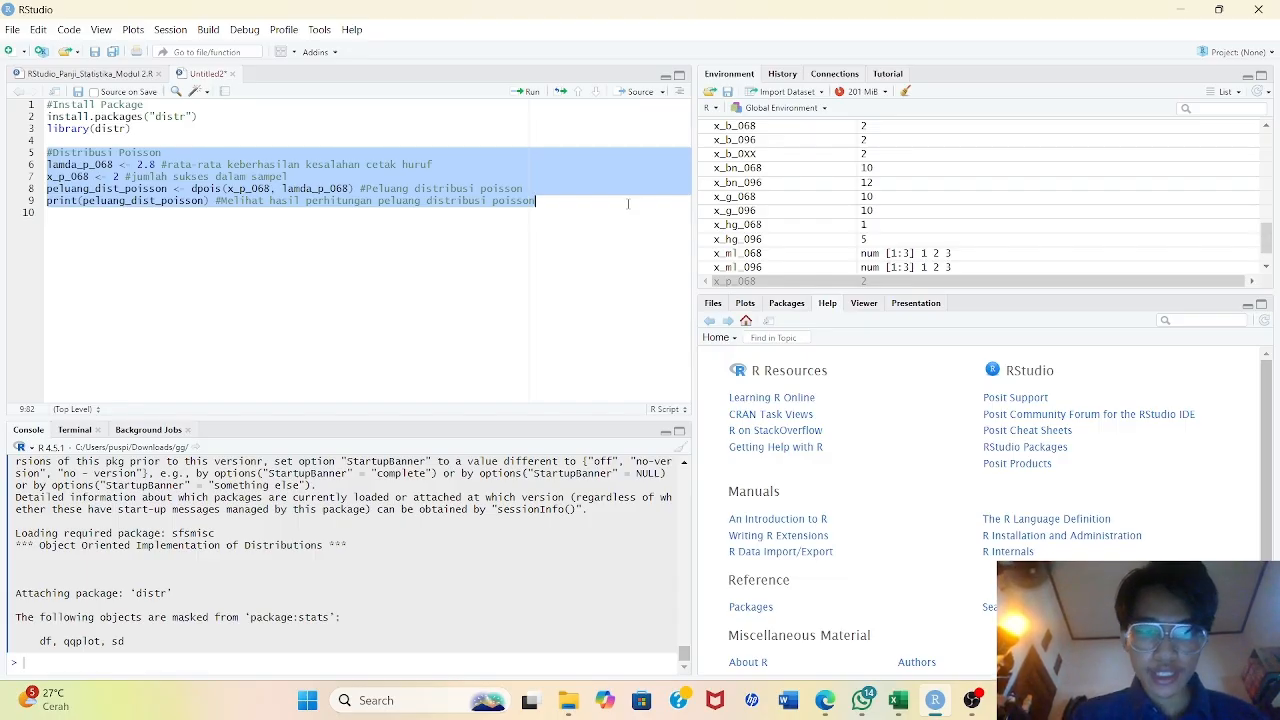
{"action": "key", "text": "ctrl+Return"}
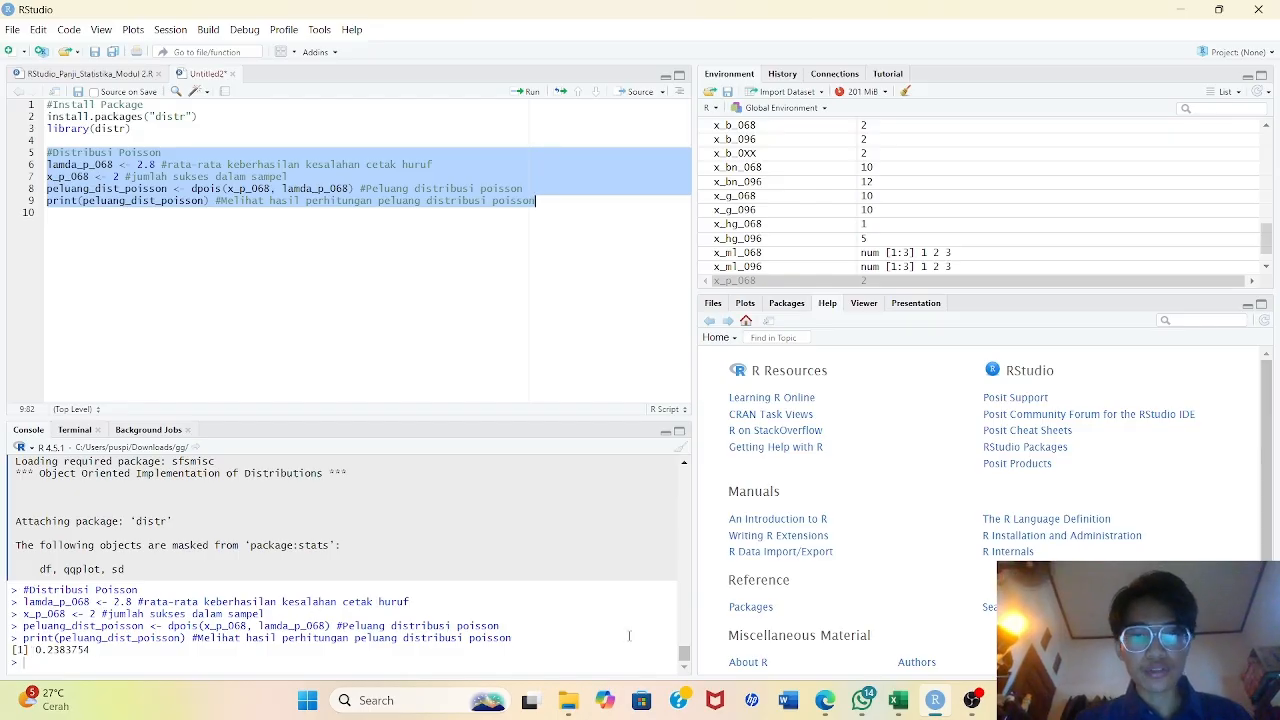
{"action": "left_click", "coordinate": [898, 702]}
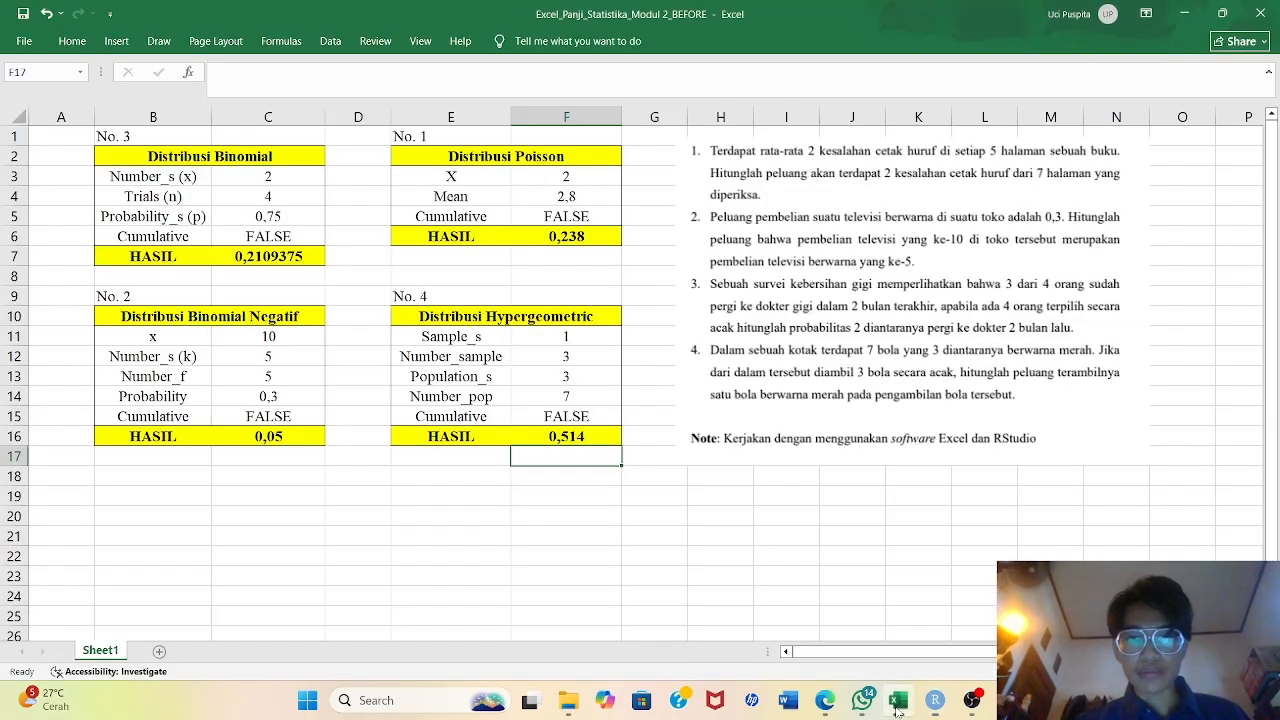
{"action": "left_click", "coordinate": [599, 238]}
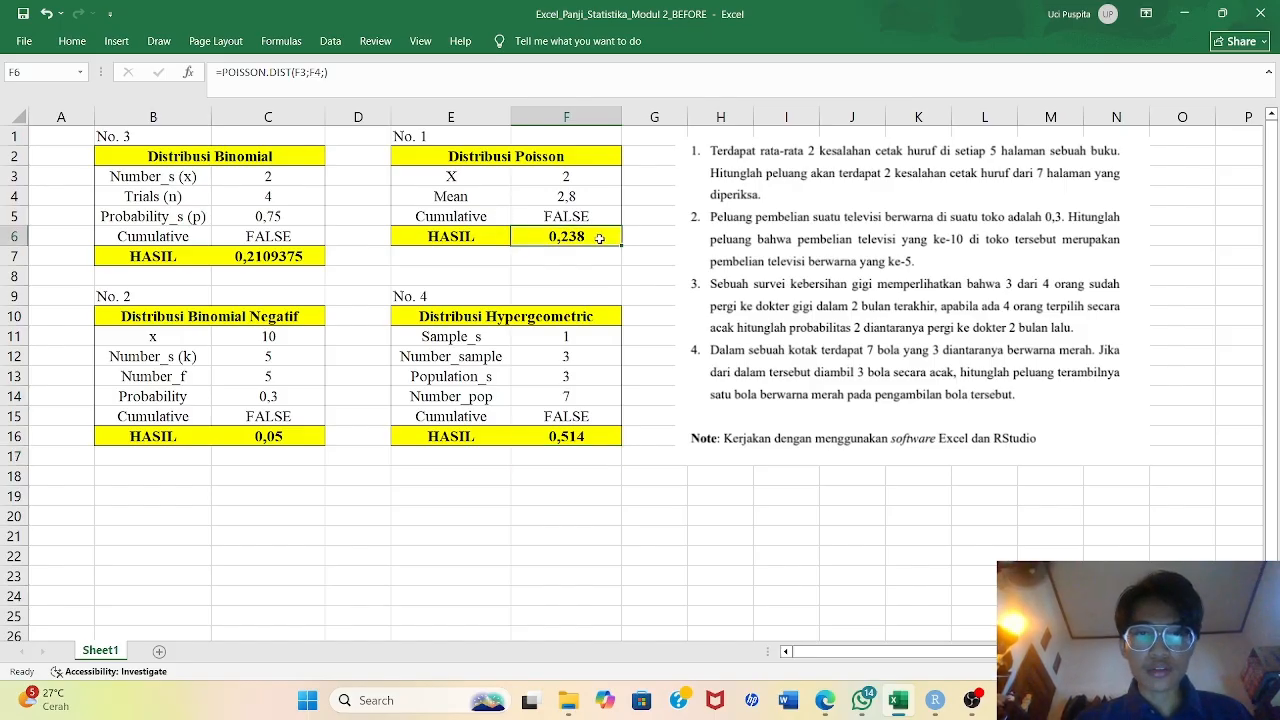
In RStudio, add a commented #Distribusi Binomial Negatif block with x_bn_068=10, k_bn_068=5, p_bn_068=0.3, storing dnbinom(x_bn_068 - k_bn_068, k_bn_068, p_bn_068) in peluang_dist_binomial_negatif and printing it
{"action": "left_click", "coordinate": [928, 705]}
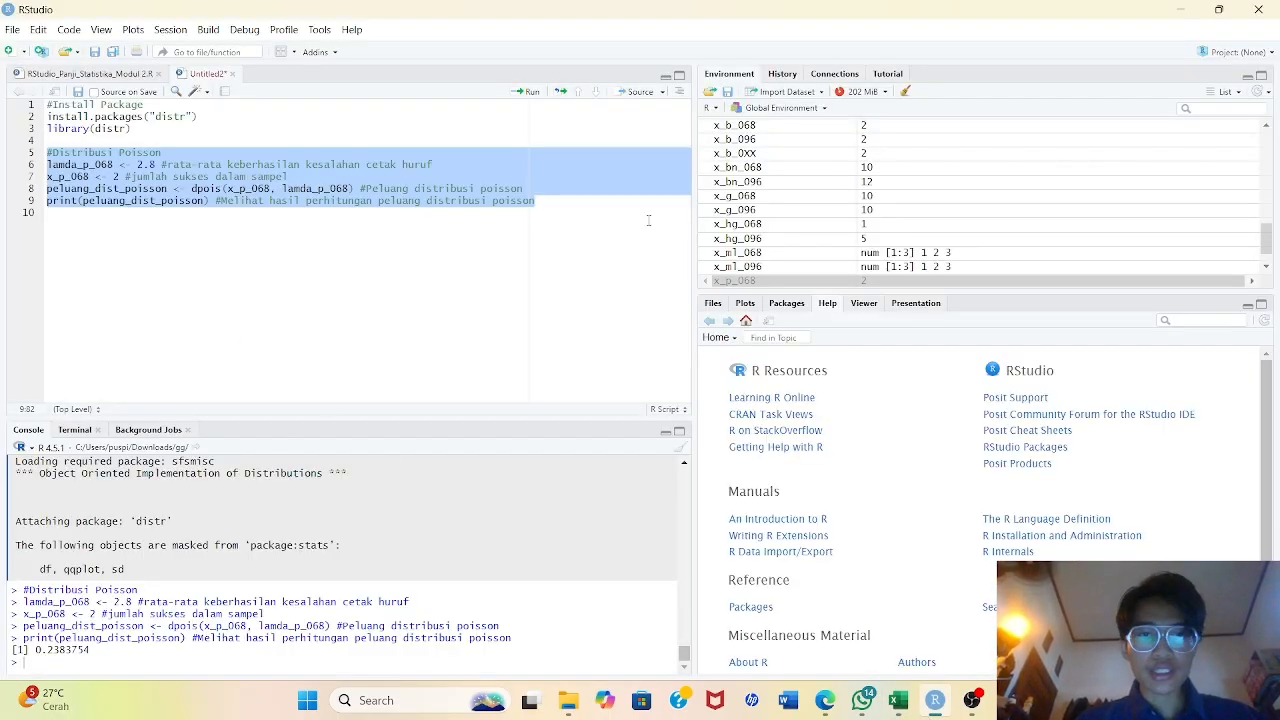
{"action": "left_click", "coordinate": [615, 212]}
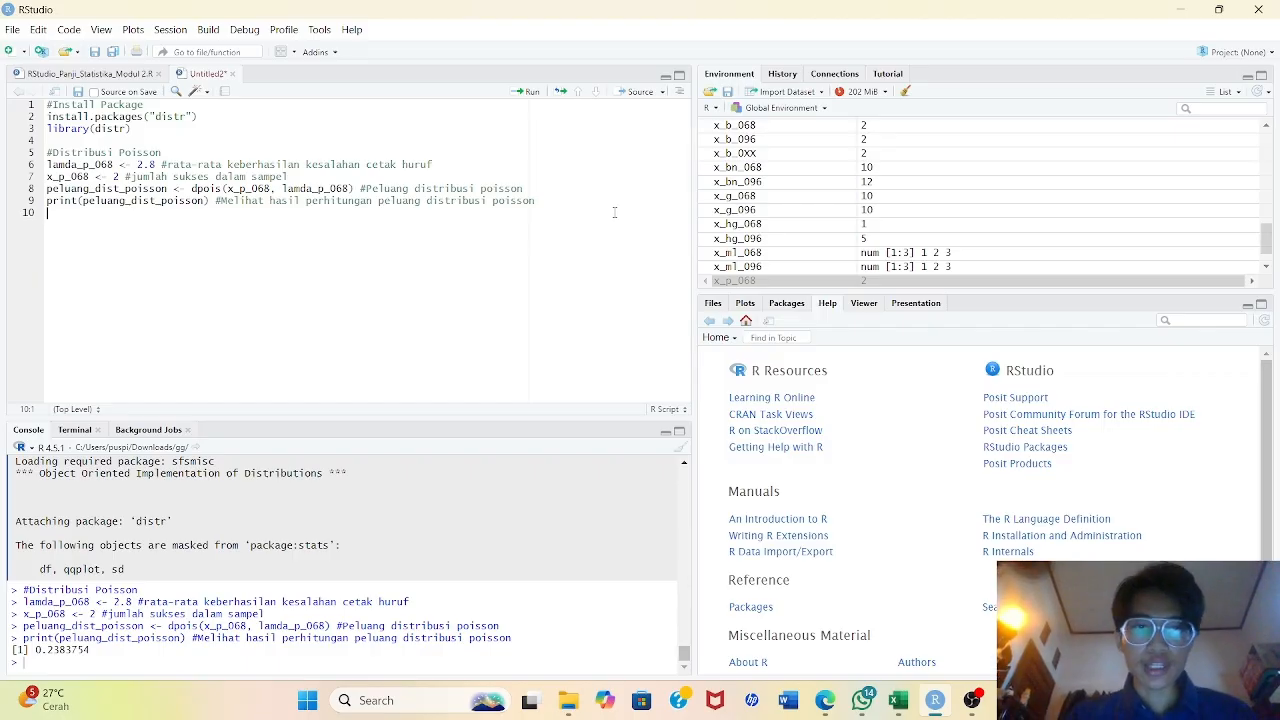
{"action": "key", "text": "Return"}
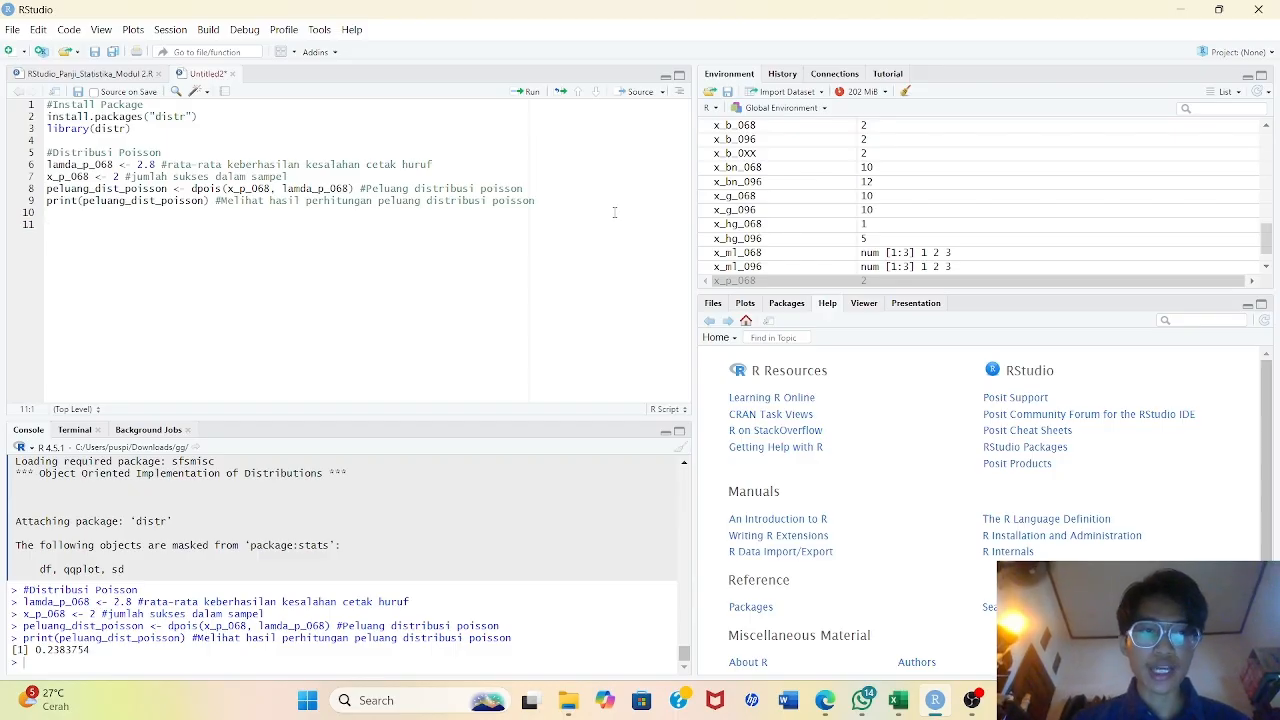
{"action": "left_click", "coordinate": [899, 700]}
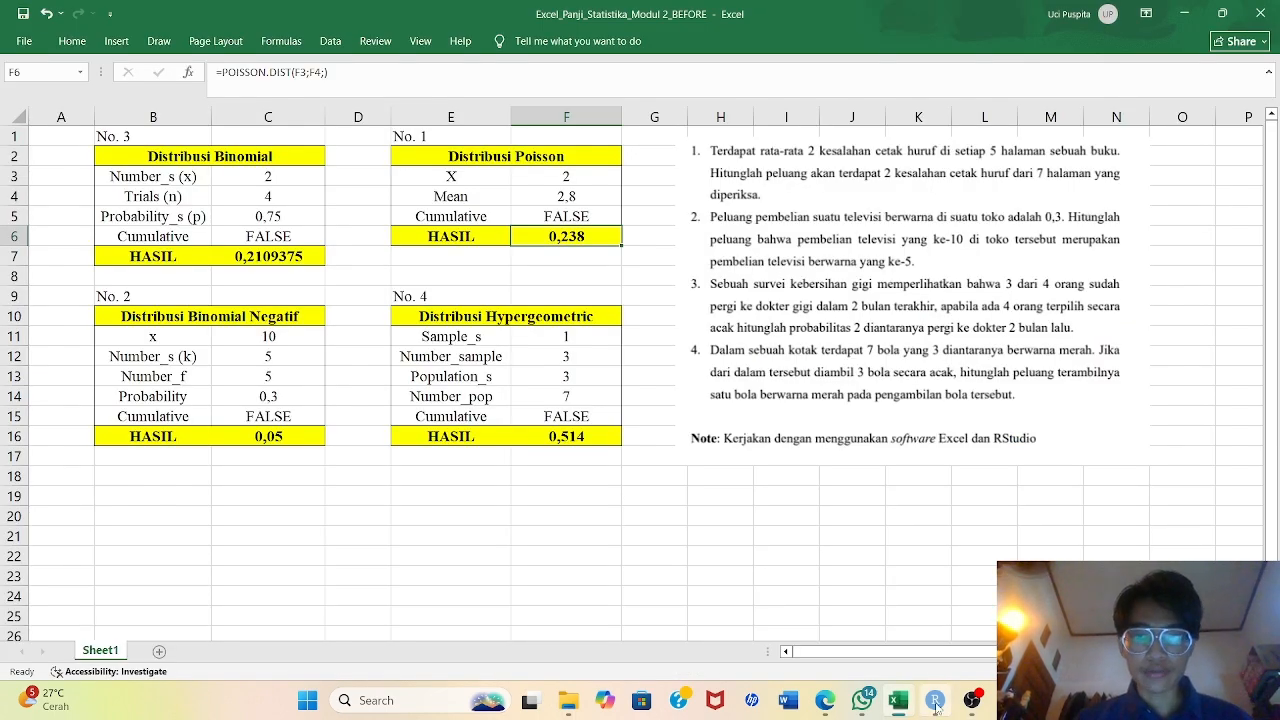
{"action": "left_click", "coordinate": [935, 701]}
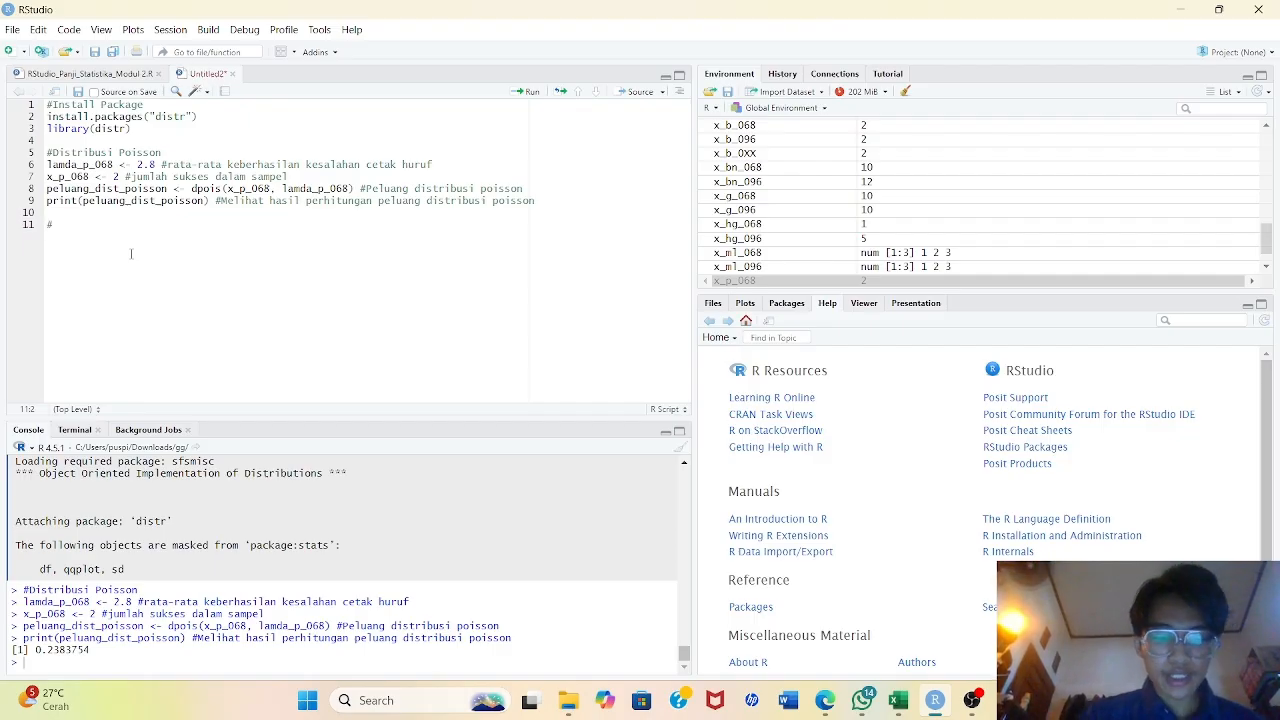
{"action": "type", "text": "Distrub"}
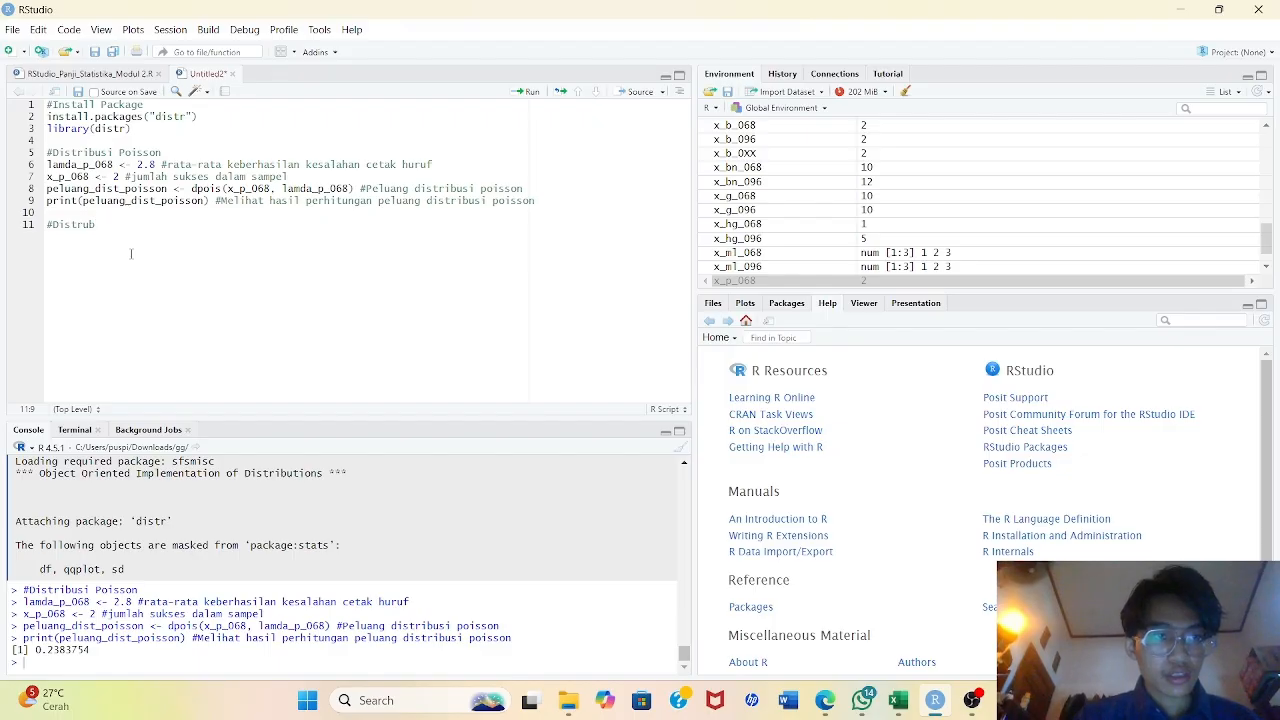
{"action": "key", "text": "shift+Home"}
{"action": "key", "text": "ctrl+v"}
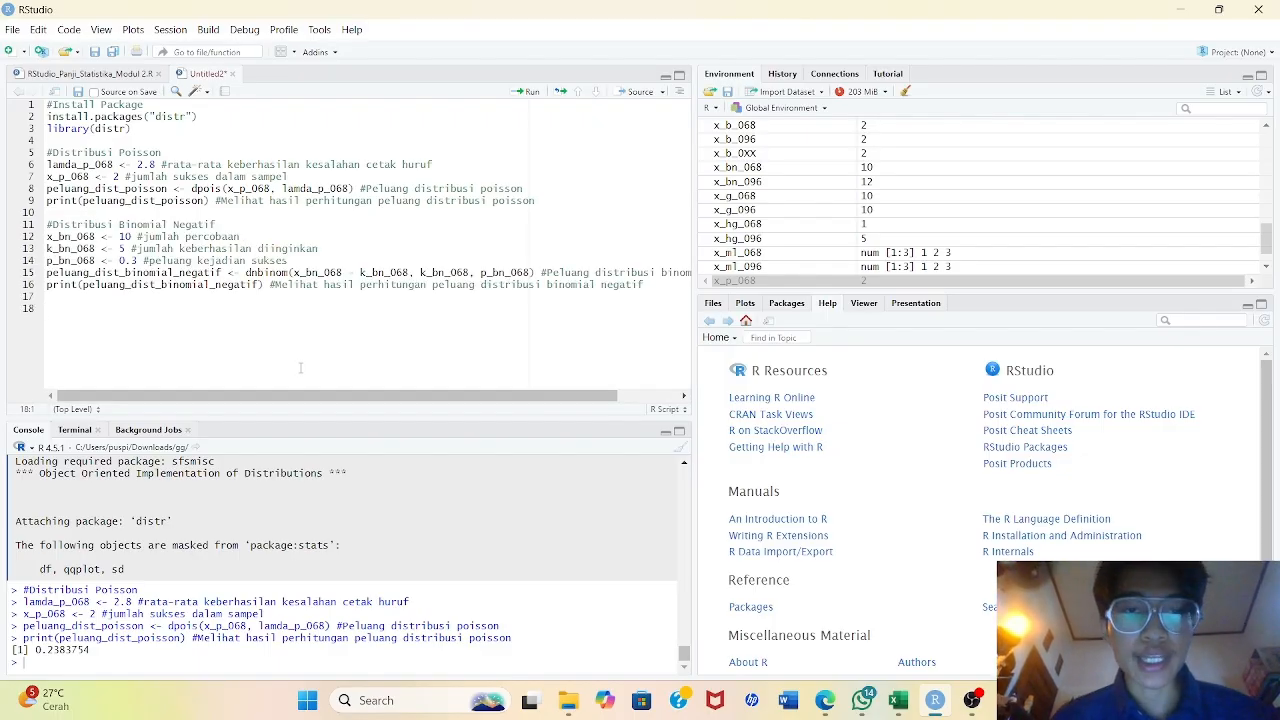
{"action": "scroll", "coordinate": [388, 308], "scroll_direction": "right", "scroll_amount": 3}
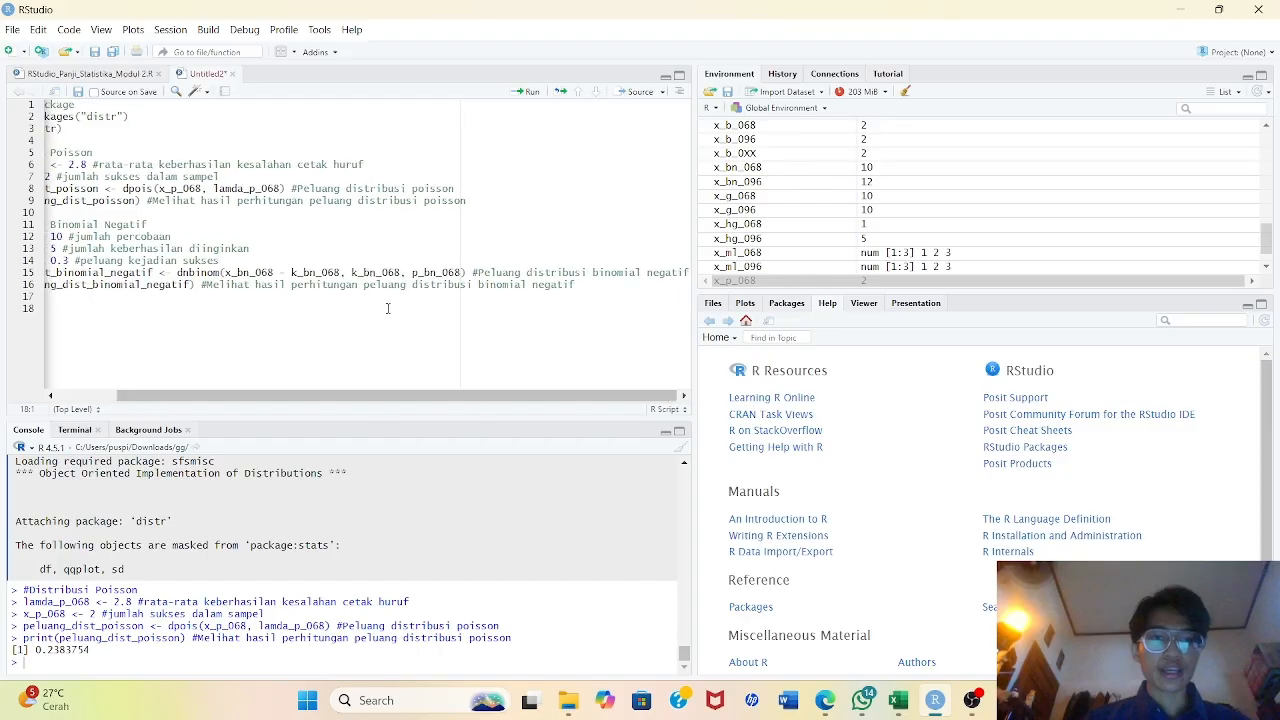
{"action": "scroll", "coordinate": [388, 308], "scroll_direction": "left", "scroll_amount": 3}
{"action": "scroll", "coordinate": [388, 308], "scroll_direction": "right", "scroll_amount": 3}
{"action": "scroll", "coordinate": [388, 308], "scroll_direction": "left", "scroll_amount": 3}
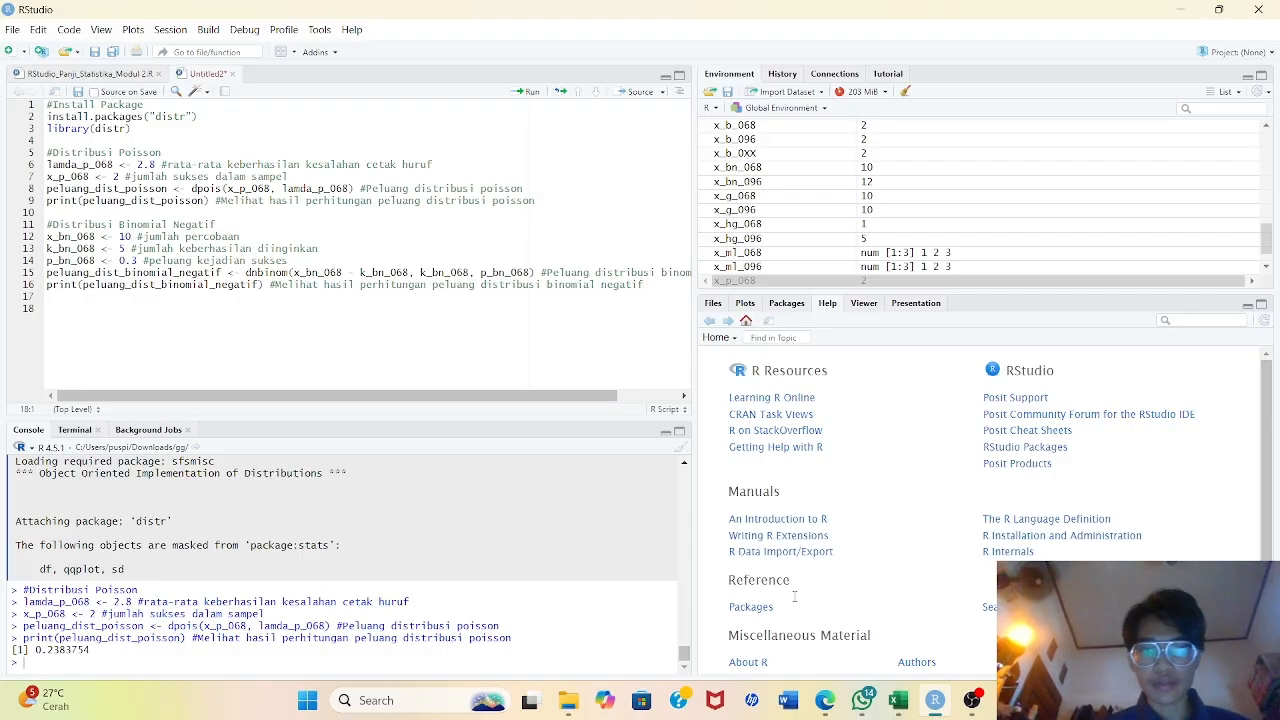
Check exercise 2 in Excel, run the #Distribusi Binomial Negatif block in RStudio and compare its result with the Excel negative binomial table
{"action": "left_click", "coordinate": [893, 708]}
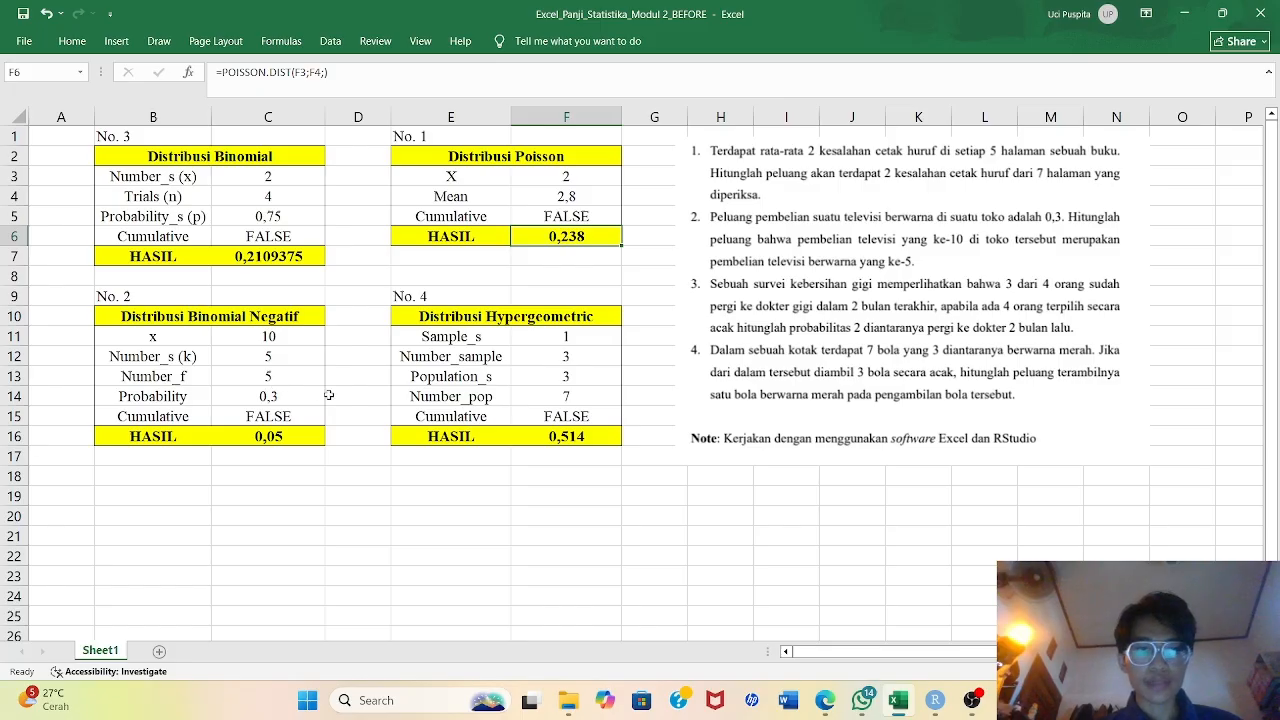
{"action": "left_click", "coordinate": [935, 700]}
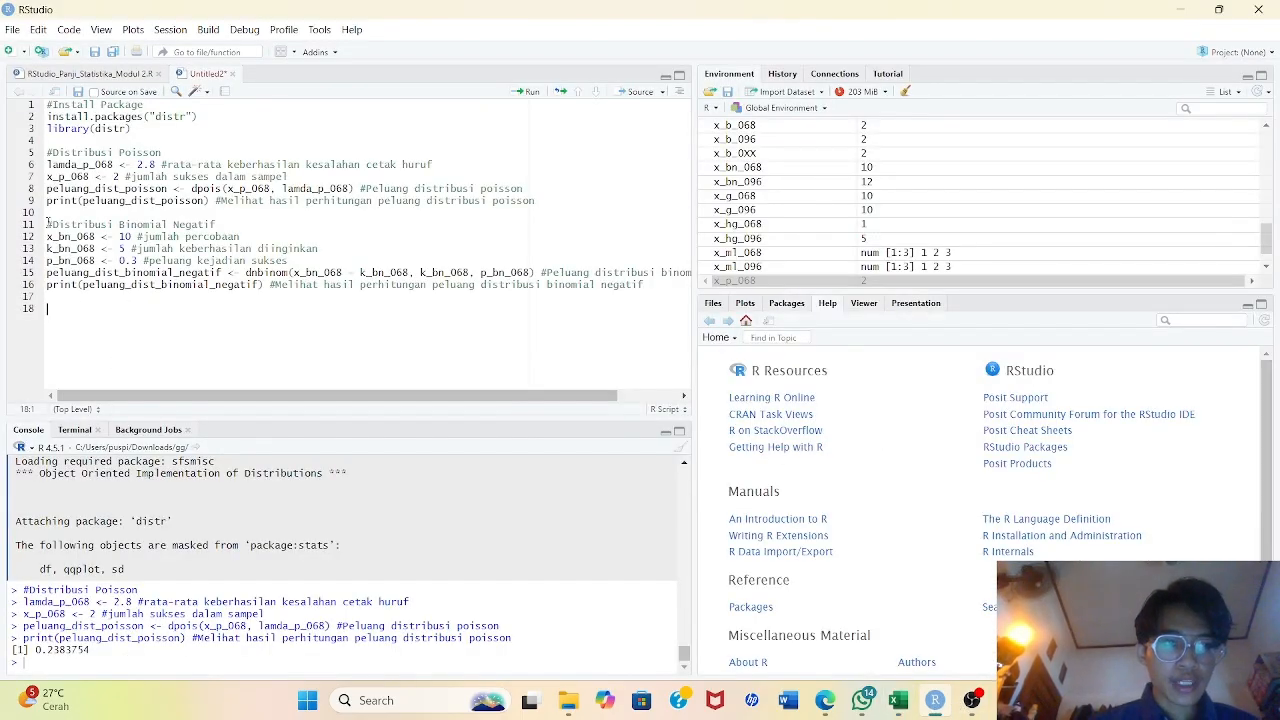
{"action": "left_click_drag", "start_coordinate": [46, 224], "coordinate": [650, 305]}
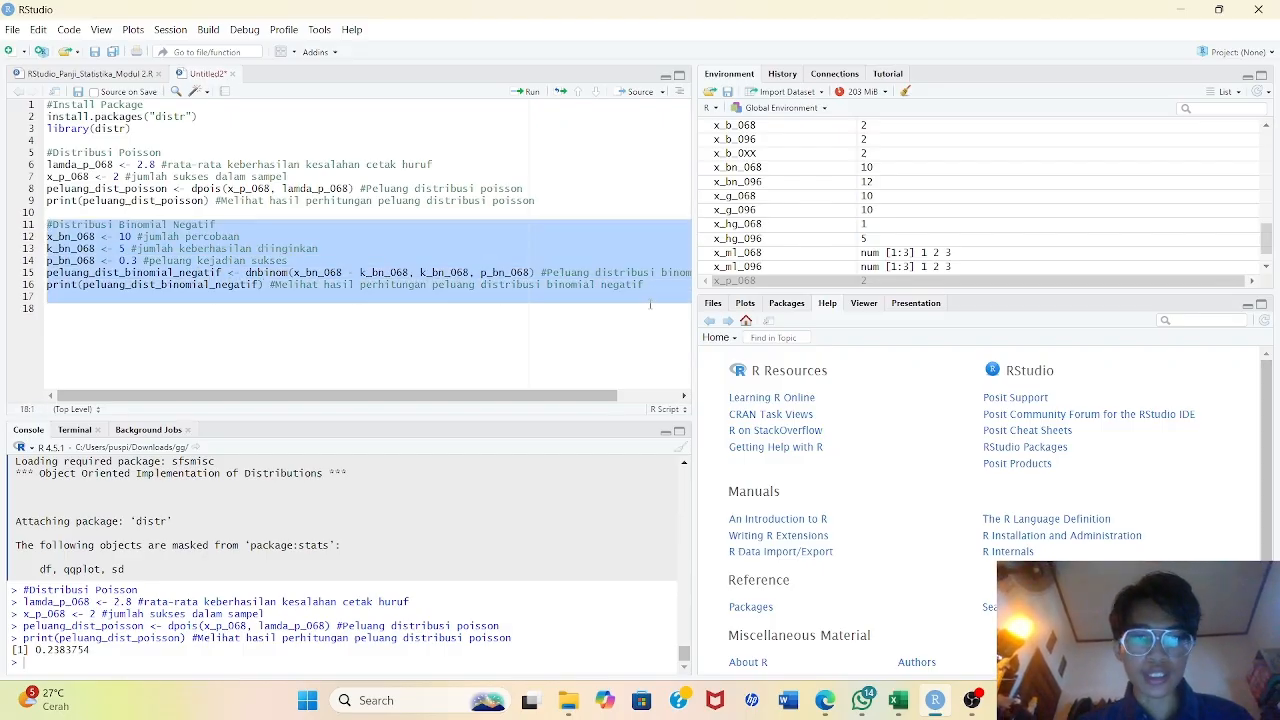
{"action": "key", "text": "ctrl+Return"}
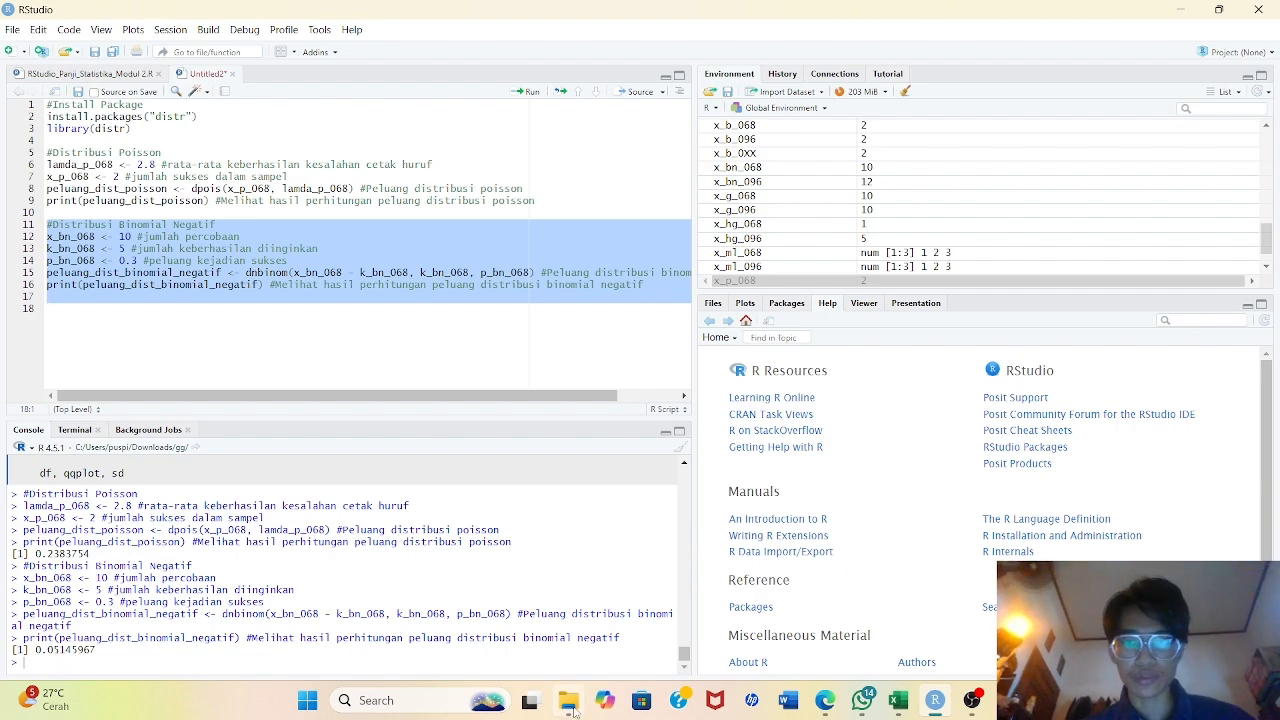
{"action": "left_click", "coordinate": [897, 709]}
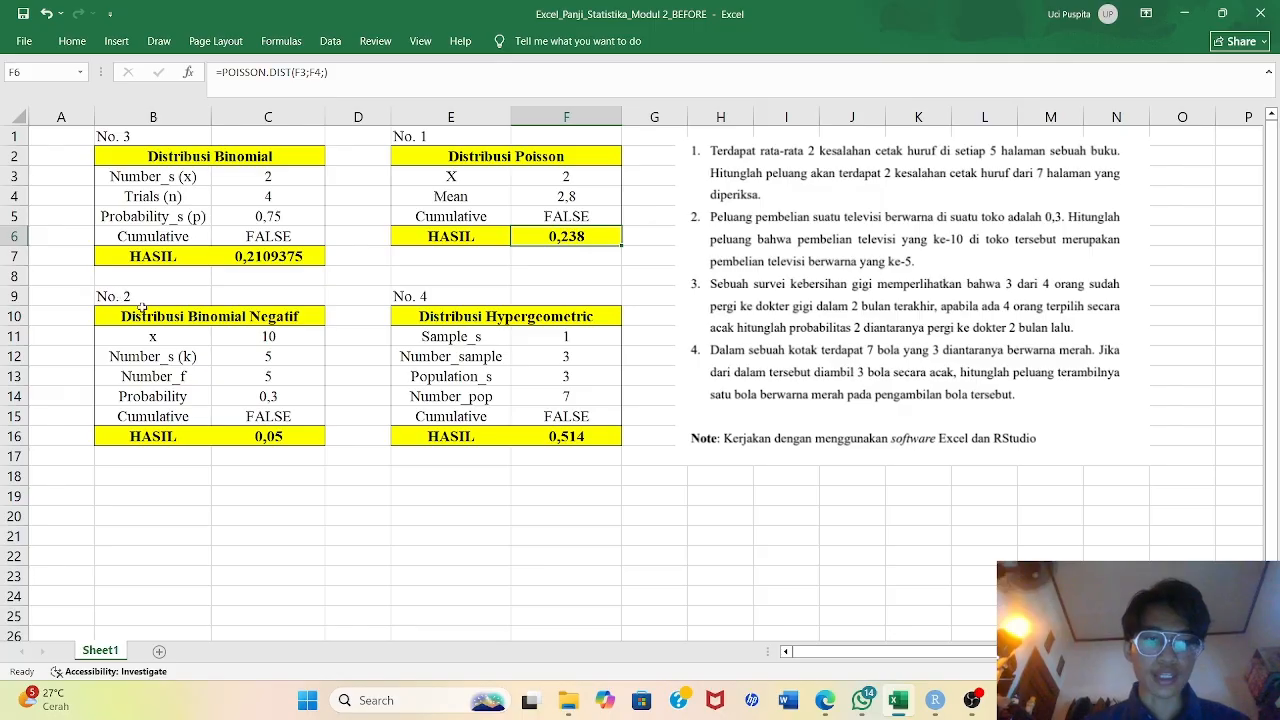
In RStudio, add a commented #Distribusi Binomial block with n_b_068=4, p_b_068=0.75 and x_b_068=2, storing dbinom(x_b_068, n_b_068, p_b_068) in peluang_dist_binomial and printing it
{"action": "left_click", "coordinate": [946, 706]}
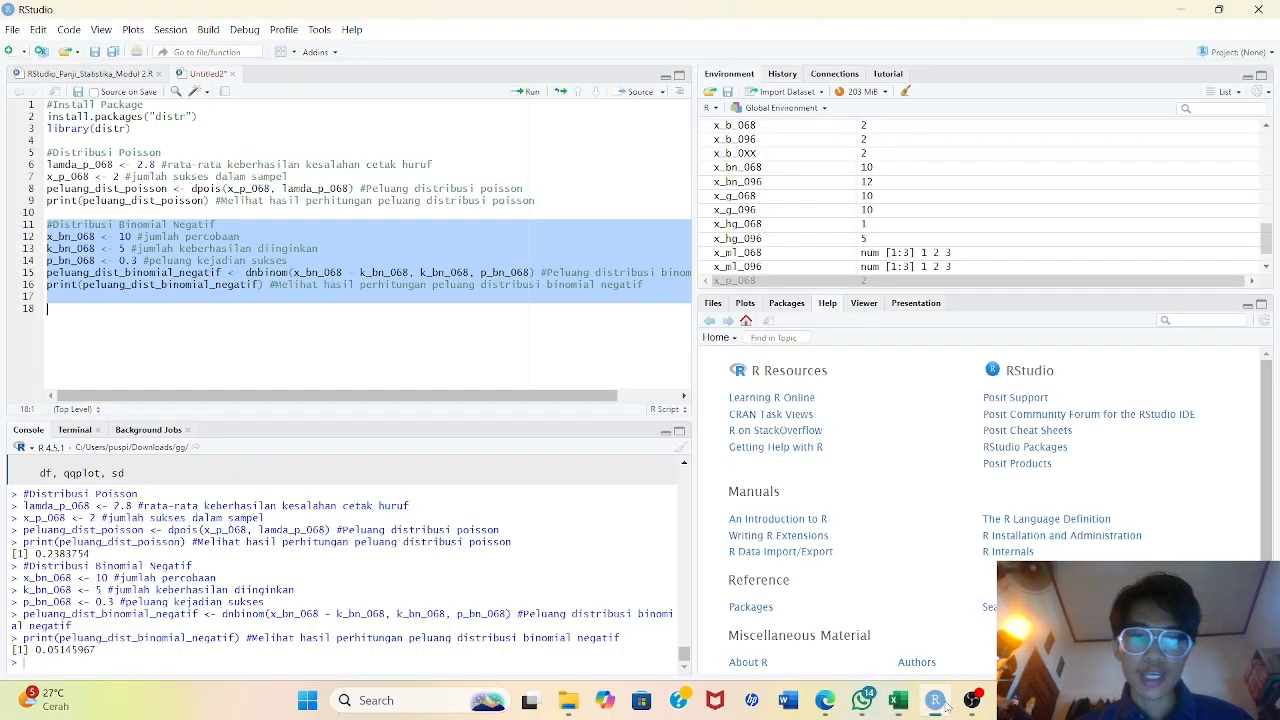
{"action": "left_click", "coordinate": [322, 311]}
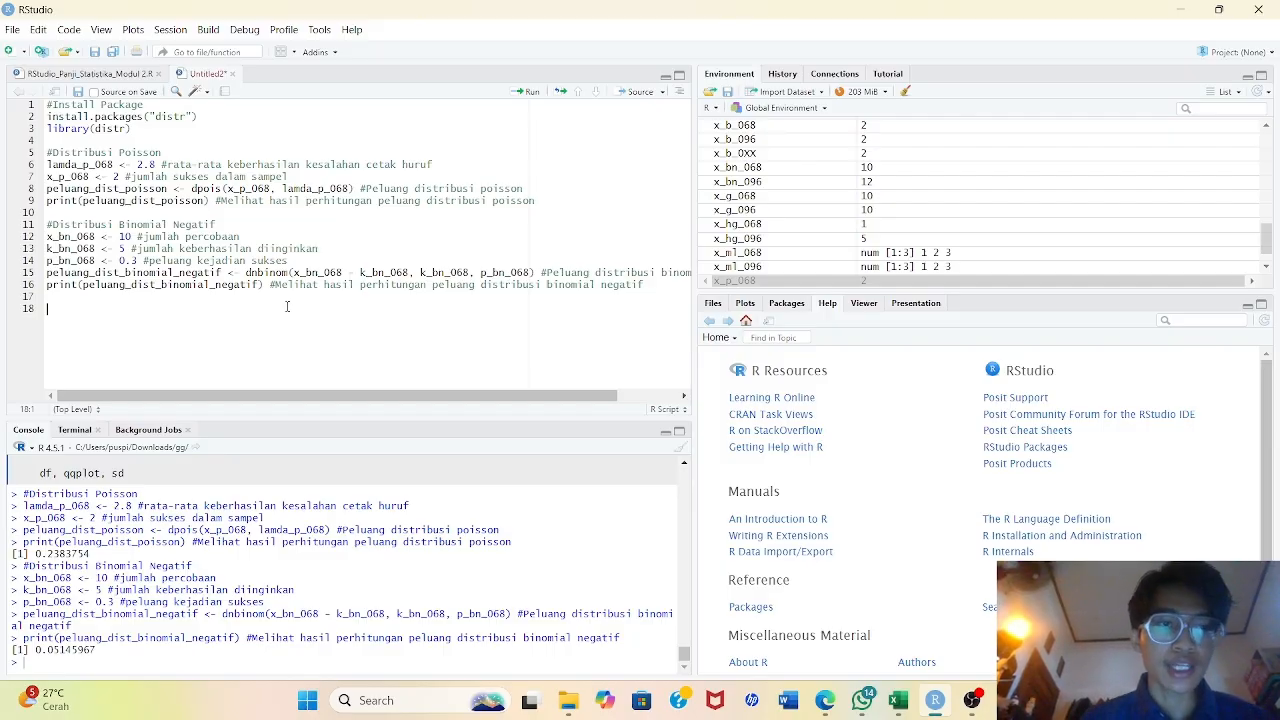
{"action": "left_click", "coordinate": [899, 706]}
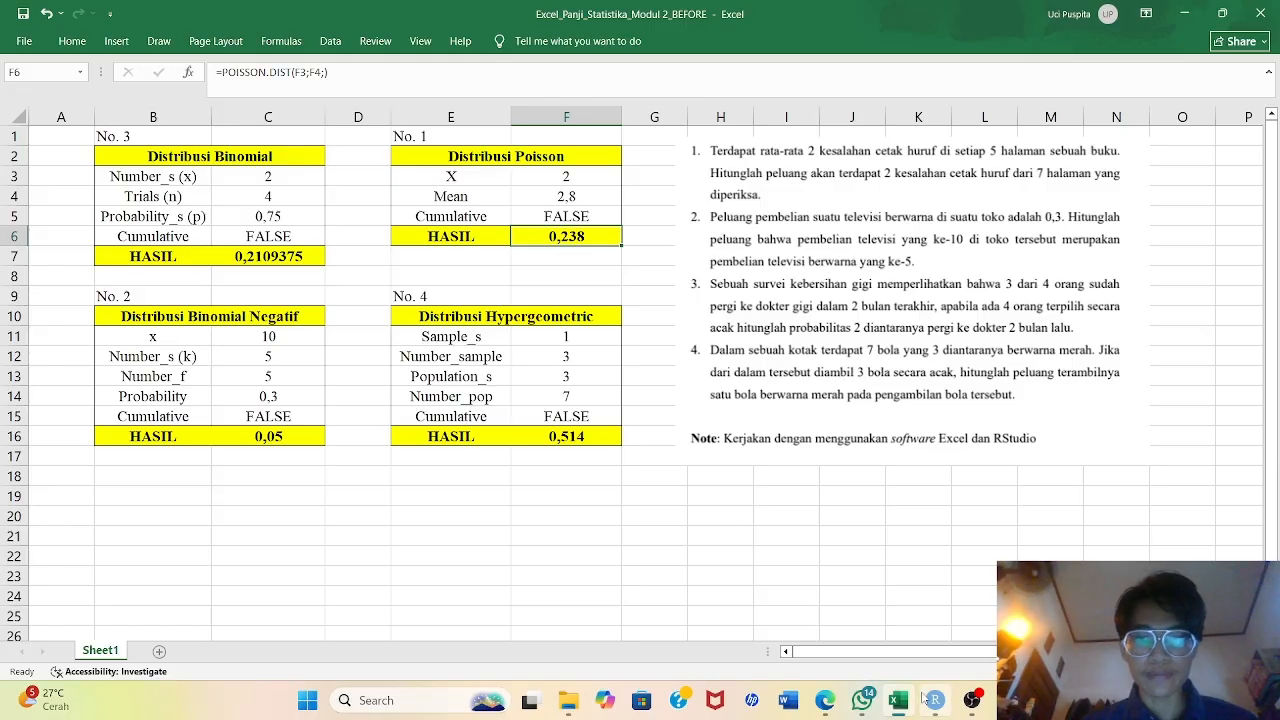
{"action": "left_click", "coordinate": [932, 700]}
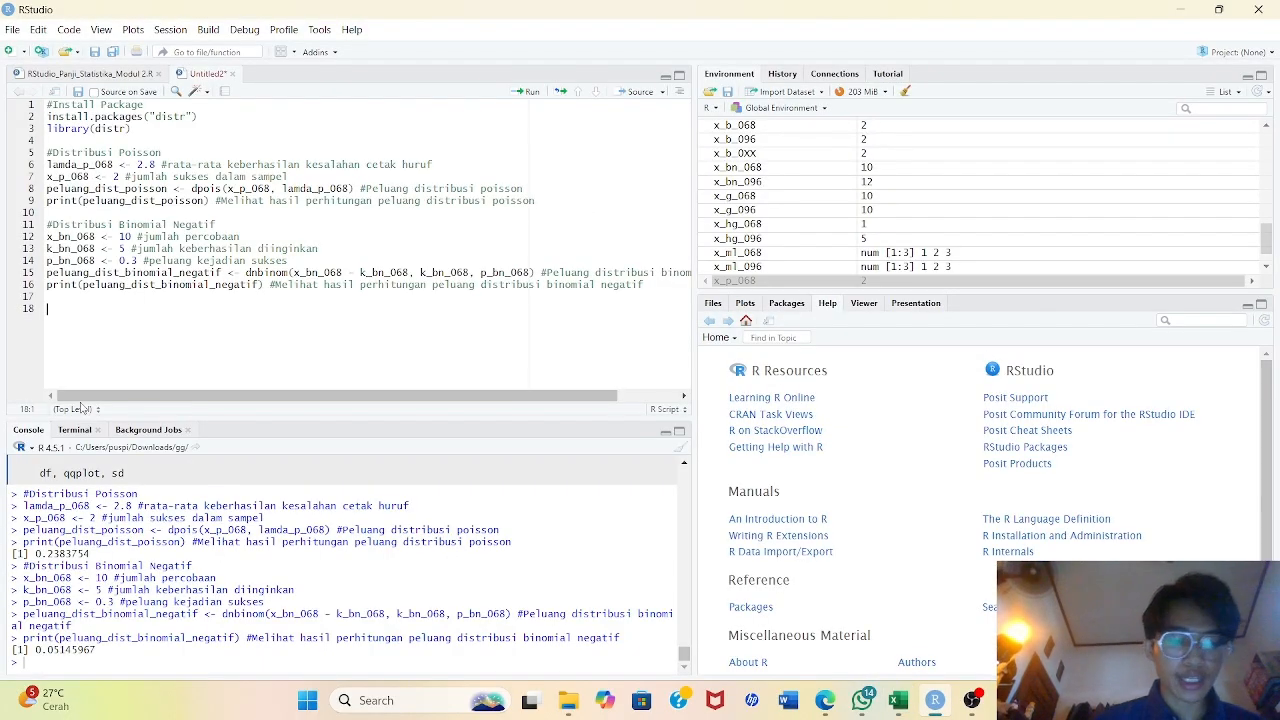
{"action": "type", "text": "#"}
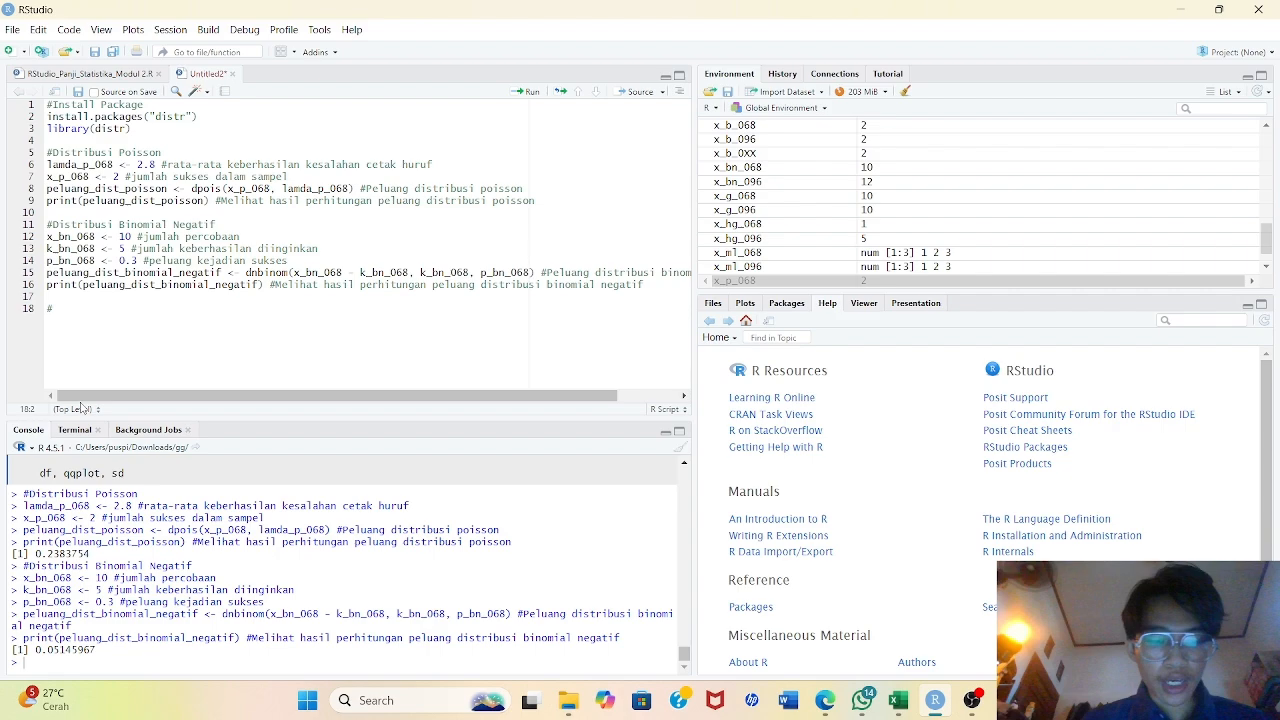
{"action": "type", "text": "Dist"}
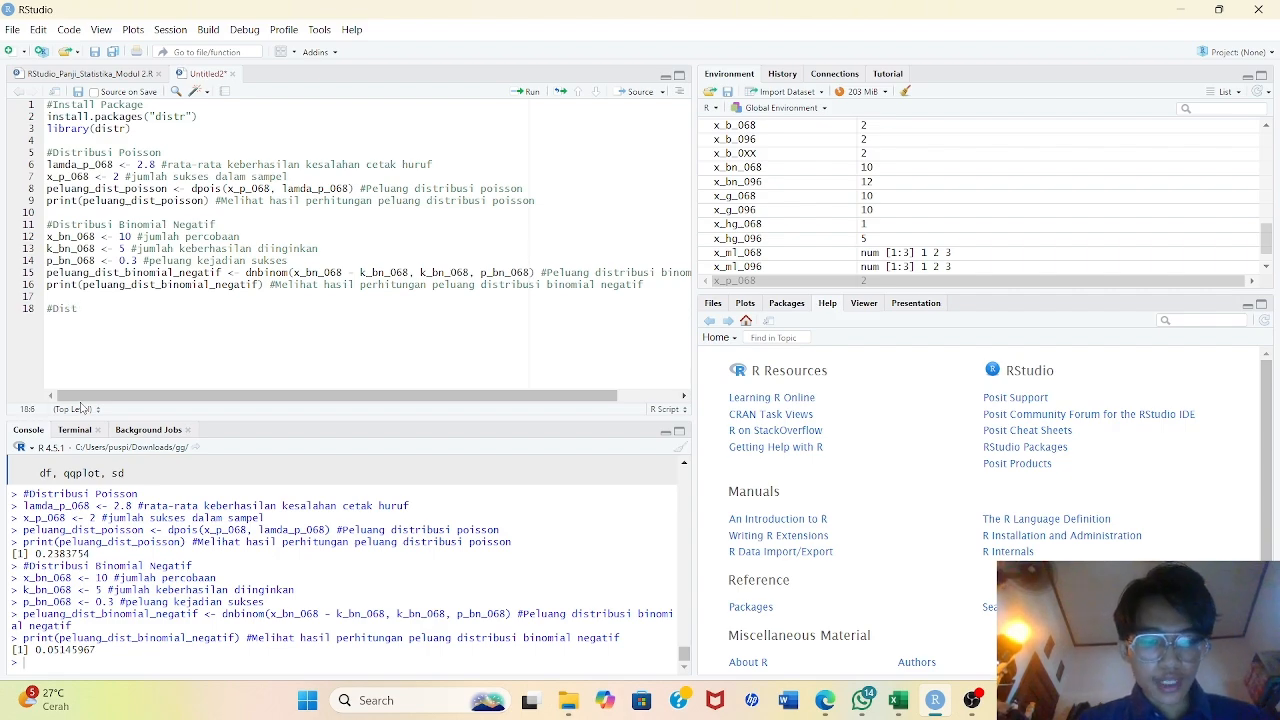
{"action": "type", "text": "r"}
{"action": "key", "text": "BackSpace"}
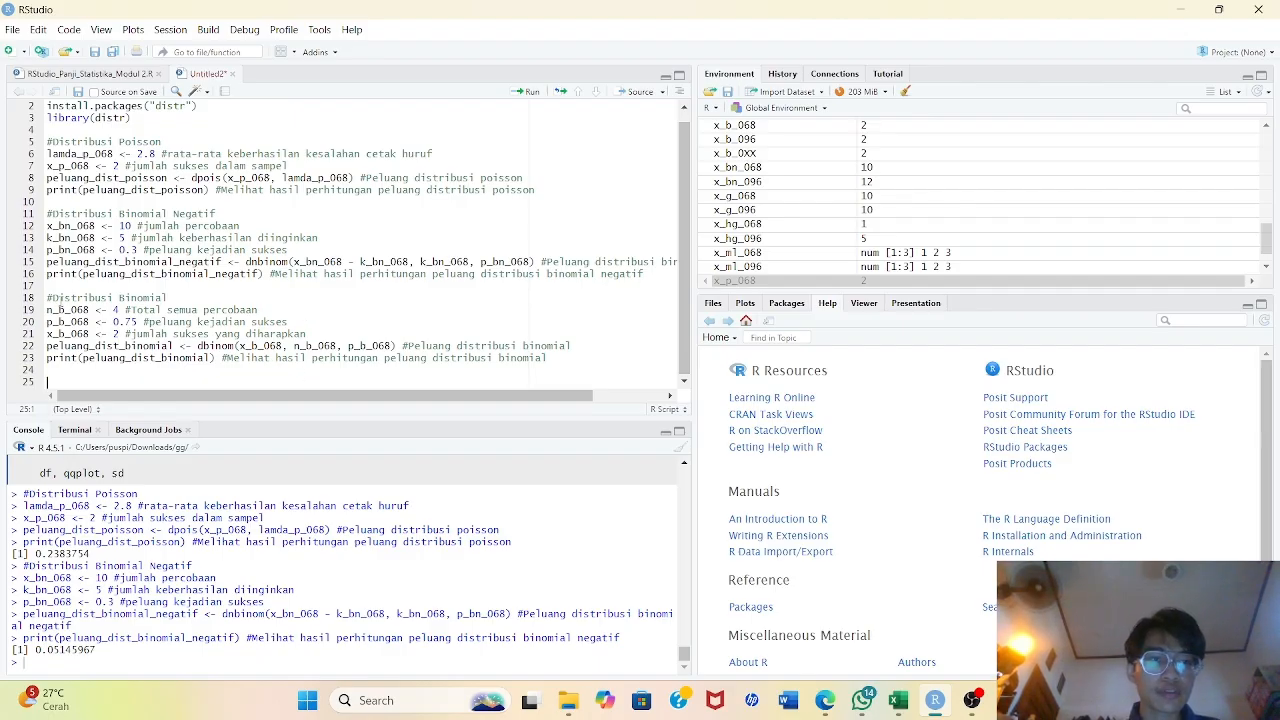
Run the #Distribusi Binomial block and compare the printed probability with the Binomial HASIL value in the Excel worksheet
{"action": "left_click_drag", "start_coordinate": [47, 298], "coordinate": [622, 354]}
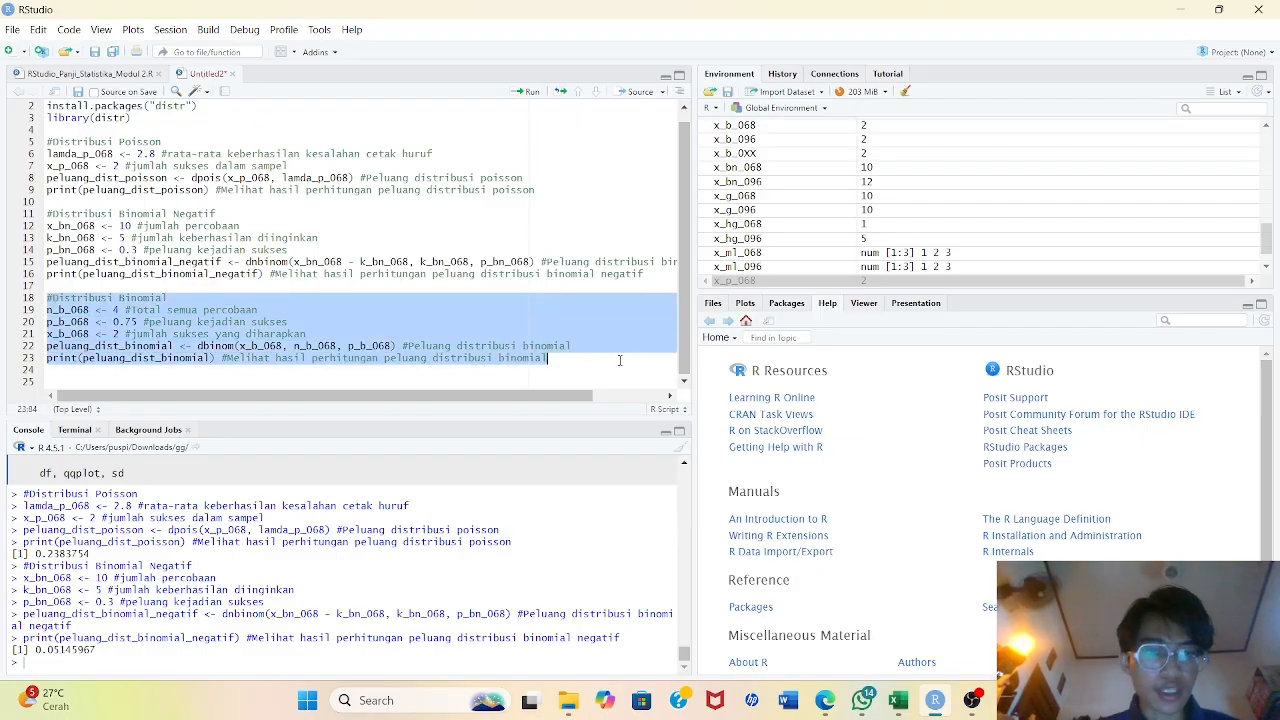
{"action": "key", "text": "ctrl+Return"}
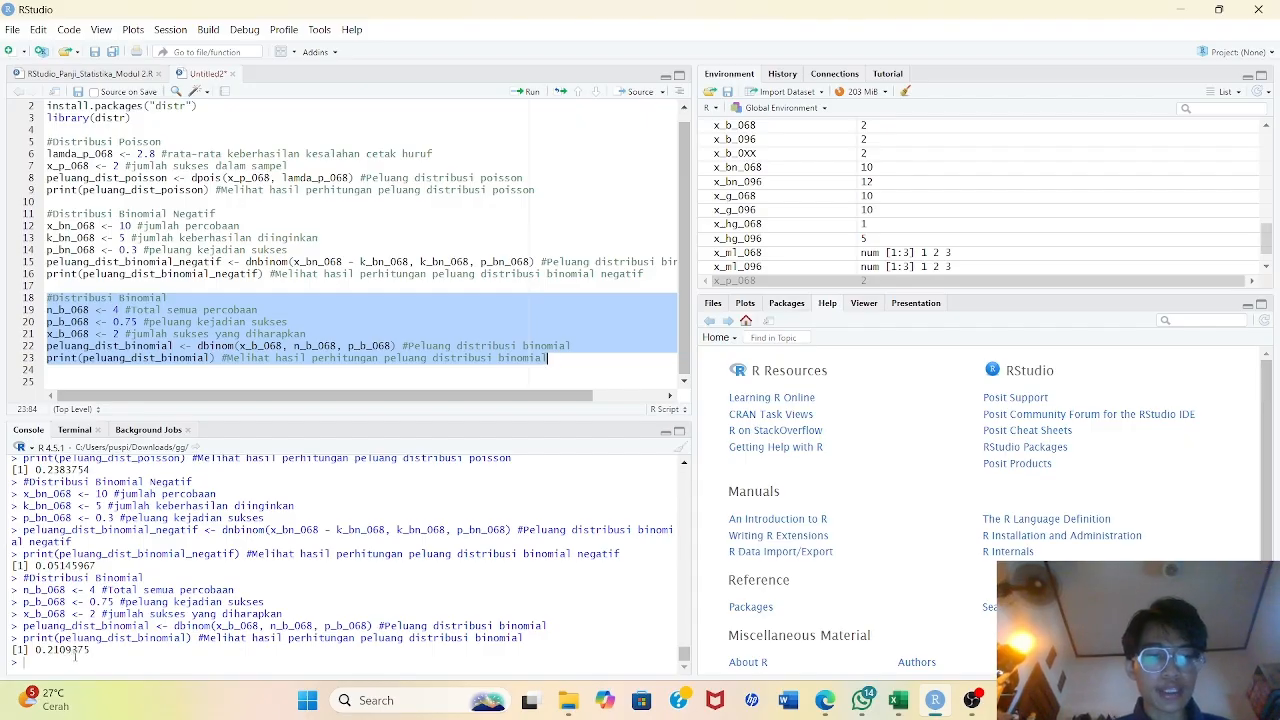
{"action": "left_click", "coordinate": [893, 703]}
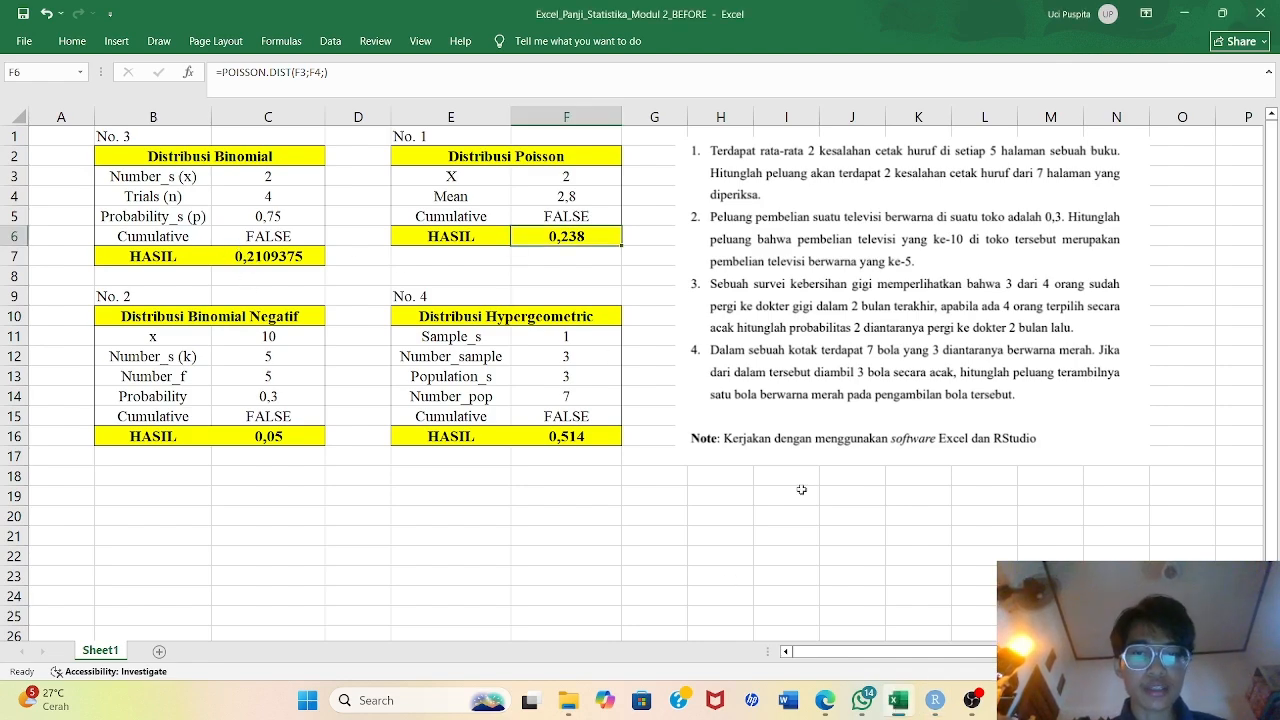
Switch to RStudio and add the comment heading #Distribusi Hypergeometrik below the binomial block, separated by a blank line
{"action": "mouse_move", "coordinate": [935, 712]}
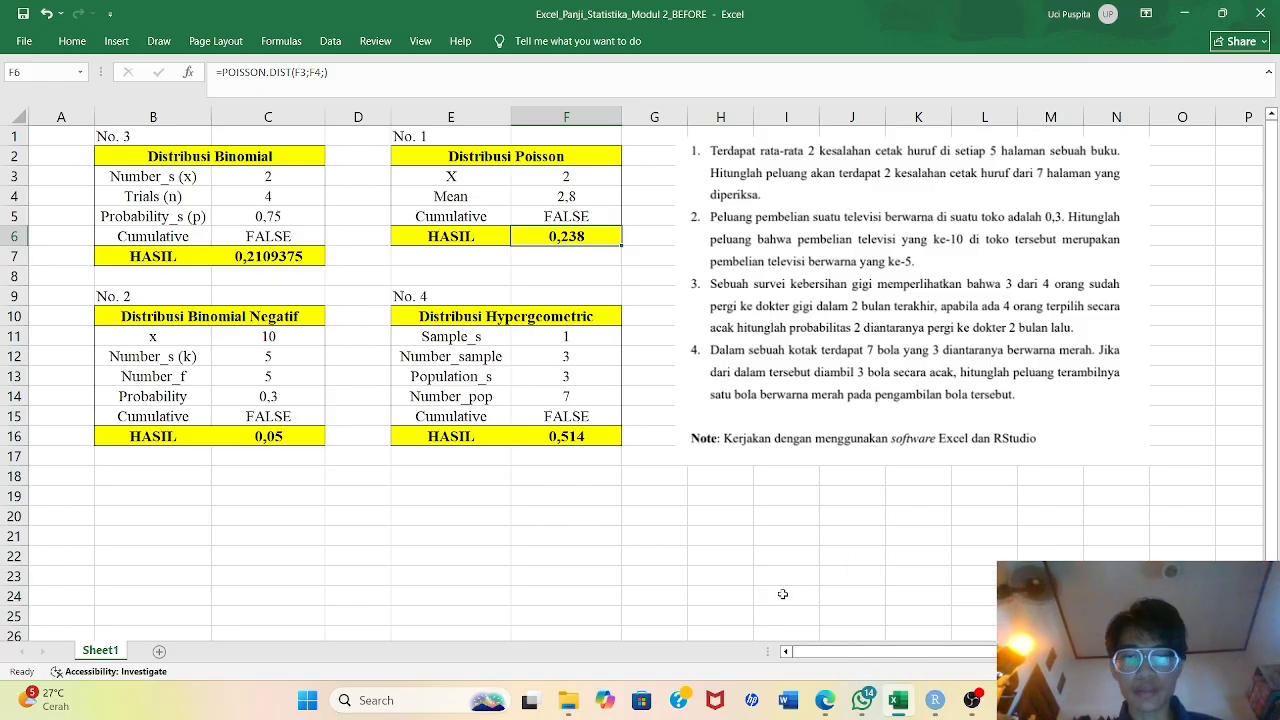
{"action": "left_click", "coordinate": [932, 706]}
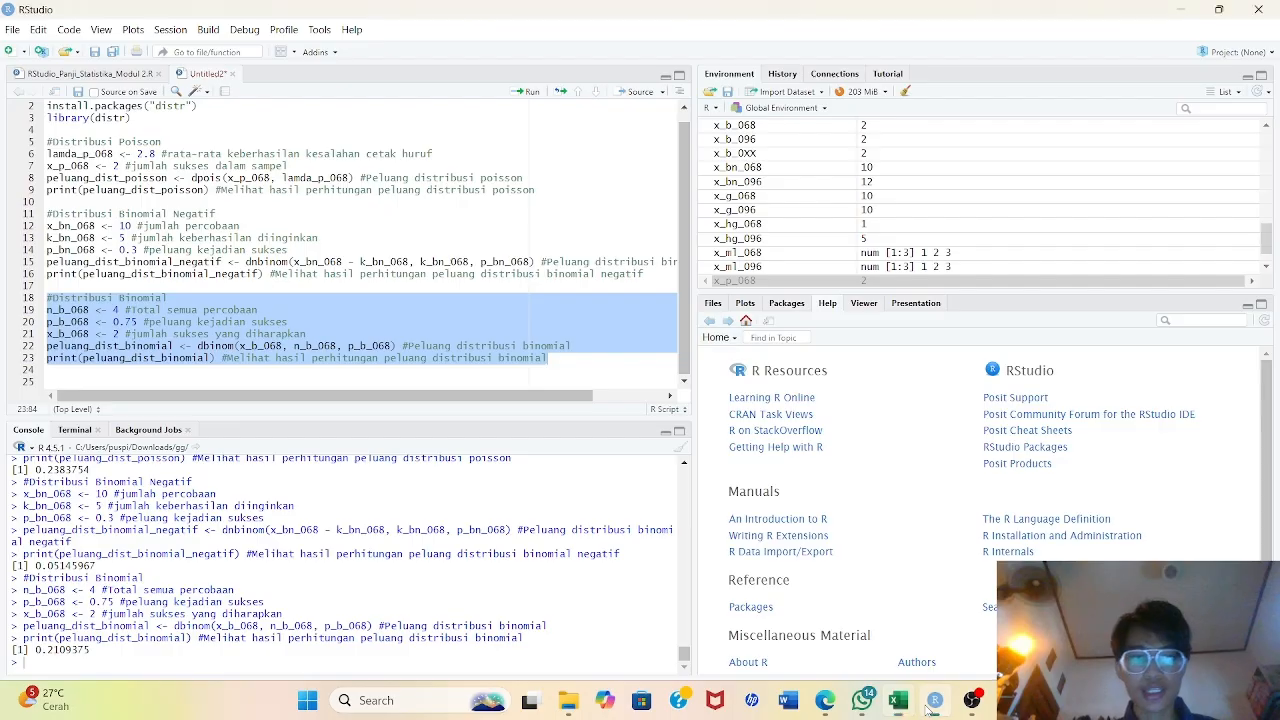
{"action": "left_click", "coordinate": [343, 371]}
{"action": "key", "text": "Return"}
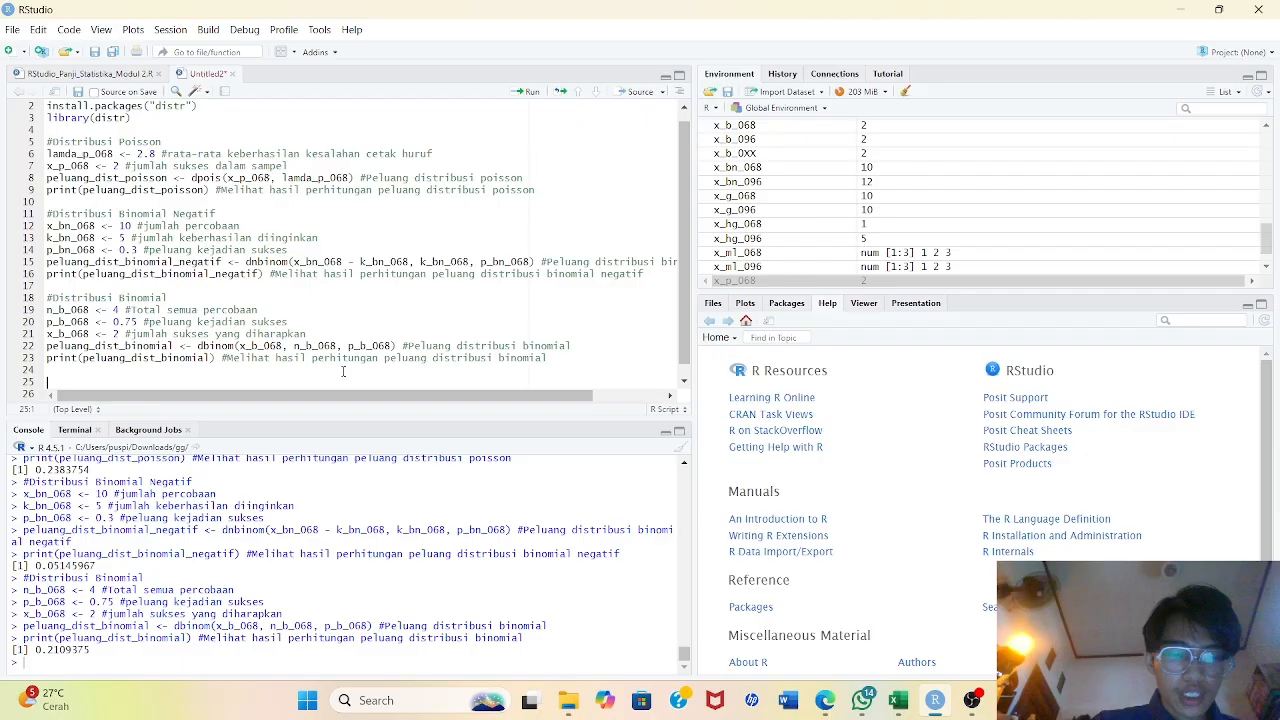
{"action": "type", "text": "#Di"}
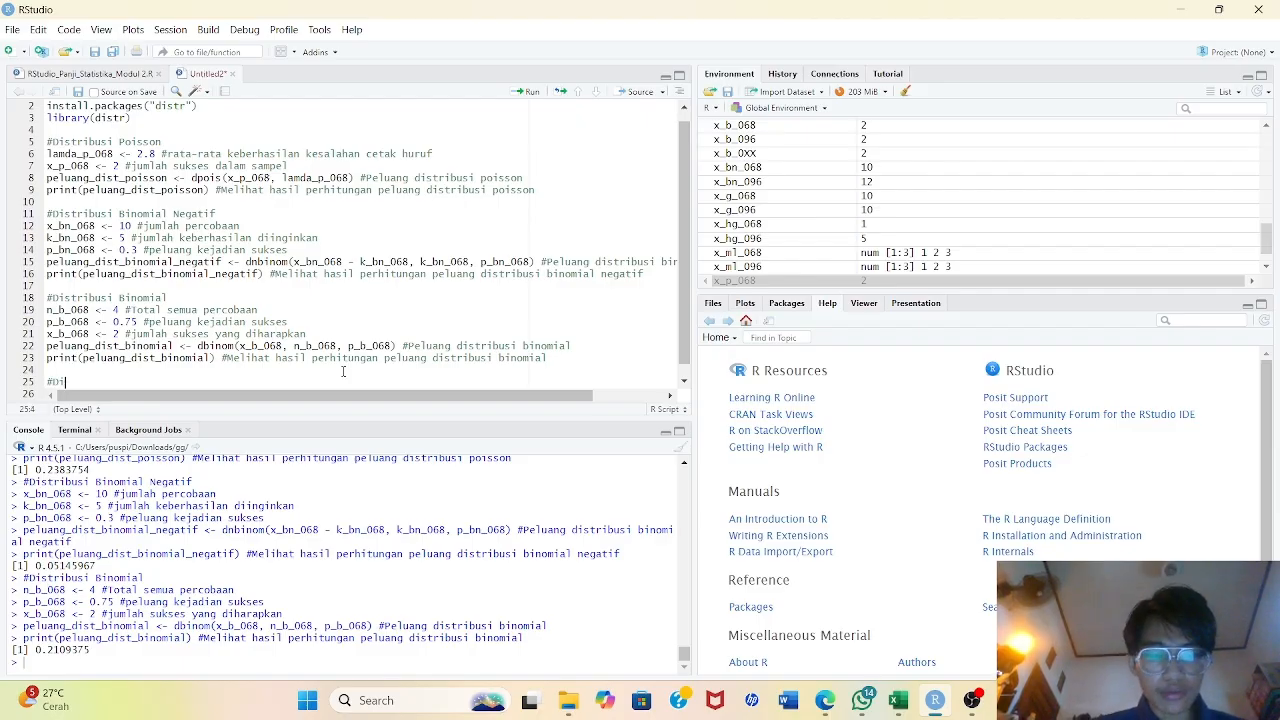
{"action": "type", "text": "st"}
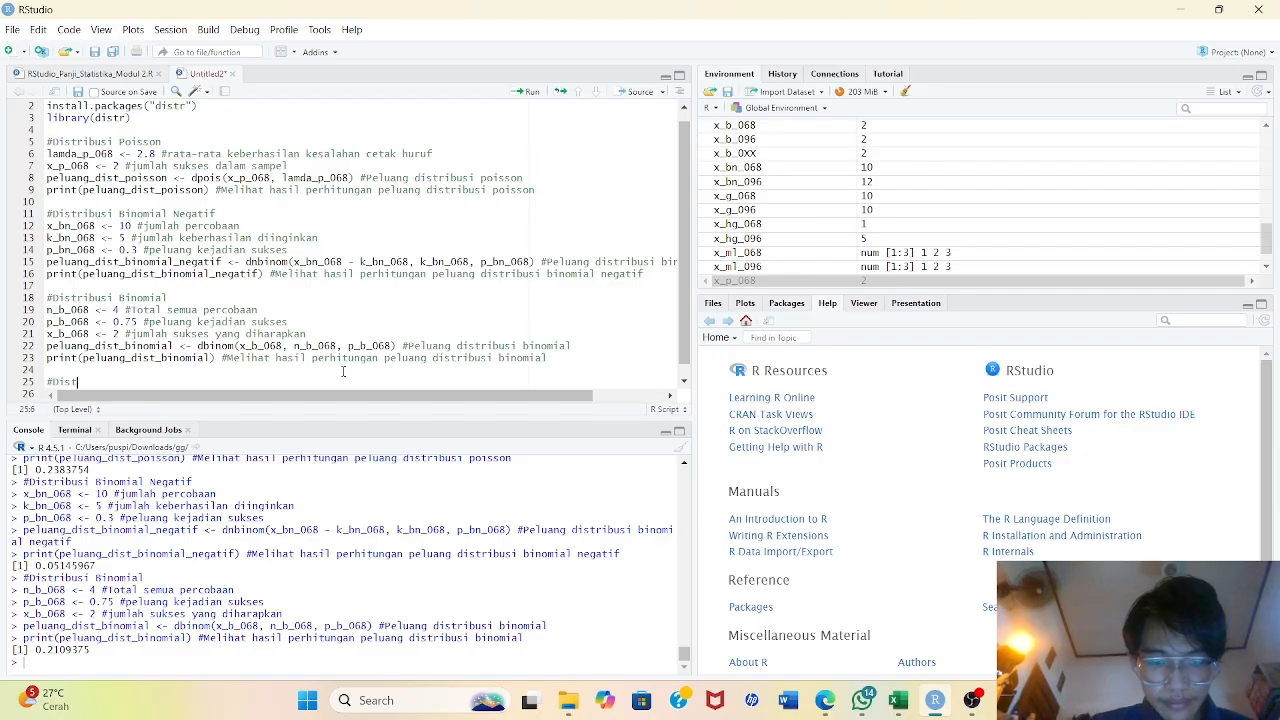
{"action": "type", "text": "ribusi H"}
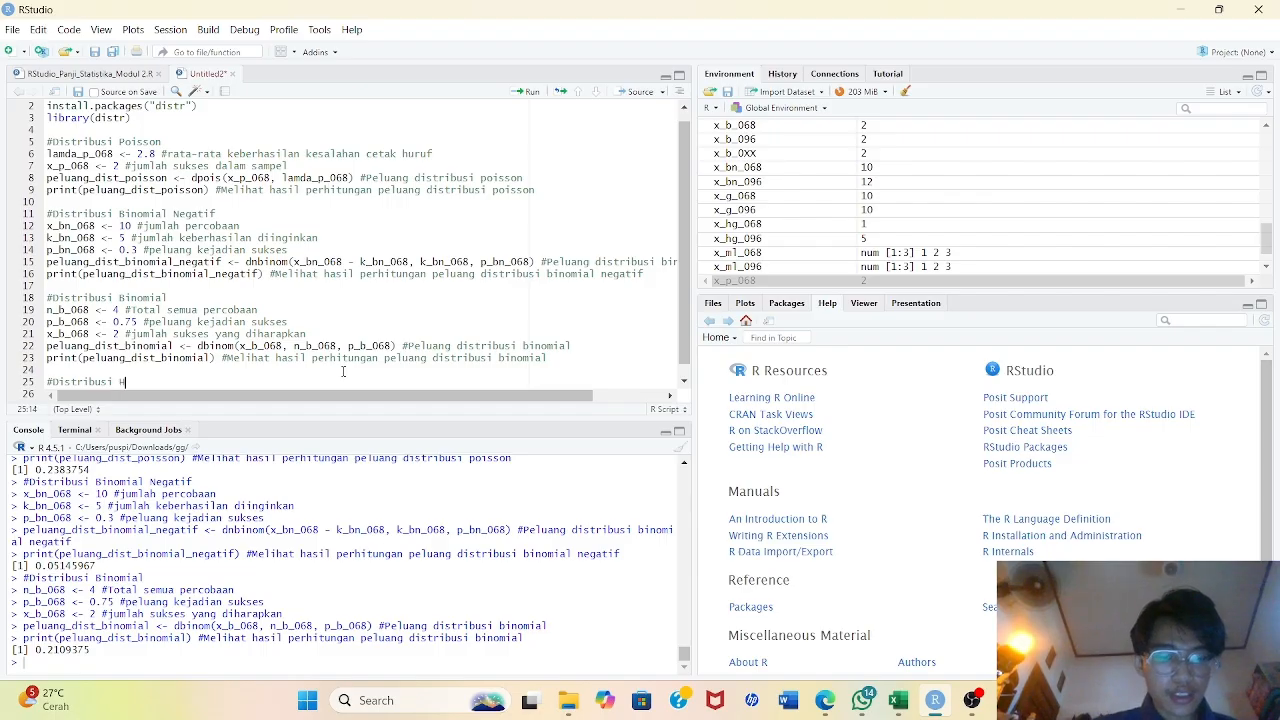
{"action": "type", "text": "yperg"}
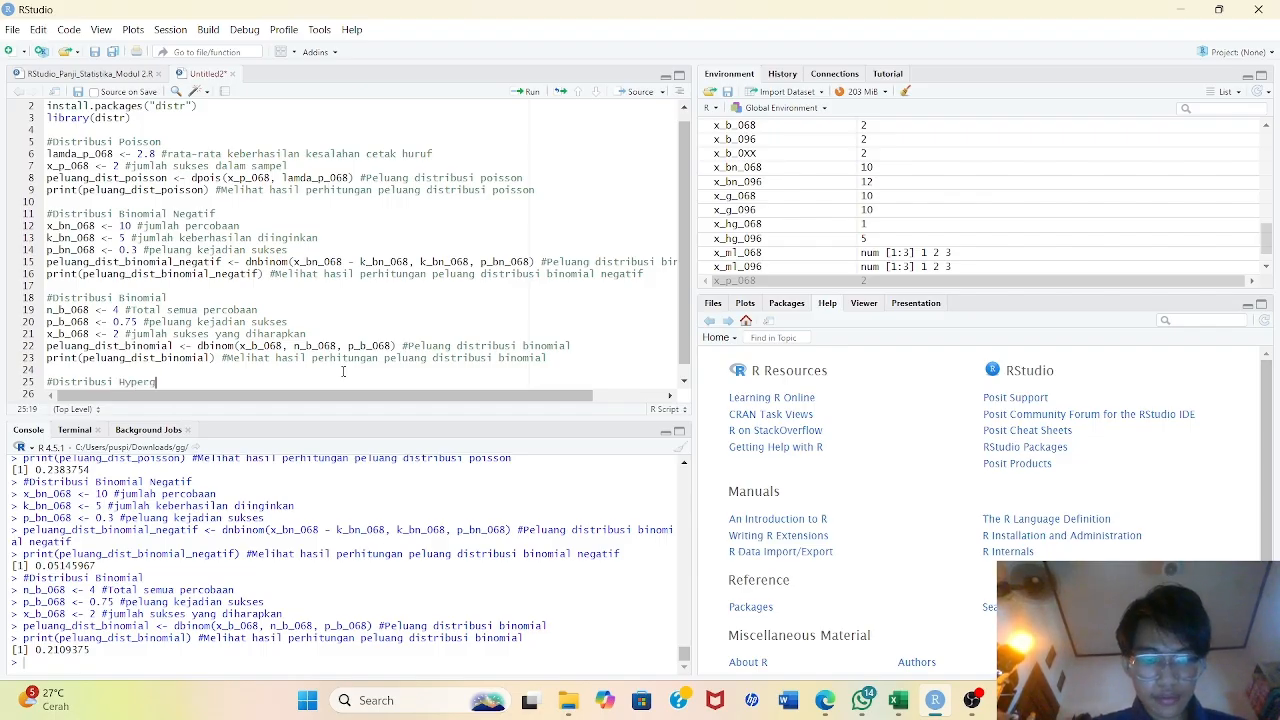
{"action": "type", "text": "eometrik"}
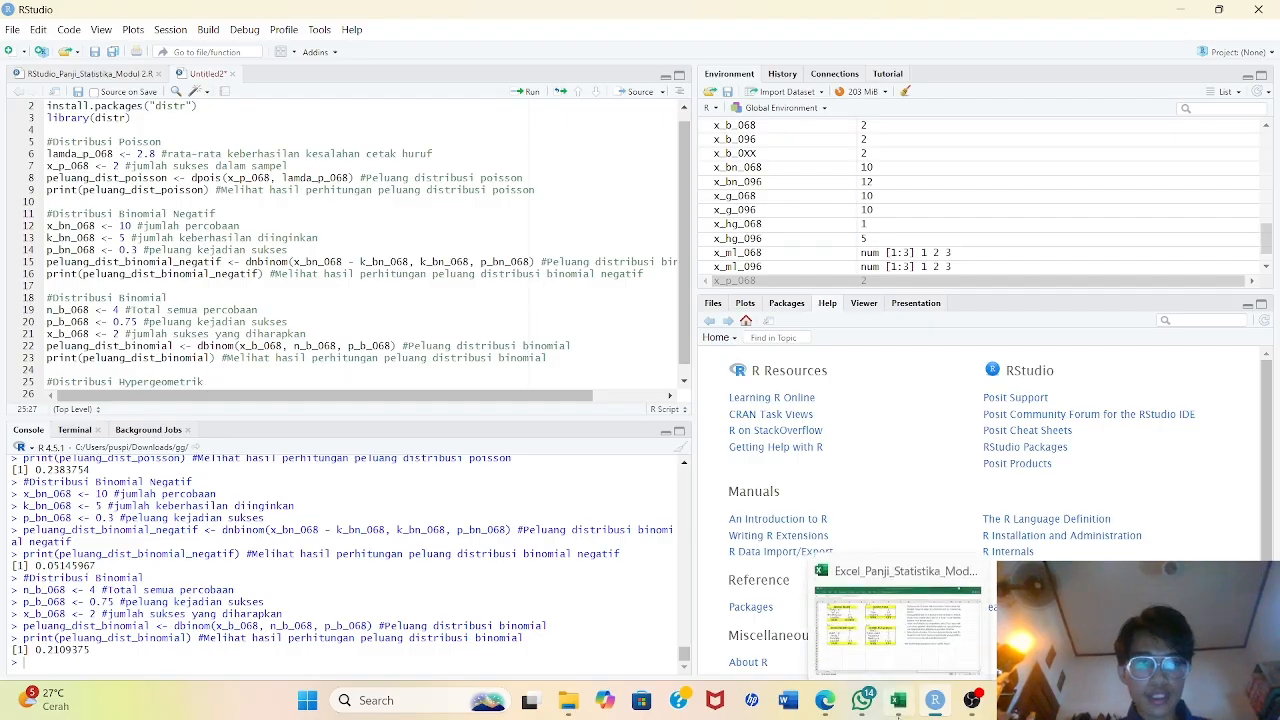
After checking exercise 4 in Excel, define commented N_hg_068=7, k_hg_068=3, n_hg_068=3, x_hg_068=1 in RStudio, store dhyper(x_hg_068, k_hg_068, N_hg_068 - k_hg_068, n_hg_068) in peluang_dist_hypergeom and print it
{"action": "left_click", "coordinate": [898, 702]}
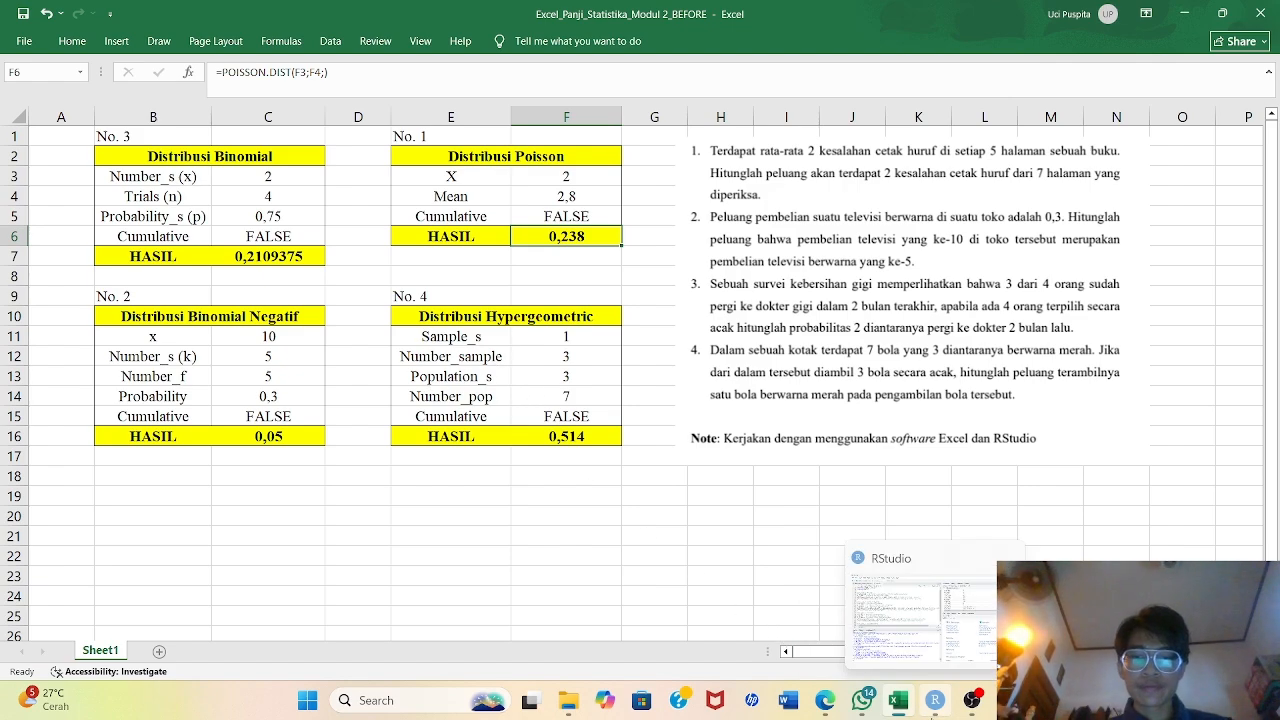
{"action": "left_click", "coordinate": [935, 700]}
{"action": "scroll", "coordinate": [403, 365], "scroll_direction": "down", "scroll_amount": 1}
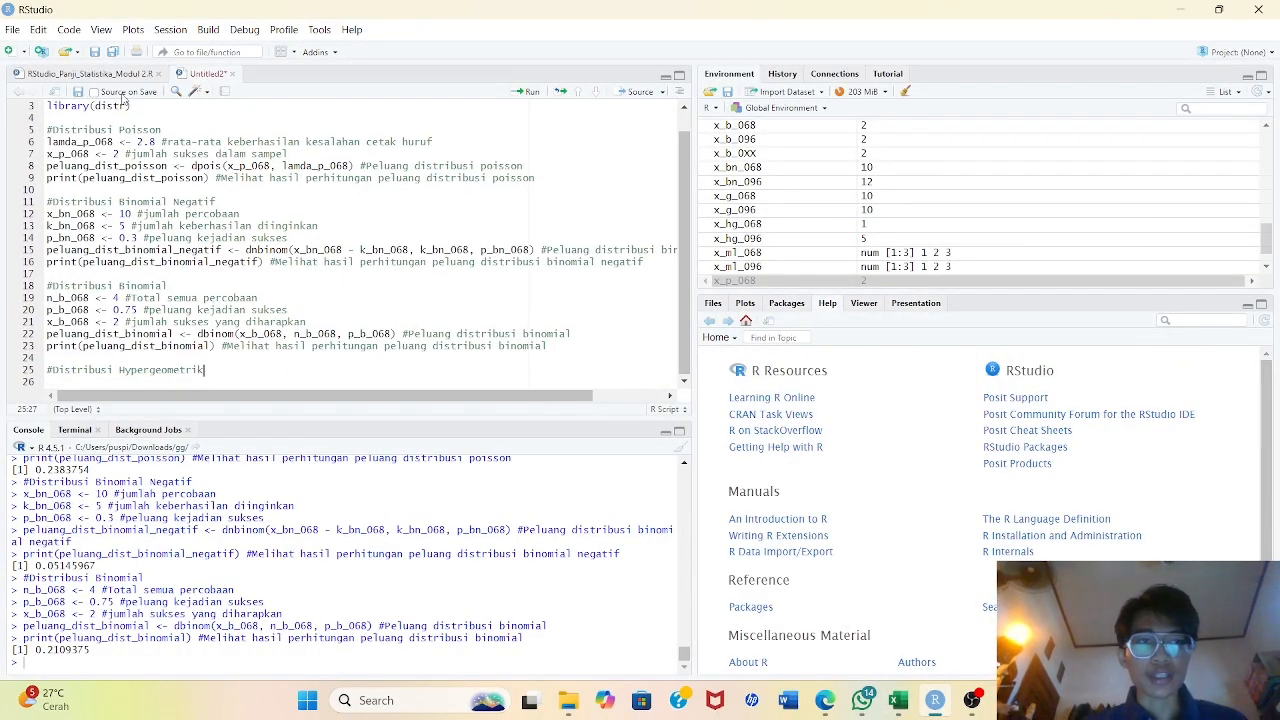
{"action": "type", "text": "N_hg_068 <- 7 #jumlah populasi k_hg_068 <- 3 #jumlah item sukses dalam populasi n_hg_068 <- 3 #jumlah sampel diambil x_hg_068 <- 1 #jumlah item sukses dalam sampel peluang_dist_hypergeom <- dhyper(x_hg_068, k_hg_068, N_hg_068 - k_hg_068, n_hg_068) #Peluang distribusi hypergeometrik print(peluang_dist_hypergeom) #Melihat hasil perhitungan peluang distribusi hypergeom"}
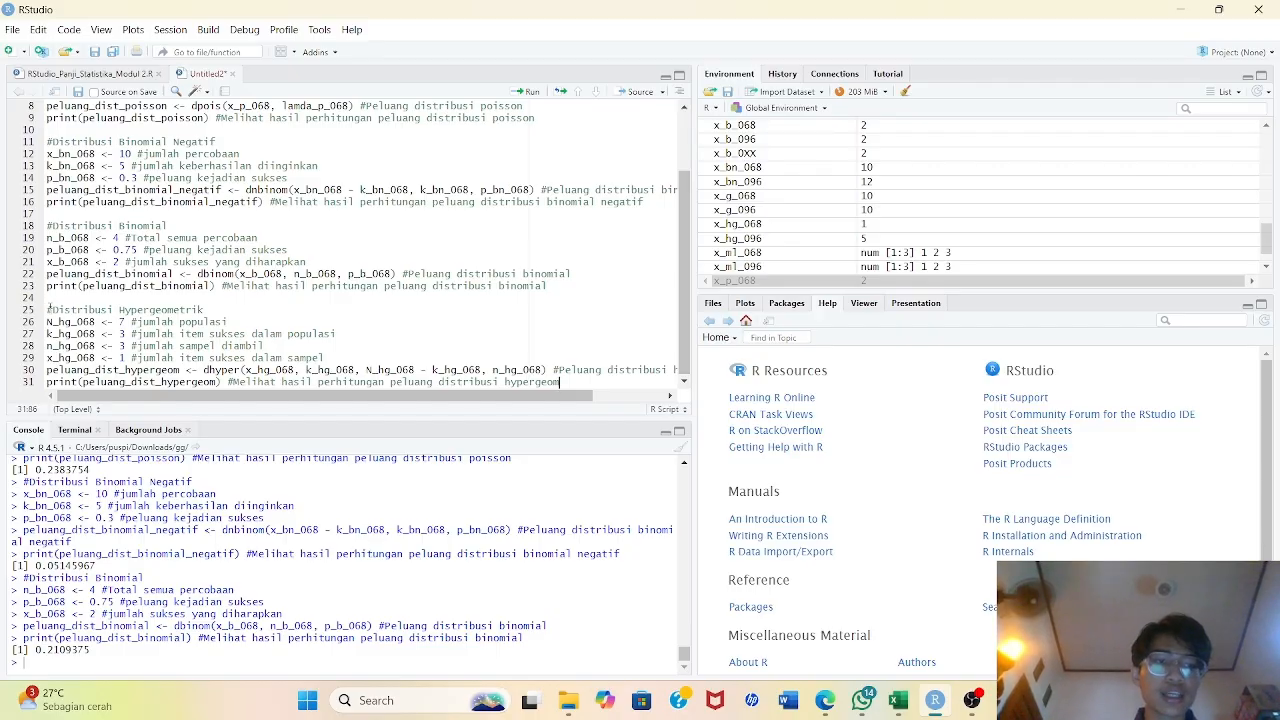
Run the #Distribusi Hypergeometrik block, compare the printed probability with the Hypergeometric HASIL value in Excel and return to RStudio
{"action": "left_click_drag", "start_coordinate": [45, 308], "coordinate": [598, 382]}
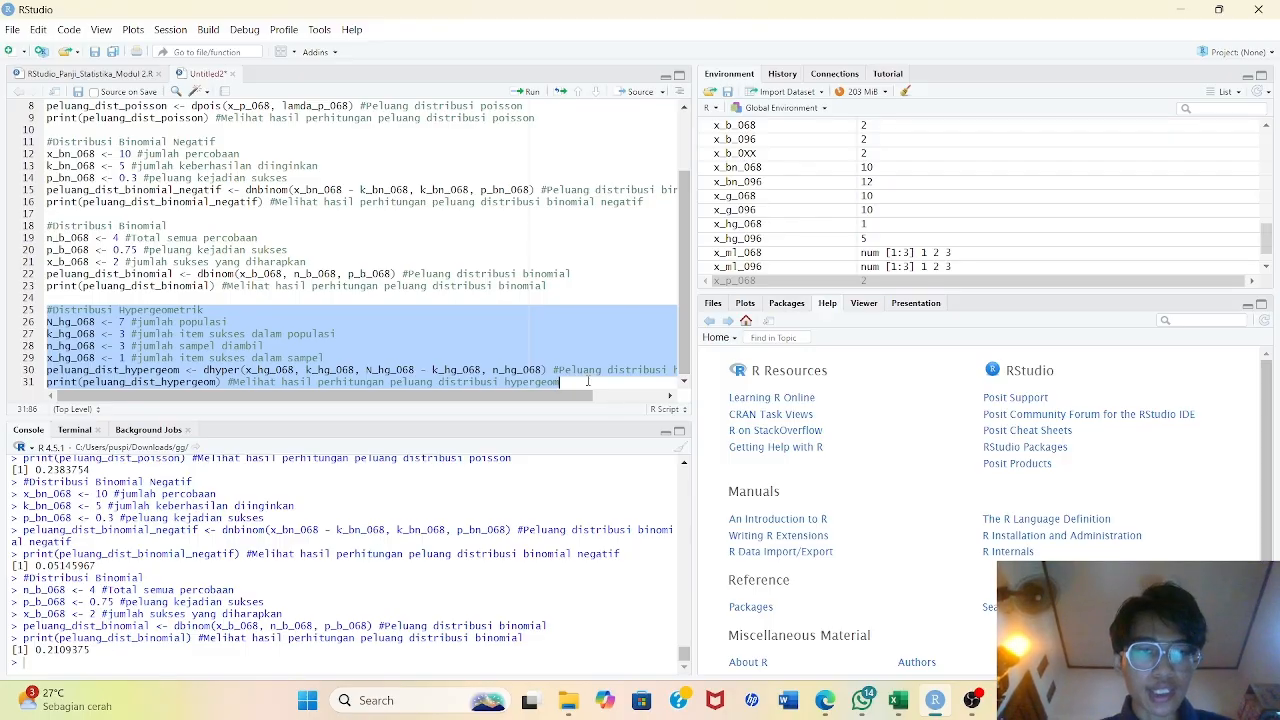
{"action": "key", "text": "ctrl+Return"}
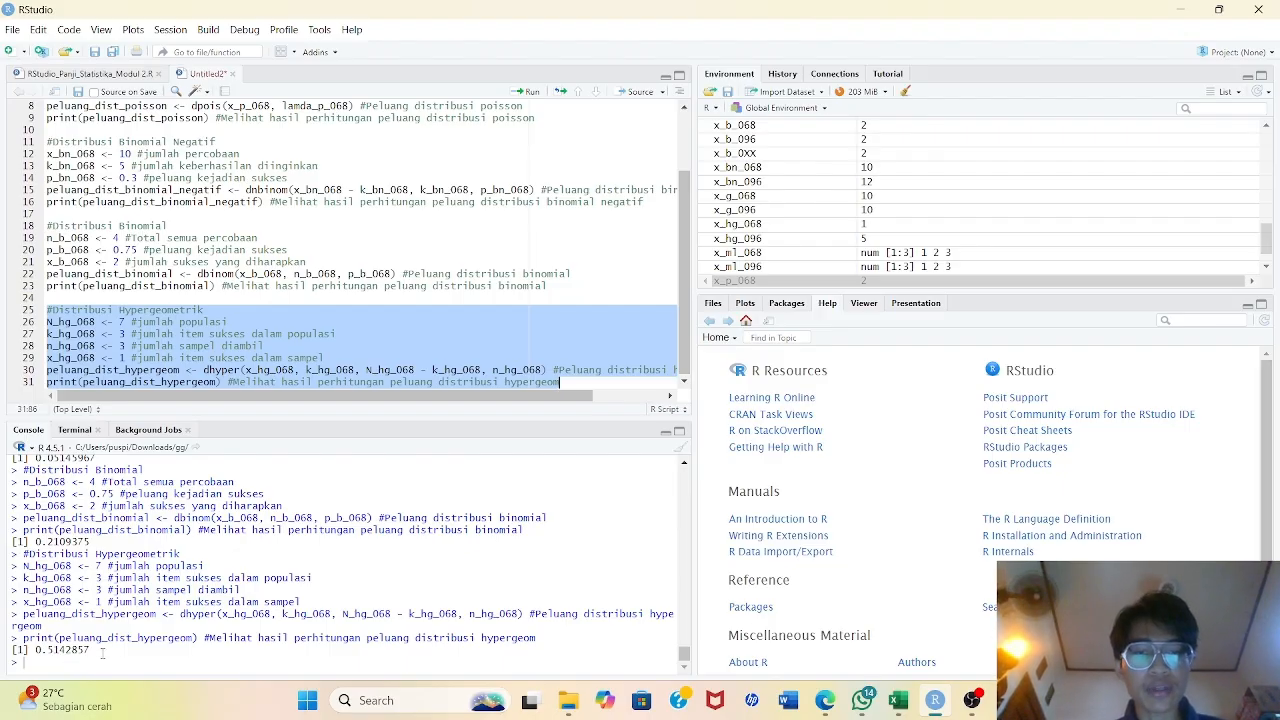
{"action": "mouse_move", "coordinate": [900, 702]}
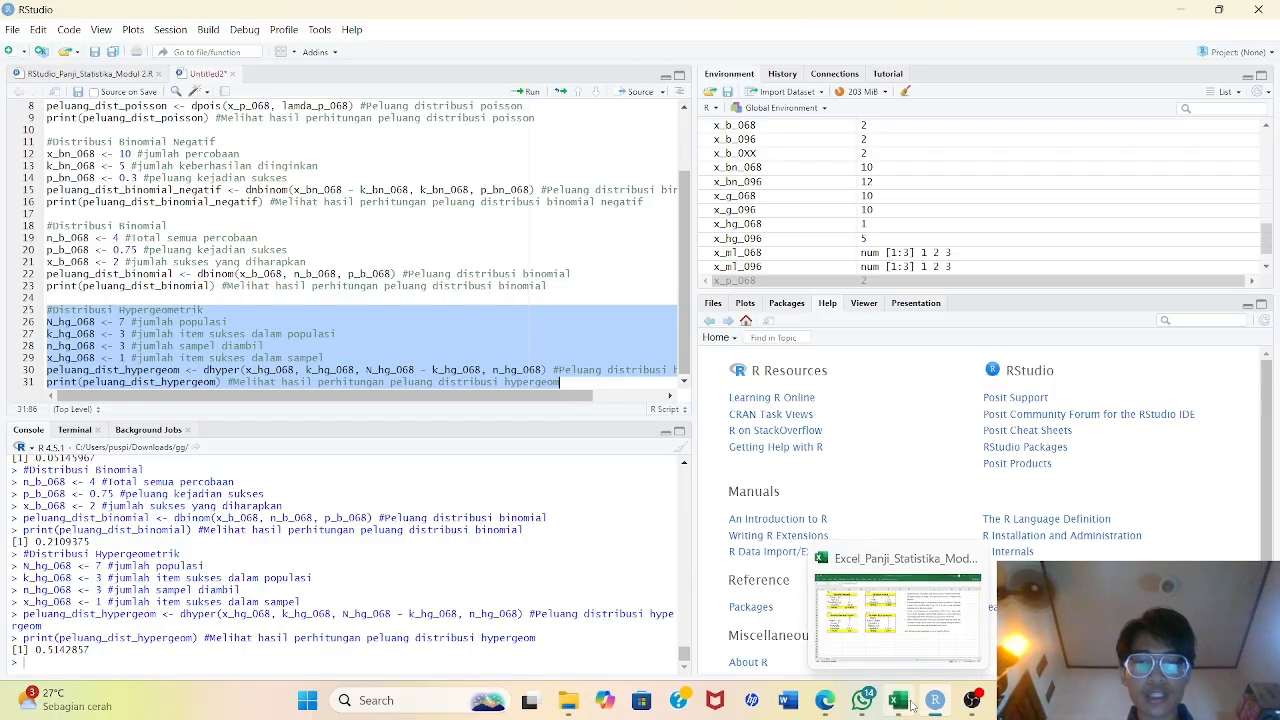
{"action": "left_click", "coordinate": [910, 705]}
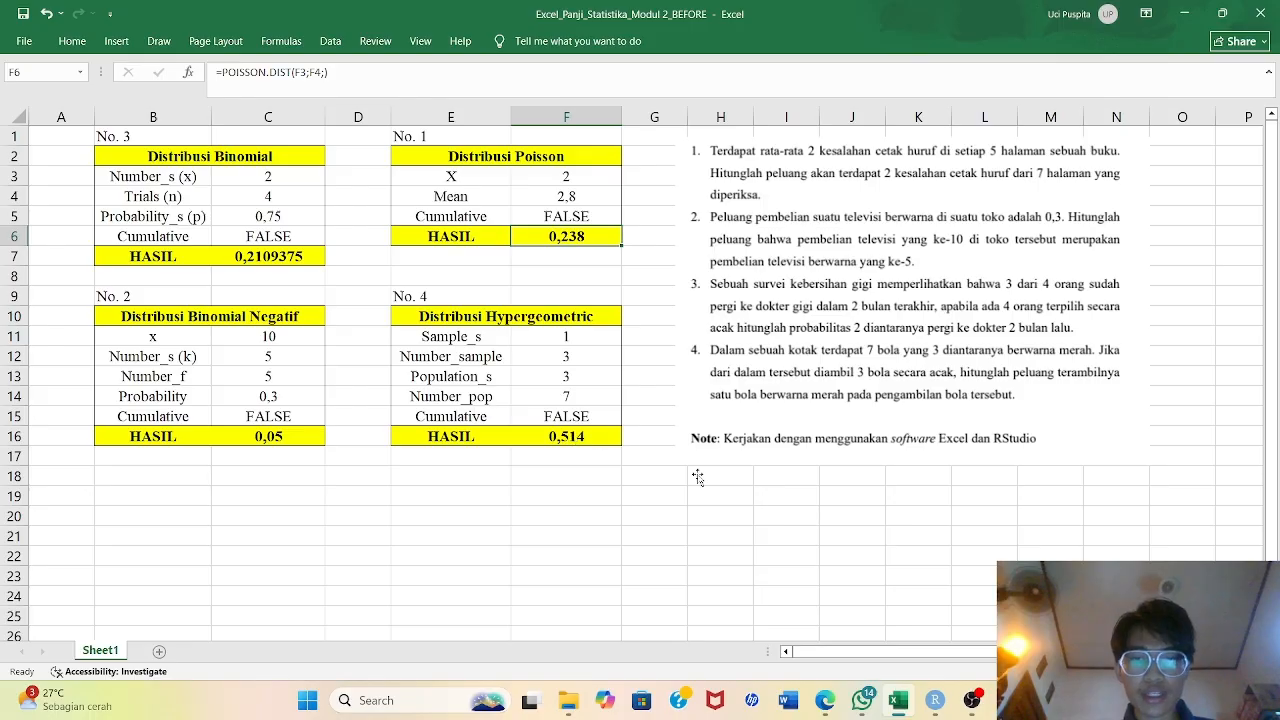
{"action": "left_click", "coordinate": [933, 706]}
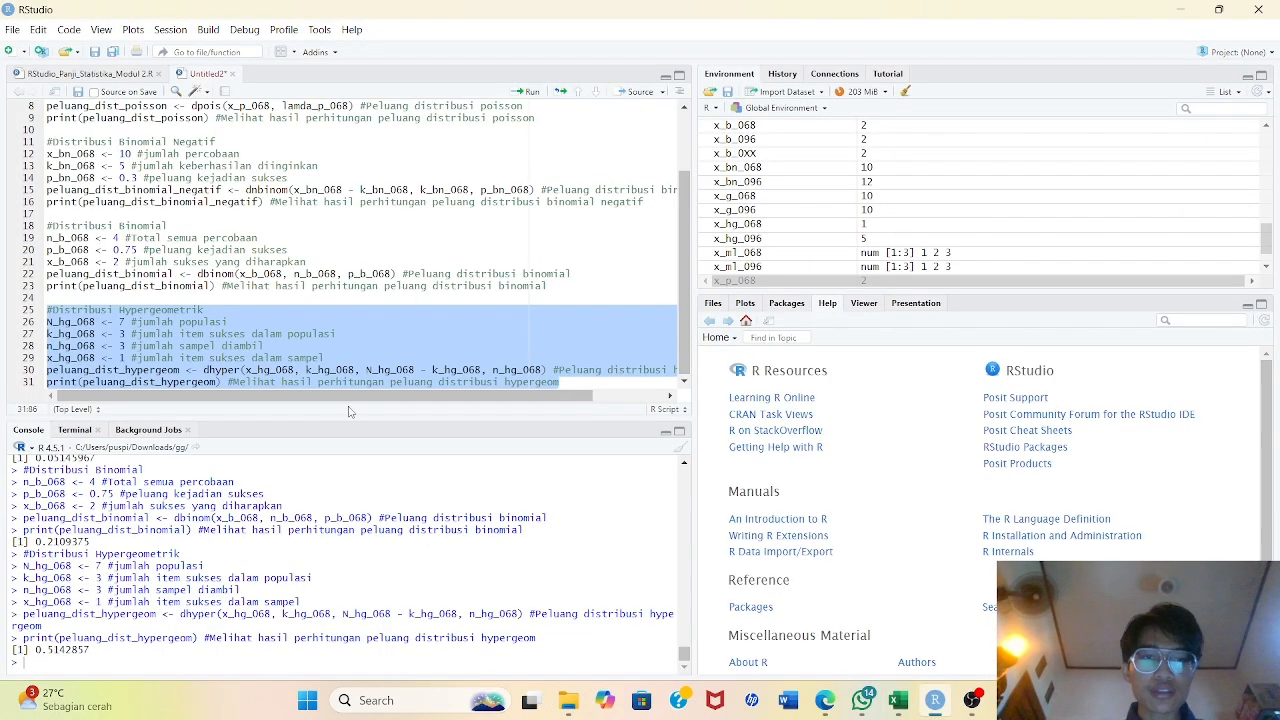
{"action": "left_click", "coordinate": [538, 324]}
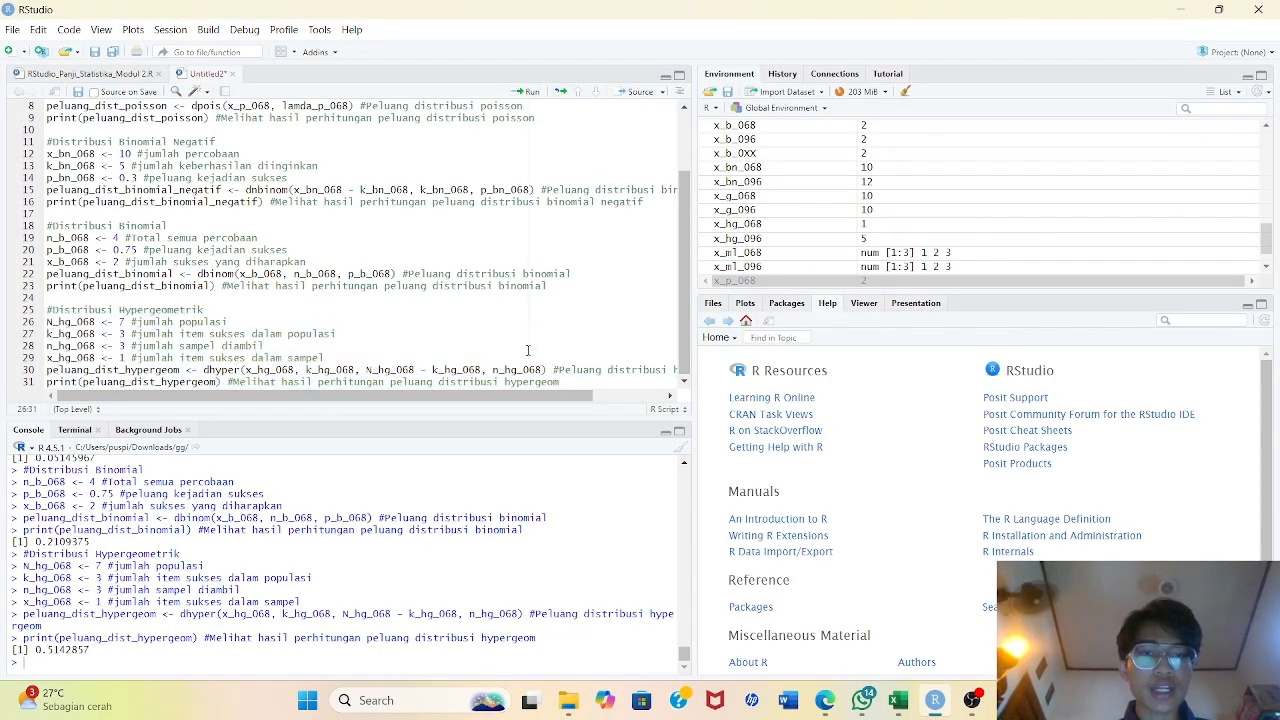
{"action": "left_click", "coordinate": [510, 344]}
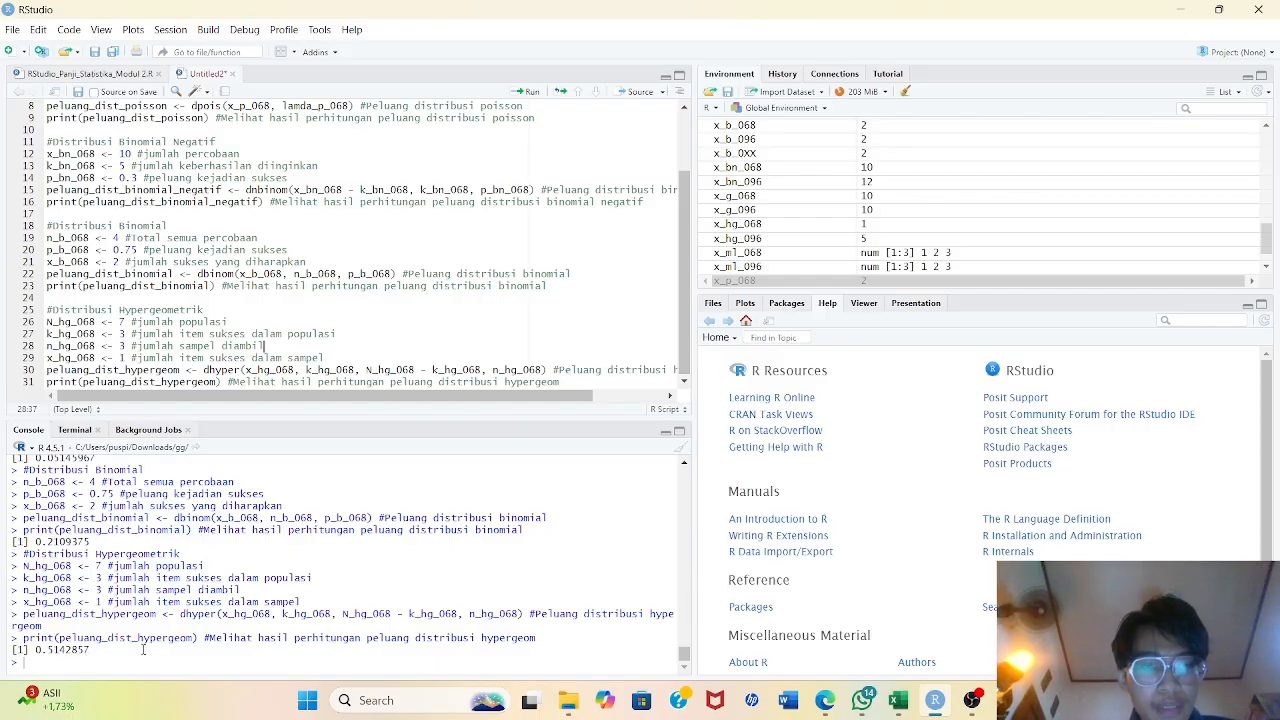
{"action": "scroll", "coordinate": [309, 270], "scroll_direction": "up", "scroll_amount": 3}
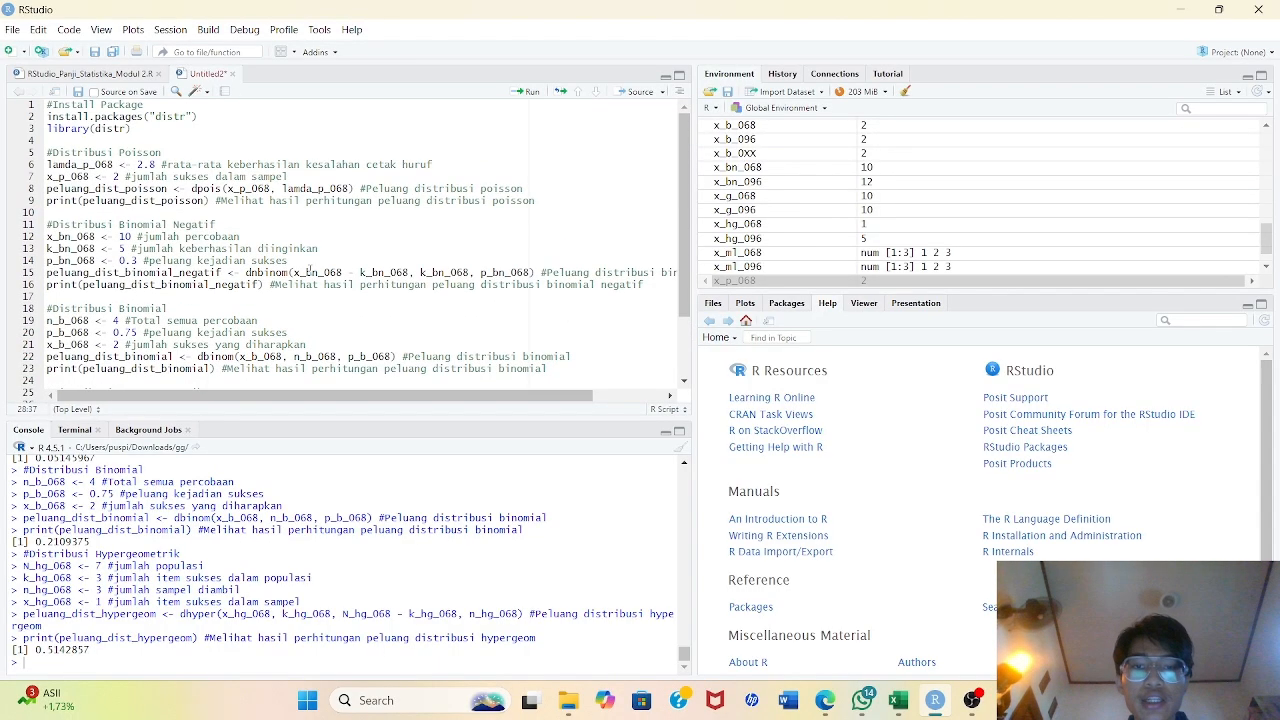
{"action": "scroll", "coordinate": [386, 262], "scroll_direction": "down", "scroll_amount": 3}
{"action": "scroll", "coordinate": [386, 262], "scroll_direction": "up", "scroll_amount": 3}
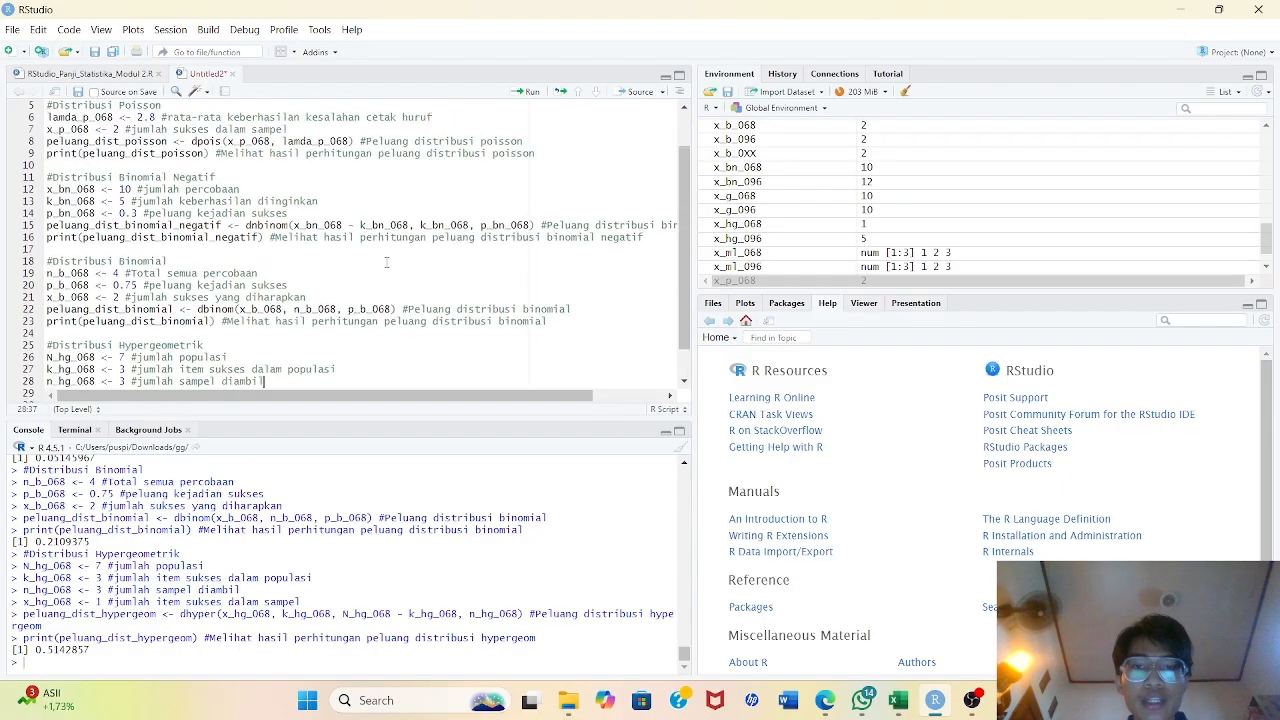